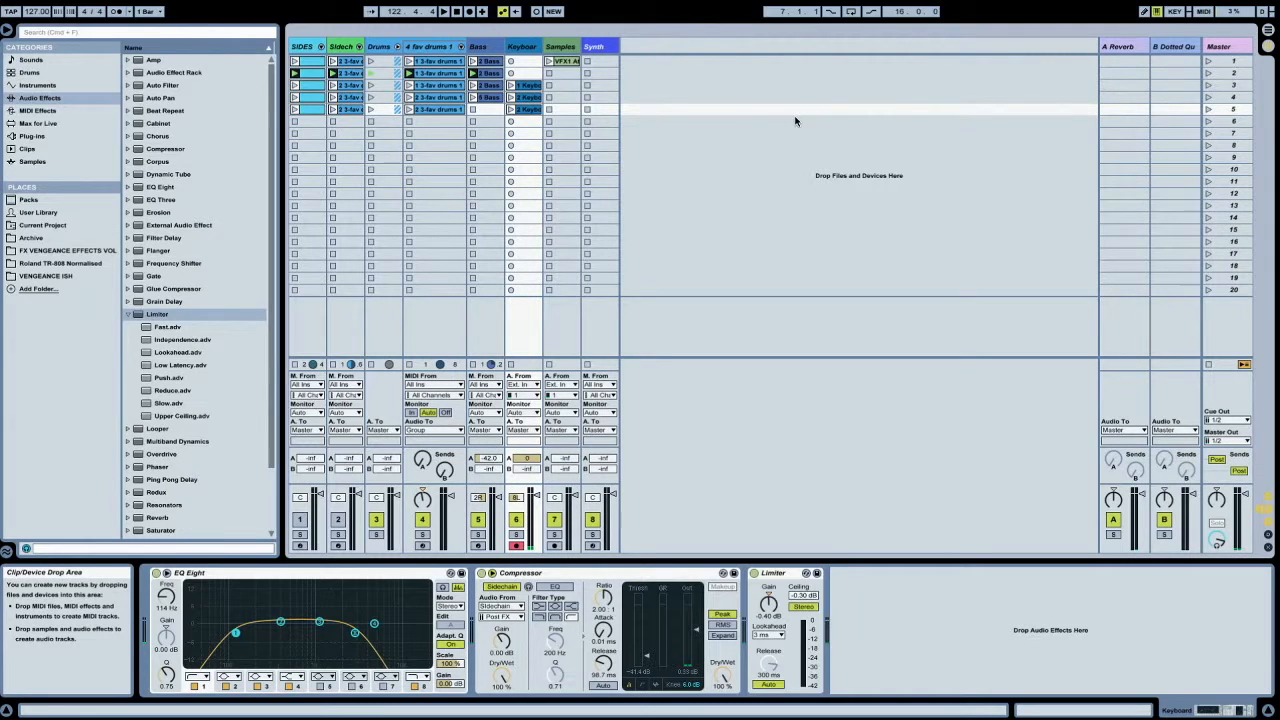
Inspect the device chains on the SIDECHAIN, 4 fav drums, Sidechain and Samples tracks.
{"action": "left_click", "coordinate": [629, 65]}
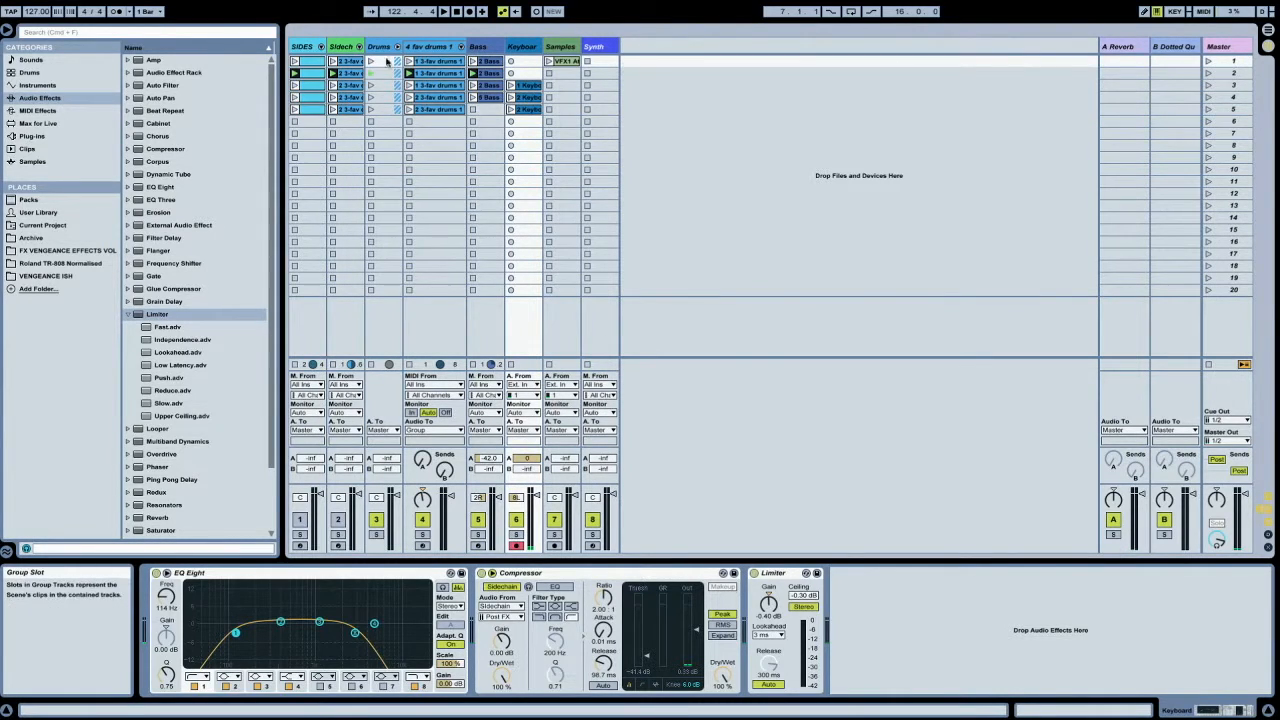
{"action": "left_click", "coordinate": [296, 46]}
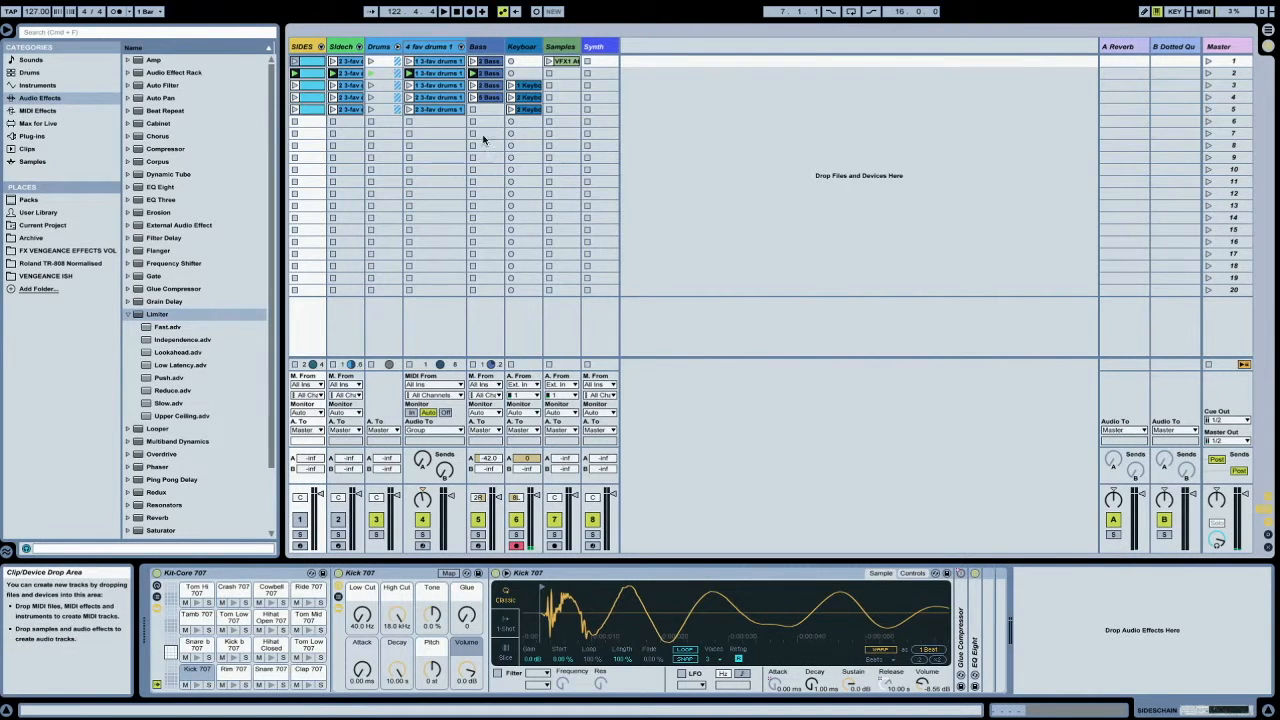
{"action": "left_click", "coordinate": [430, 47]}
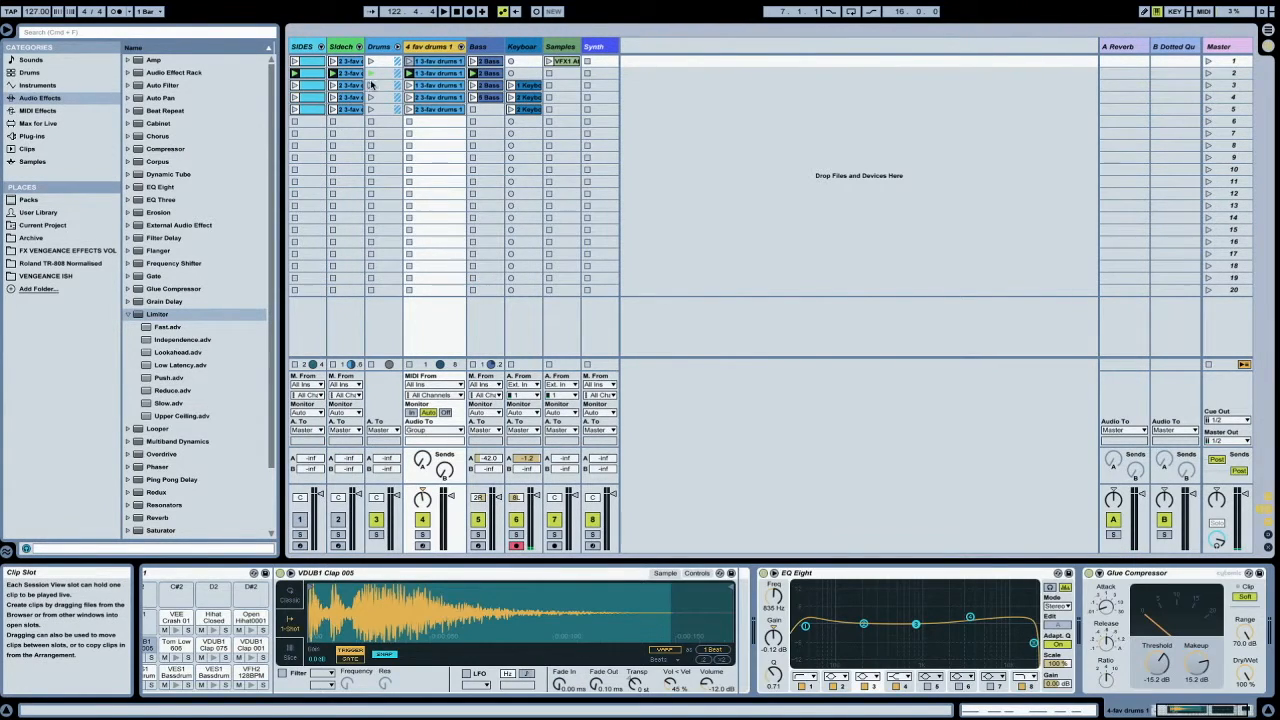
{"action": "left_click", "coordinate": [341, 46]}
{"action": "left_click", "coordinate": [305, 48]}
{"action": "left_click", "coordinate": [344, 46]}
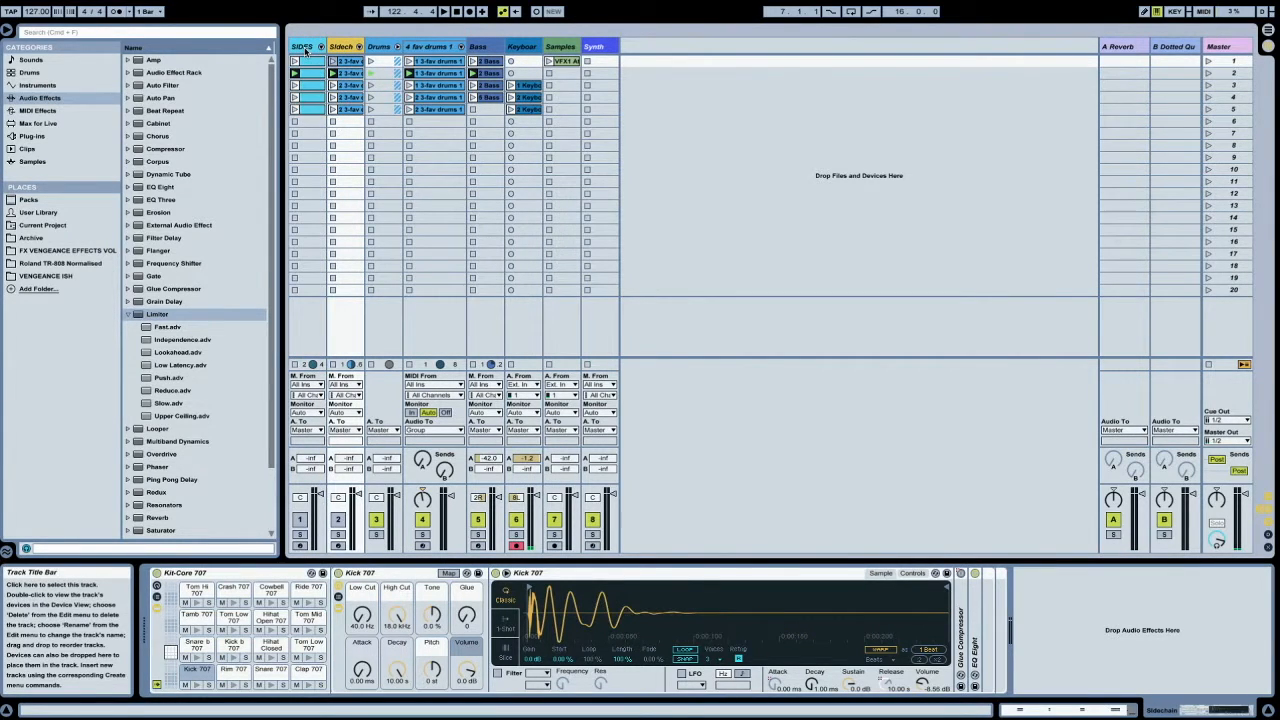
{"action": "left_click", "coordinate": [560, 47]}
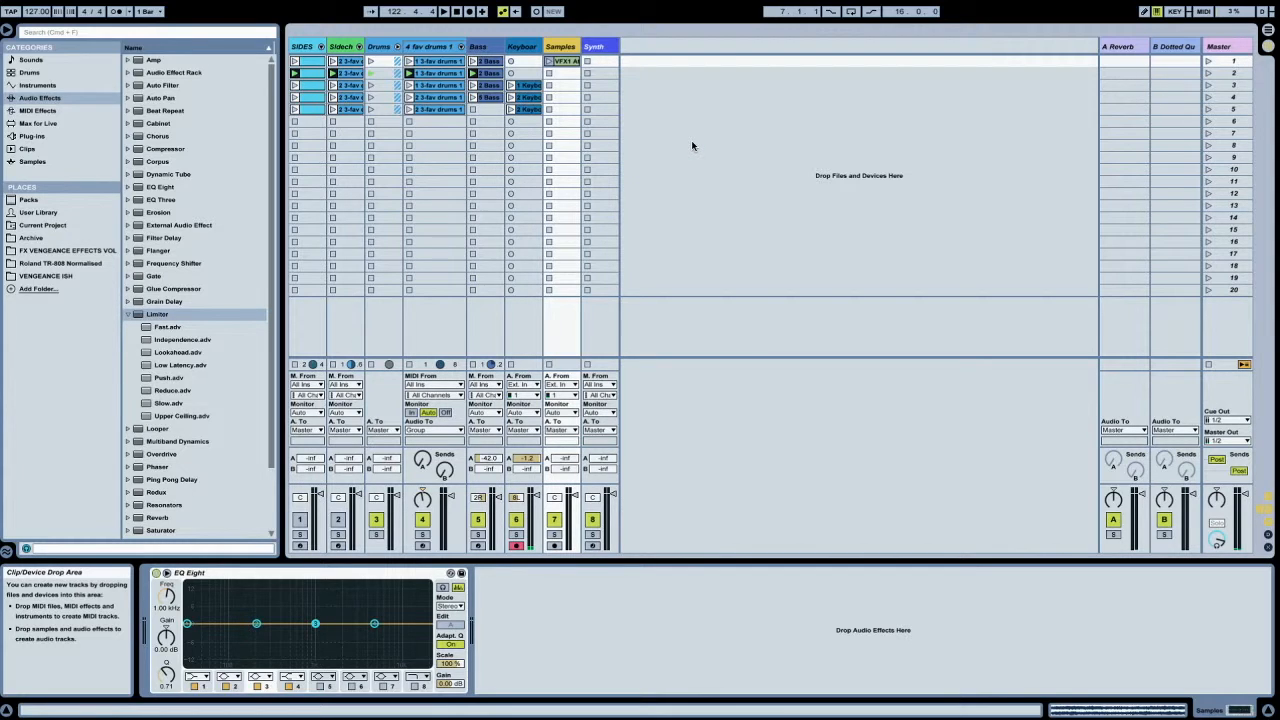
Examine scene 1 across all tracks, opening the drum clip's notes and the Samples clip's waveform.
{"action": "left_click", "coordinate": [612, 62]}
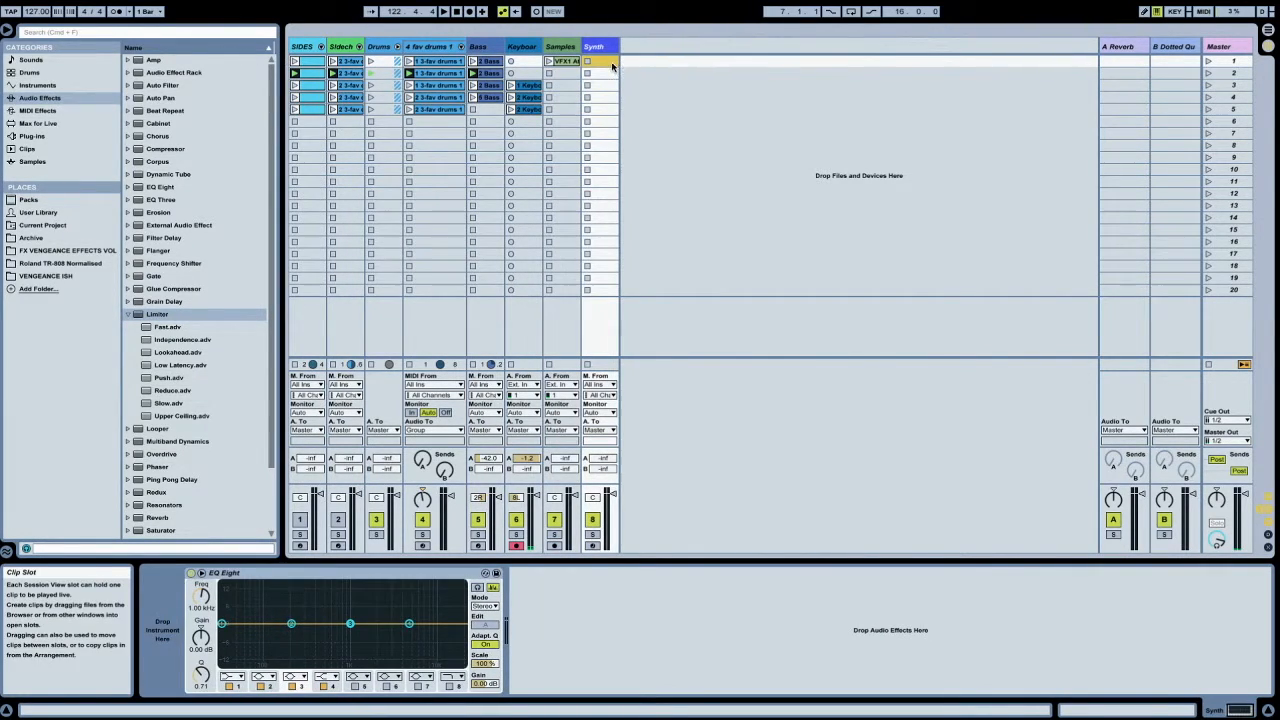
{"action": "left_click", "coordinate": [314, 66], "text": "shift"}
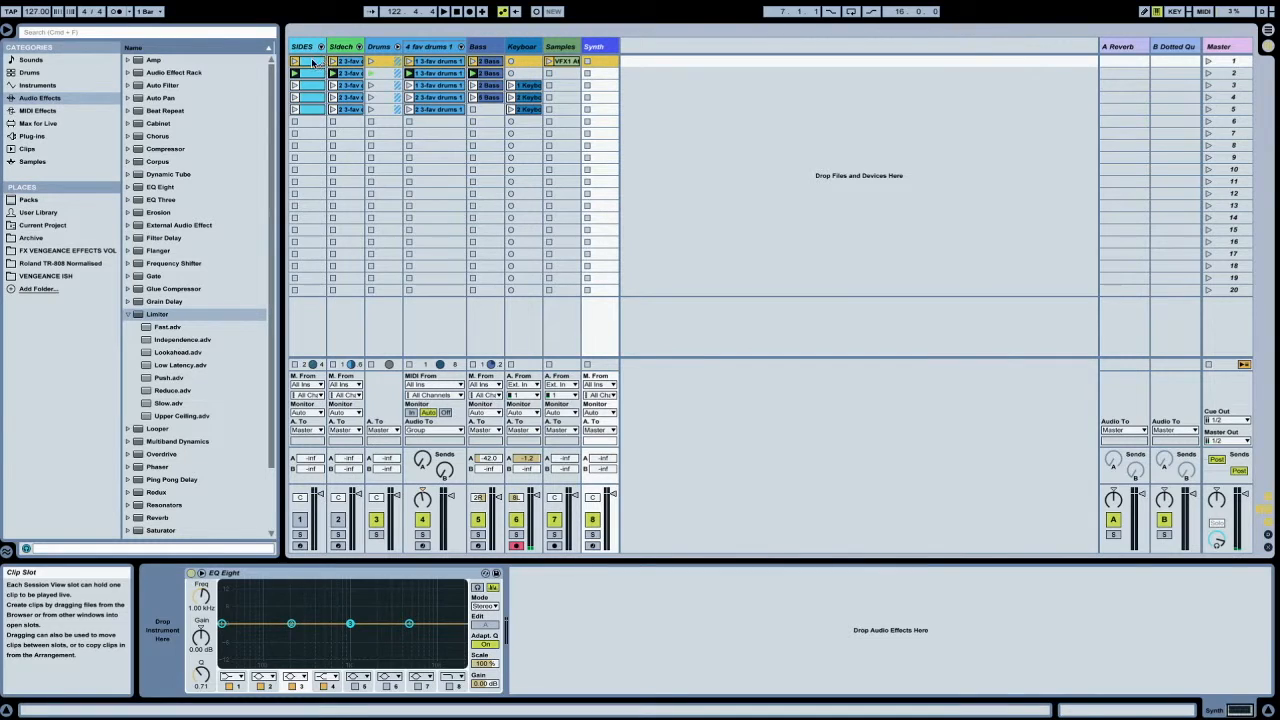
{"action": "left_click", "coordinate": [592, 60]}
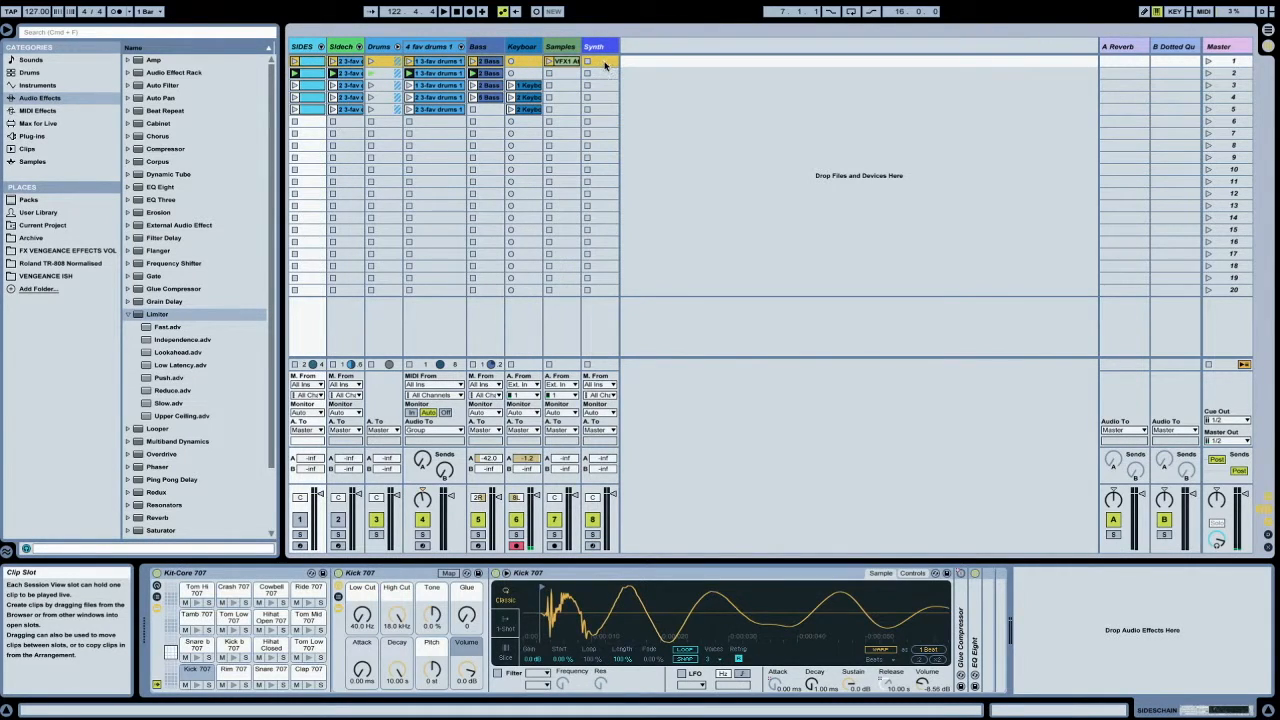
{"action": "double_click", "coordinate": [456, 64]}
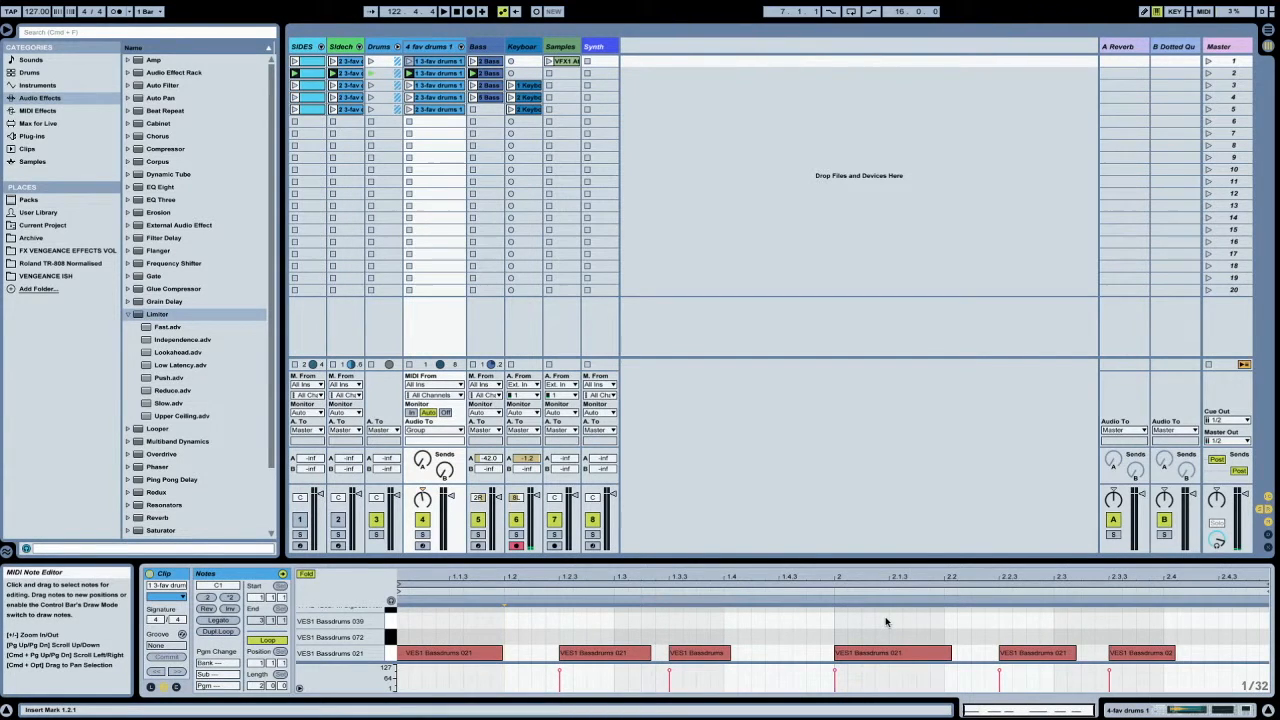
{"action": "scroll", "coordinate": [885, 622], "scroll_direction": "down", "scroll_amount": 5}
{"action": "left_click", "coordinate": [567, 62]}
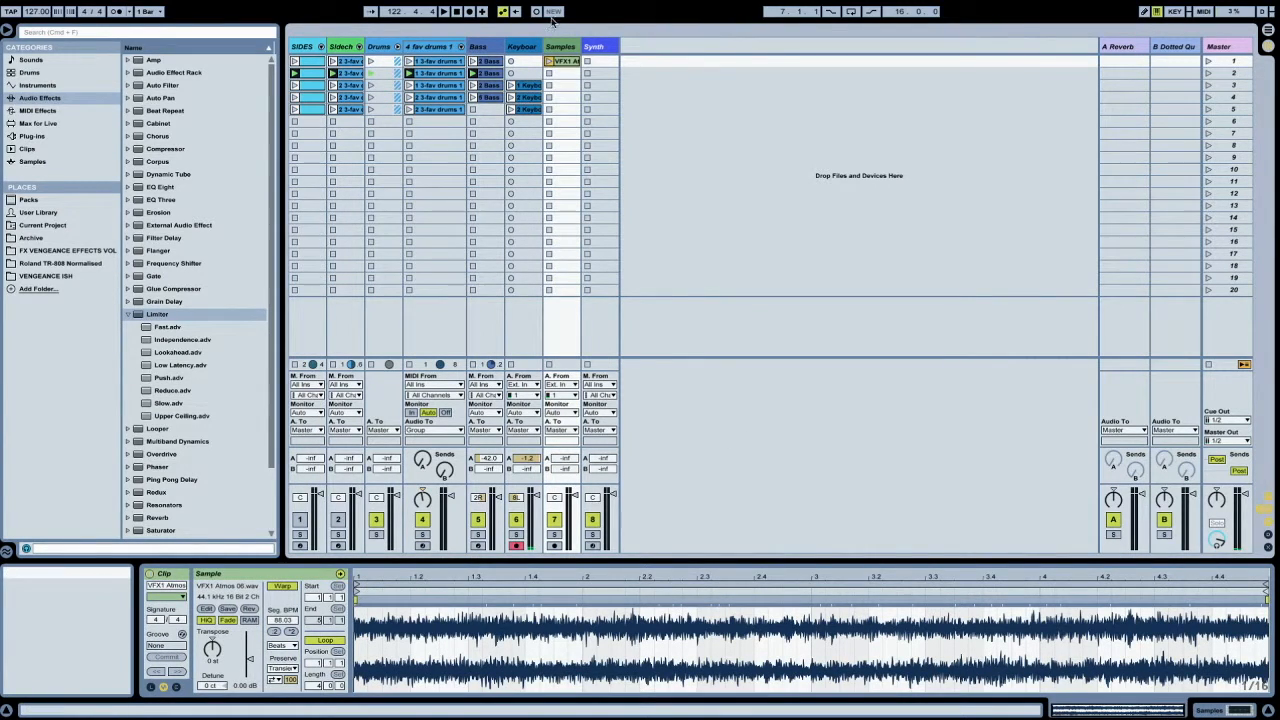
Review the clip rows of scenes 2 to 5, all five scenes together, and scene 1 again.
{"action": "left_click_drag", "start_coordinate": [601, 72], "coordinate": [308, 77]}
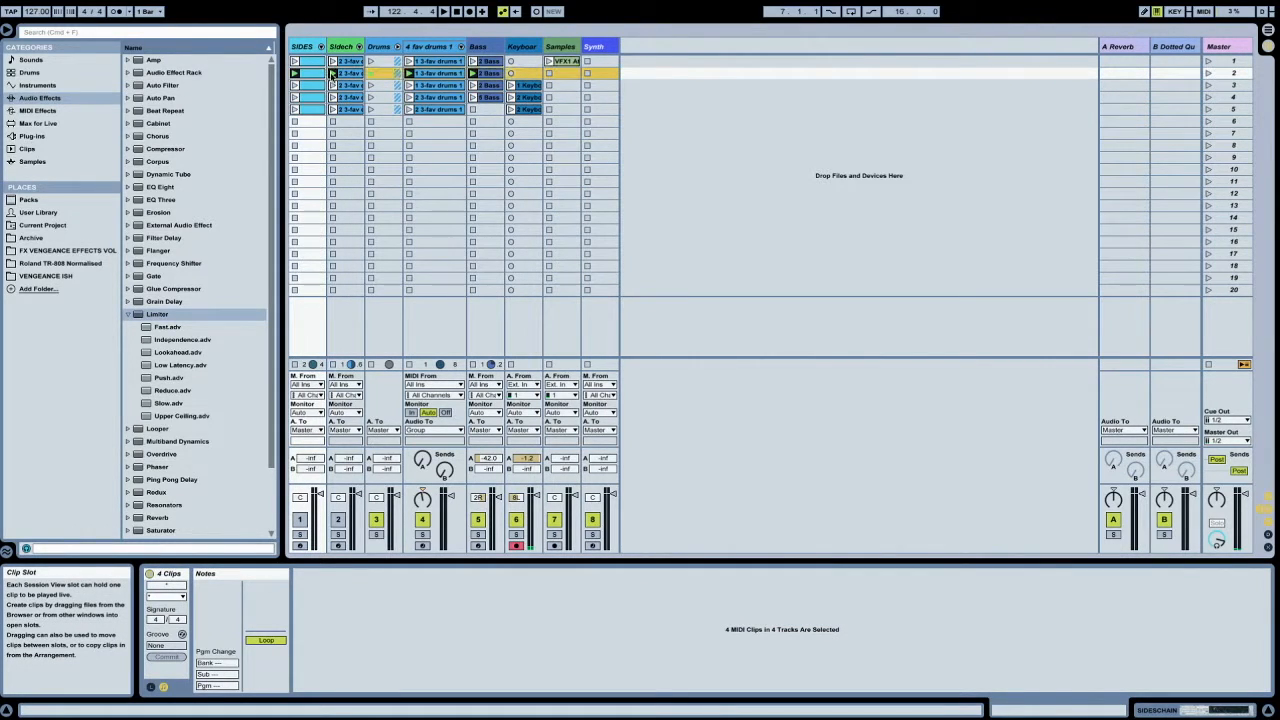
{"action": "left_click_drag", "start_coordinate": [599, 85], "coordinate": [297, 86]}
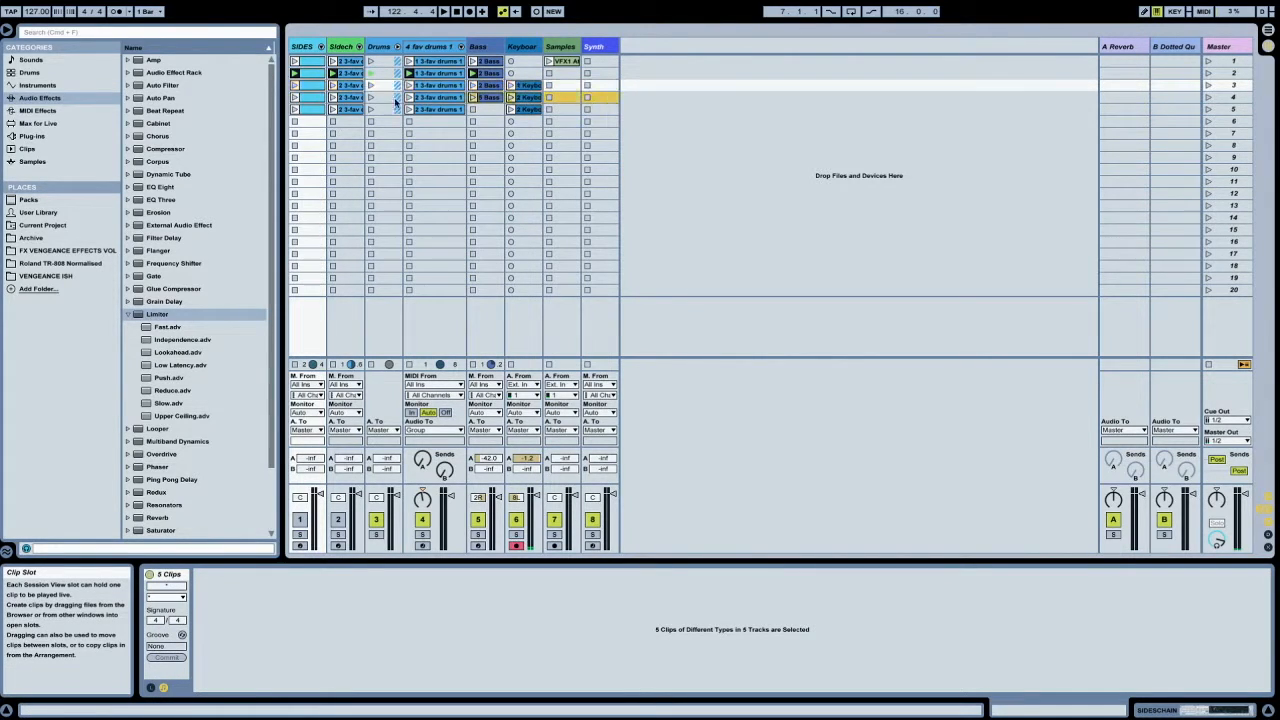
{"action": "key", "text": "Down"}
{"action": "left_click_drag", "start_coordinate": [603, 110], "coordinate": [282, 116]}
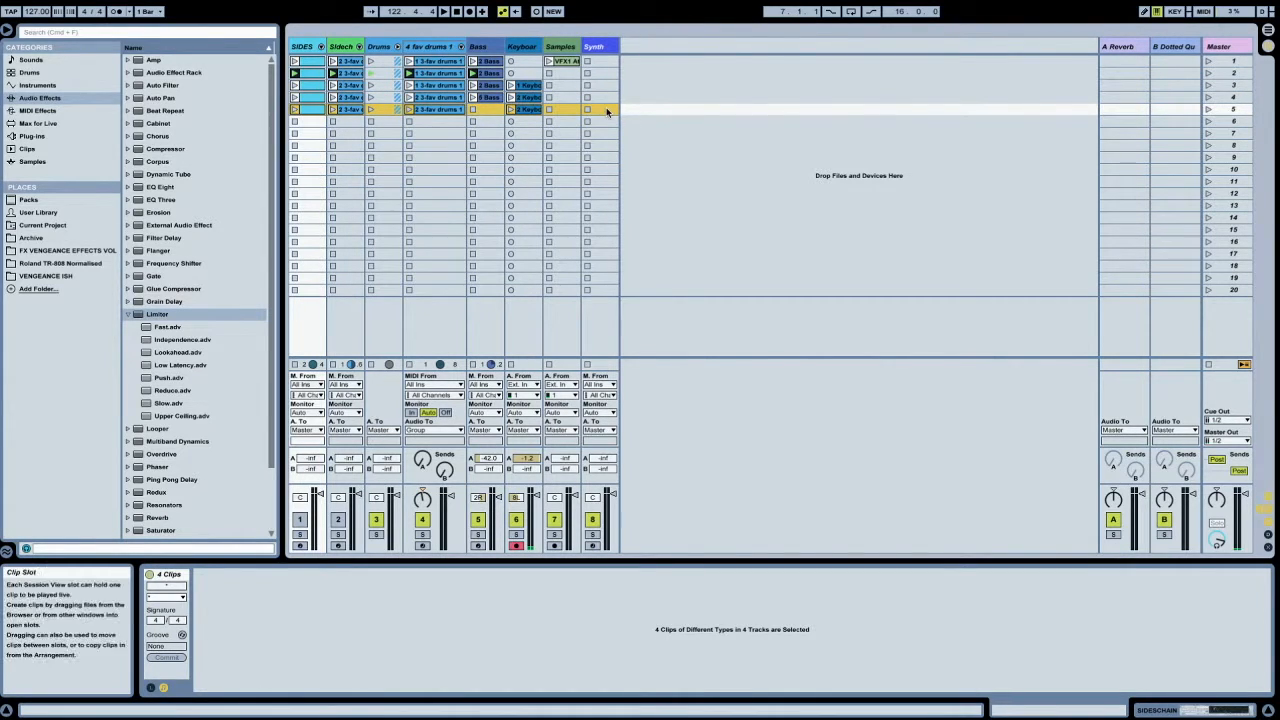
{"action": "left_click", "coordinate": [636, 96]}
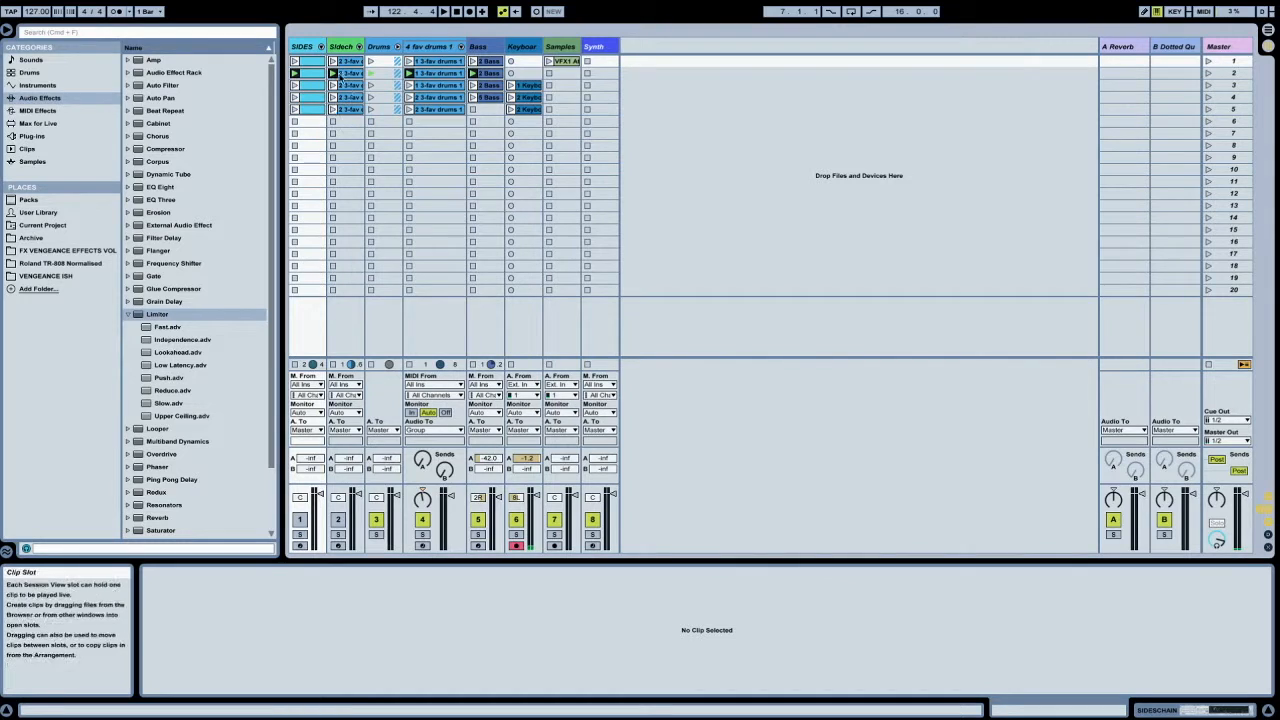
{"action": "left_click_drag", "start_coordinate": [582, 120], "coordinate": [305, 62]}
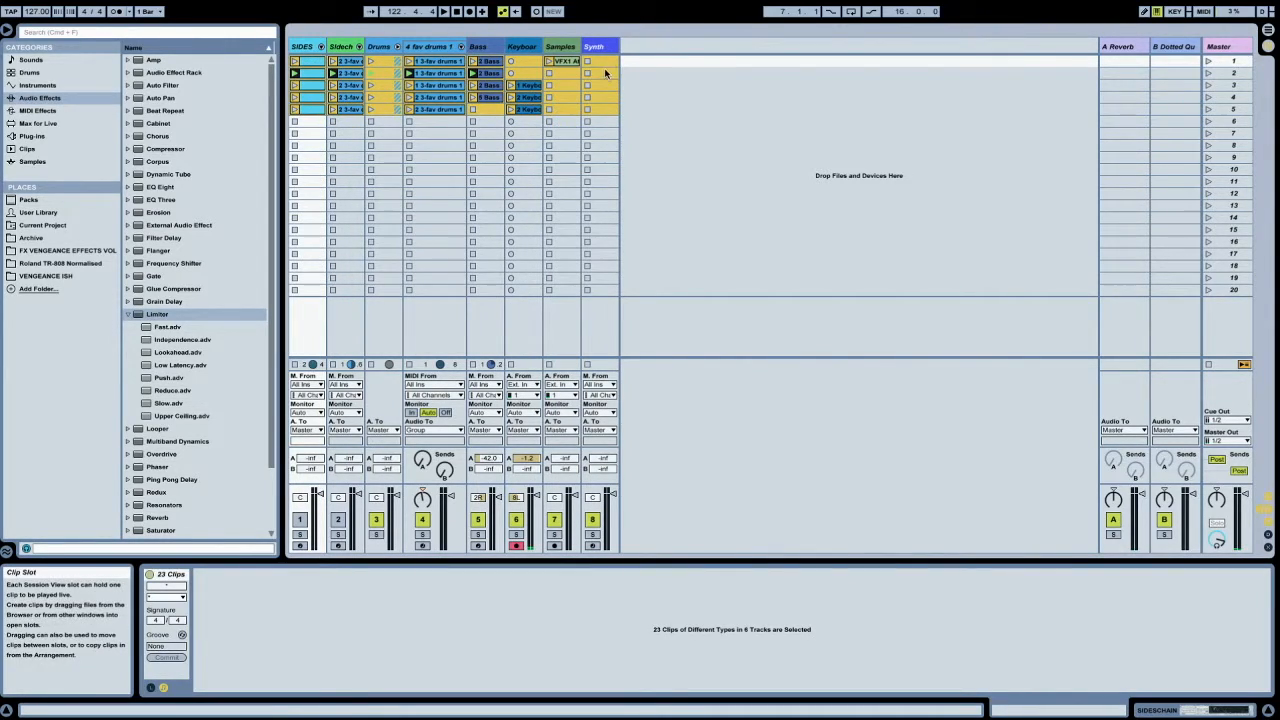
{"action": "left_click_drag", "start_coordinate": [609, 67], "coordinate": [305, 64]}
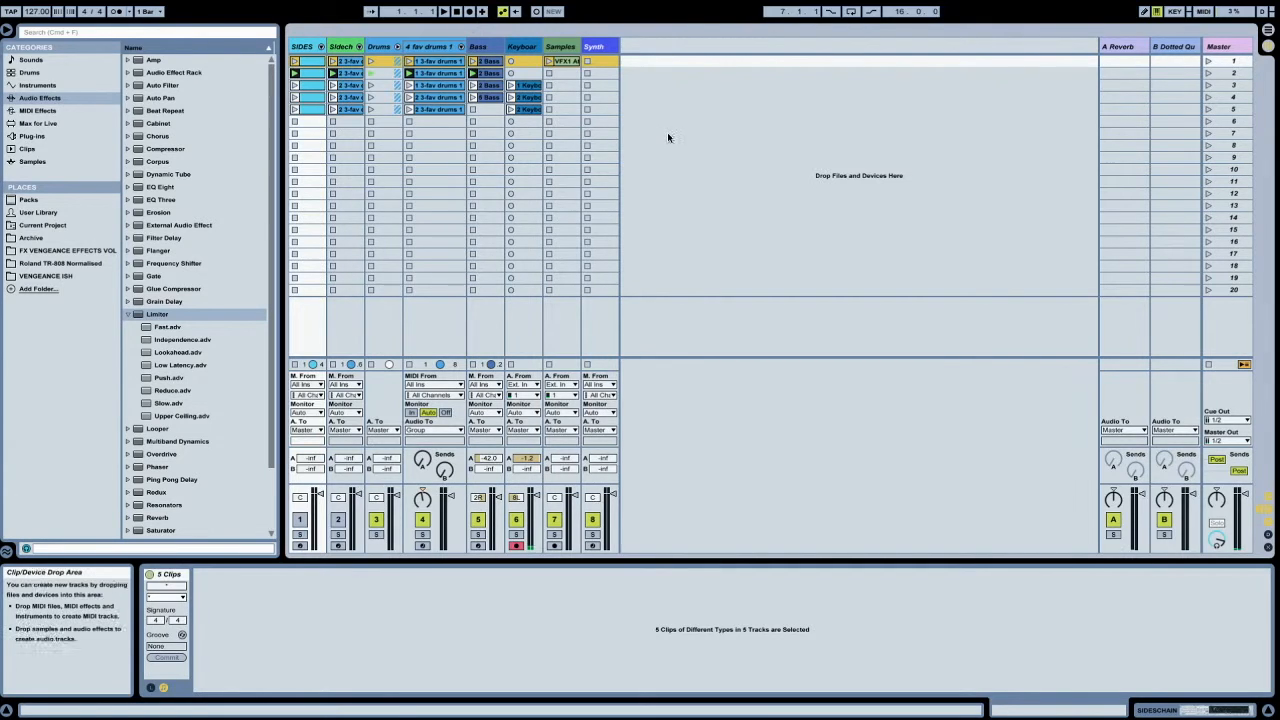
In the Arrangement View, stretch the loop region from bar 1 to bar 88 and disarm the Keyboard track.
{"action": "key", "text": "Tab"}
{"action": "left_click", "coordinate": [441, 67]}
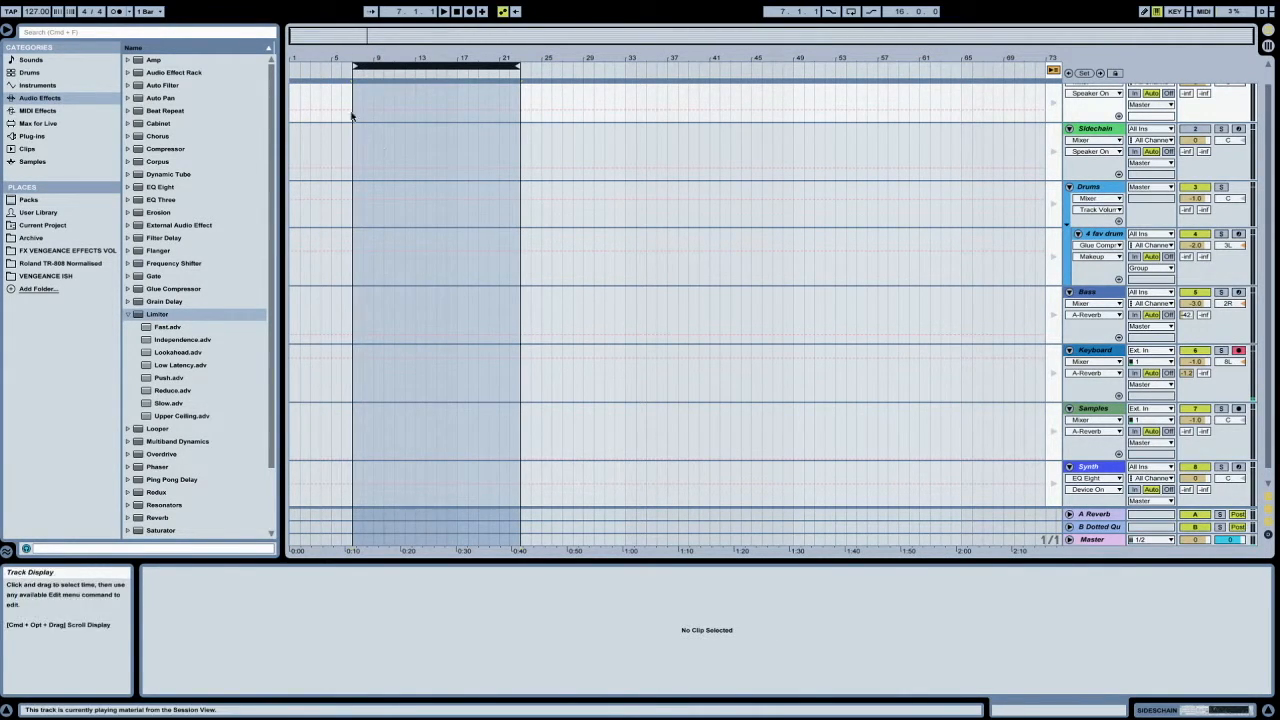
{"action": "left_click_drag", "start_coordinate": [353, 66], "coordinate": [268, 63]}
{"action": "left_click_drag", "start_coordinate": [518, 66], "coordinate": [1207, 72]}
{"action": "left_click", "coordinate": [1238, 351]}
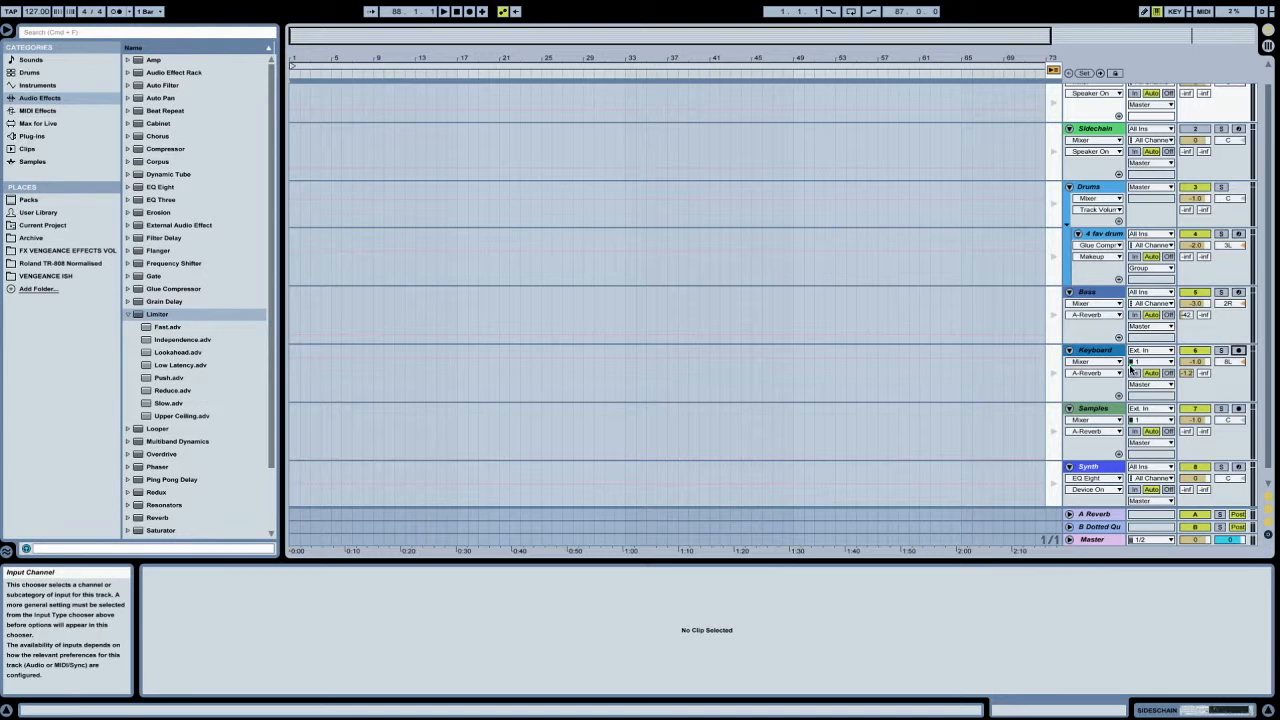
Stop all clips in the Session View and enable Arrangement recording.
{"action": "key", "text": "Tab"}
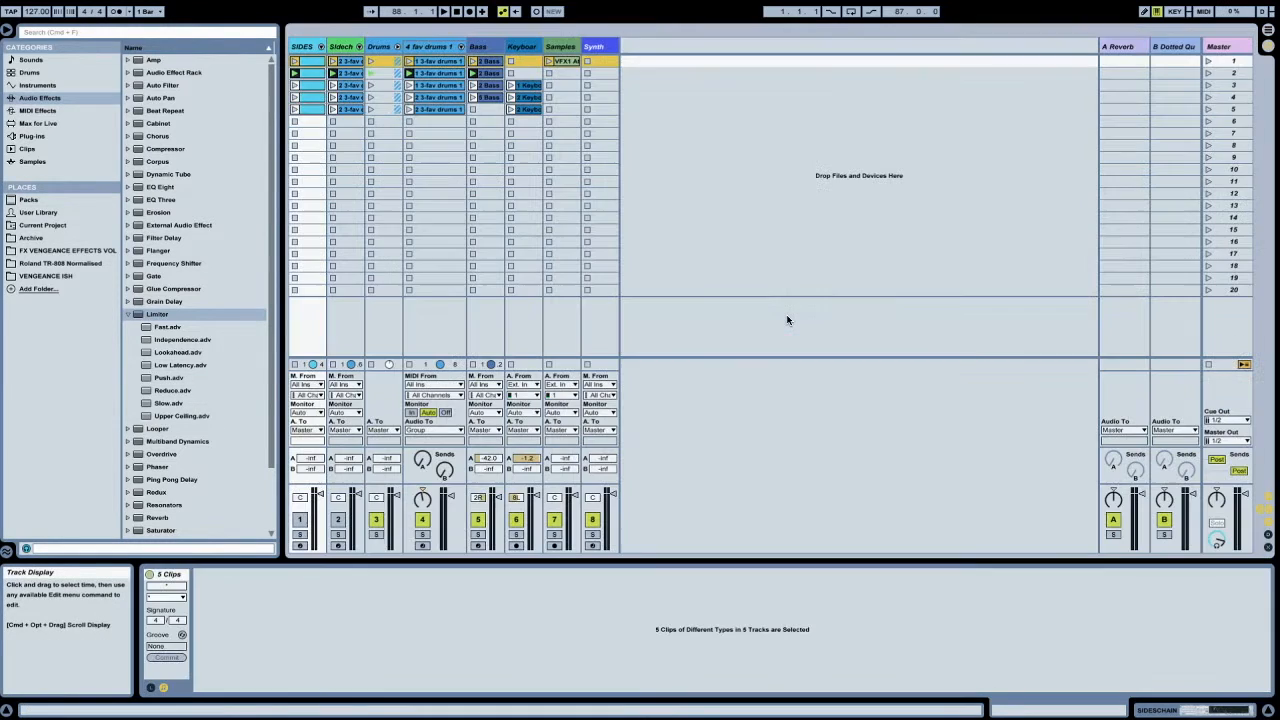
{"action": "left_click", "coordinate": [1209, 365]}
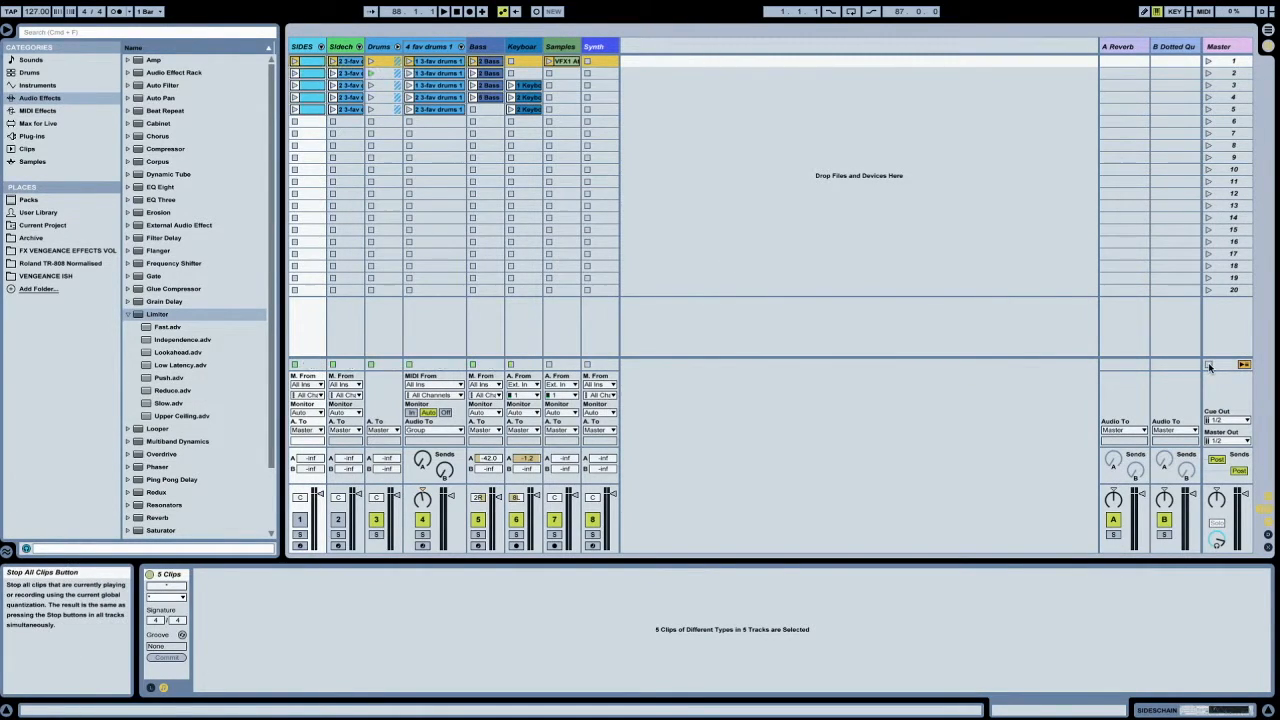
{"action": "left_click", "coordinate": [469, 12]}
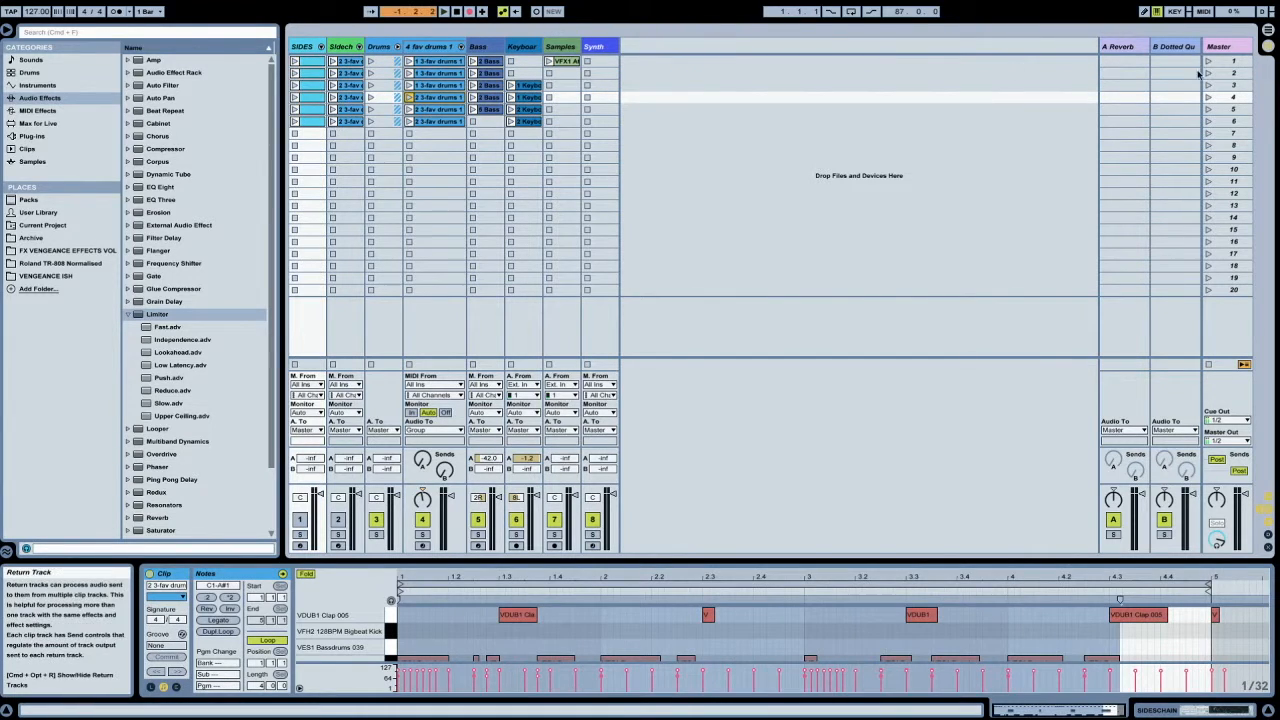
Launch scenes 1, 2 and 3 in sequence to record them into the Arrangement.
{"action": "left_click", "coordinate": [1238, 62]}
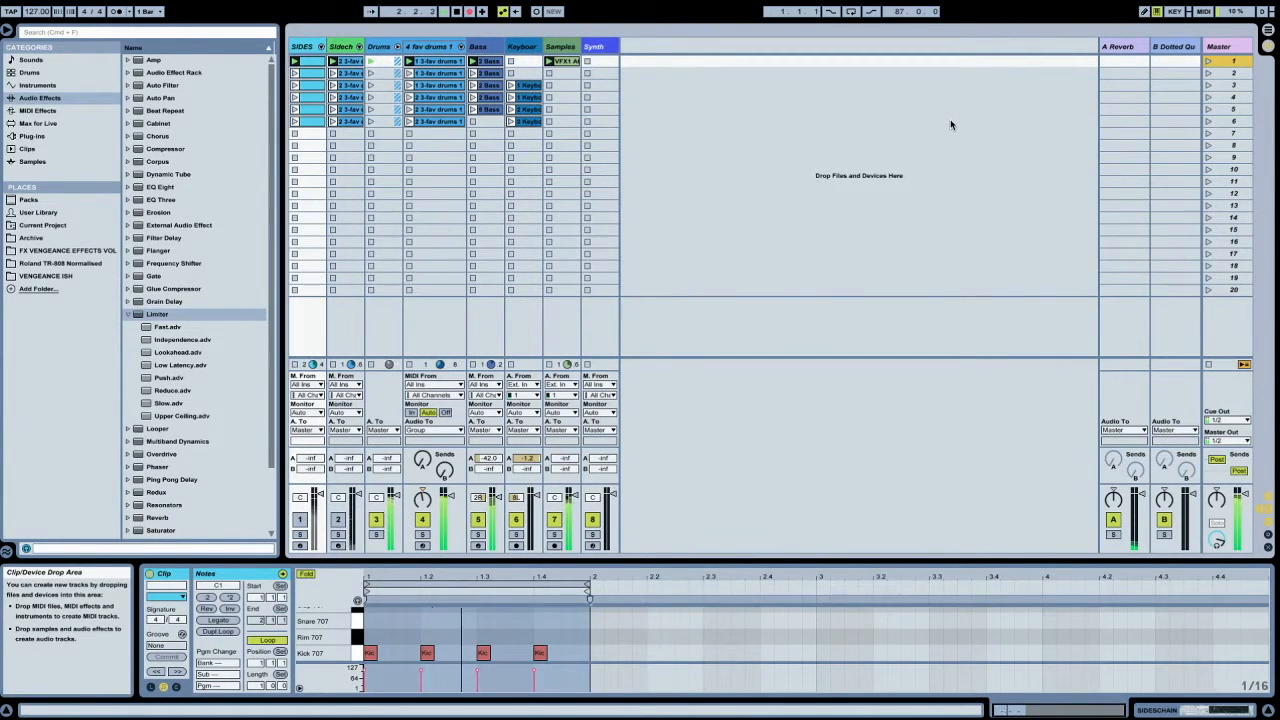
{"action": "left_click", "coordinate": [1208, 74]}
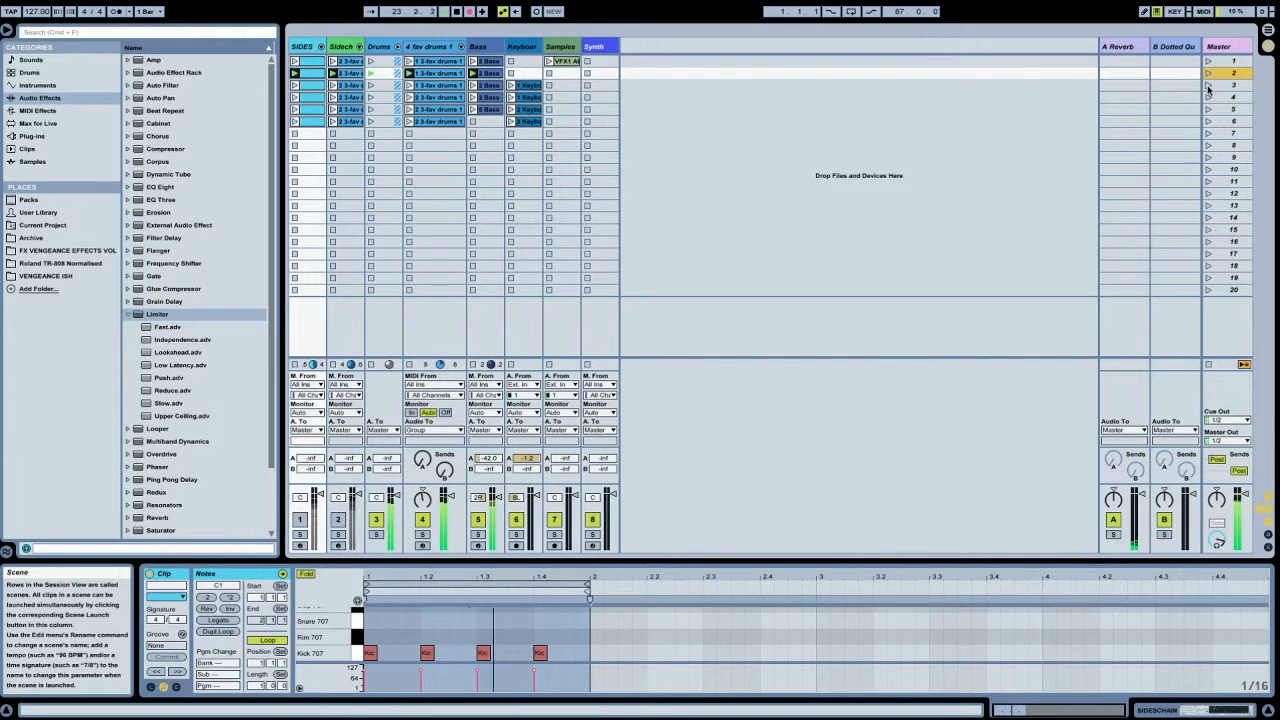
{"action": "left_click", "coordinate": [1208, 86]}
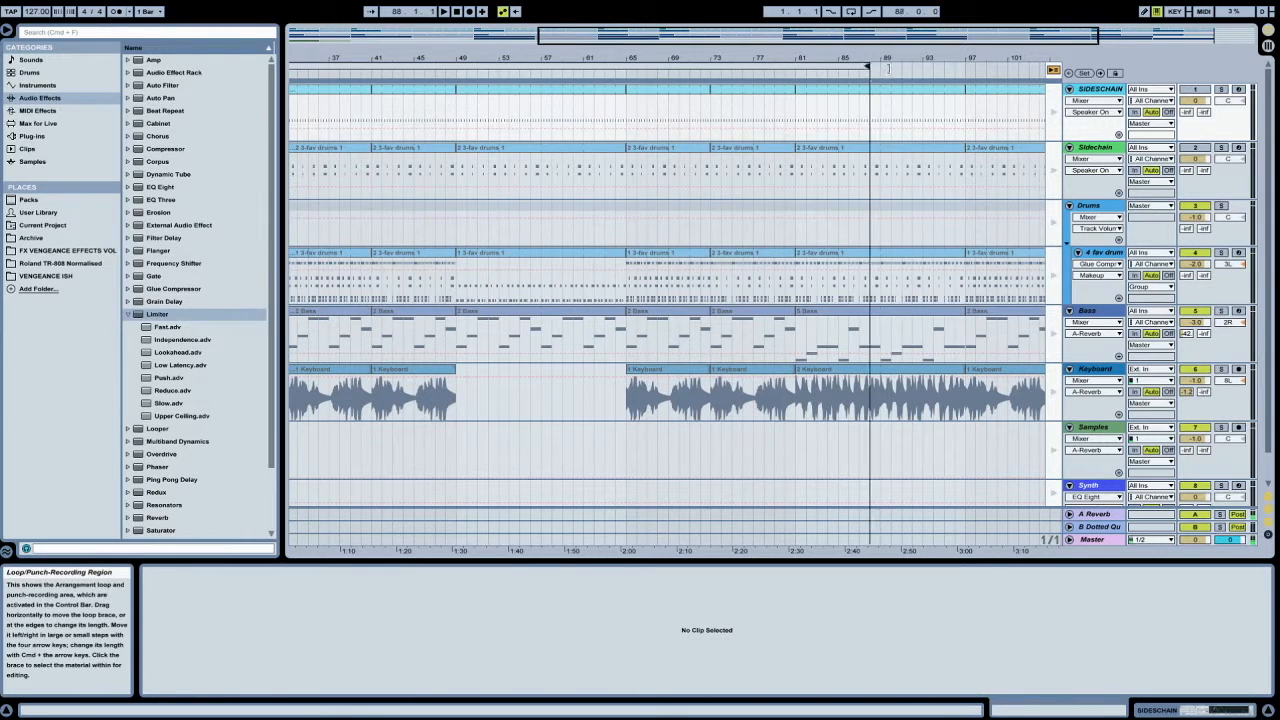
Switch playback back to the recorded Arrangement and extend the loop region from bar 1 to a length of 128 bars.
{"action": "left_click_drag", "start_coordinate": [888, 69], "coordinate": [1253, 38]}
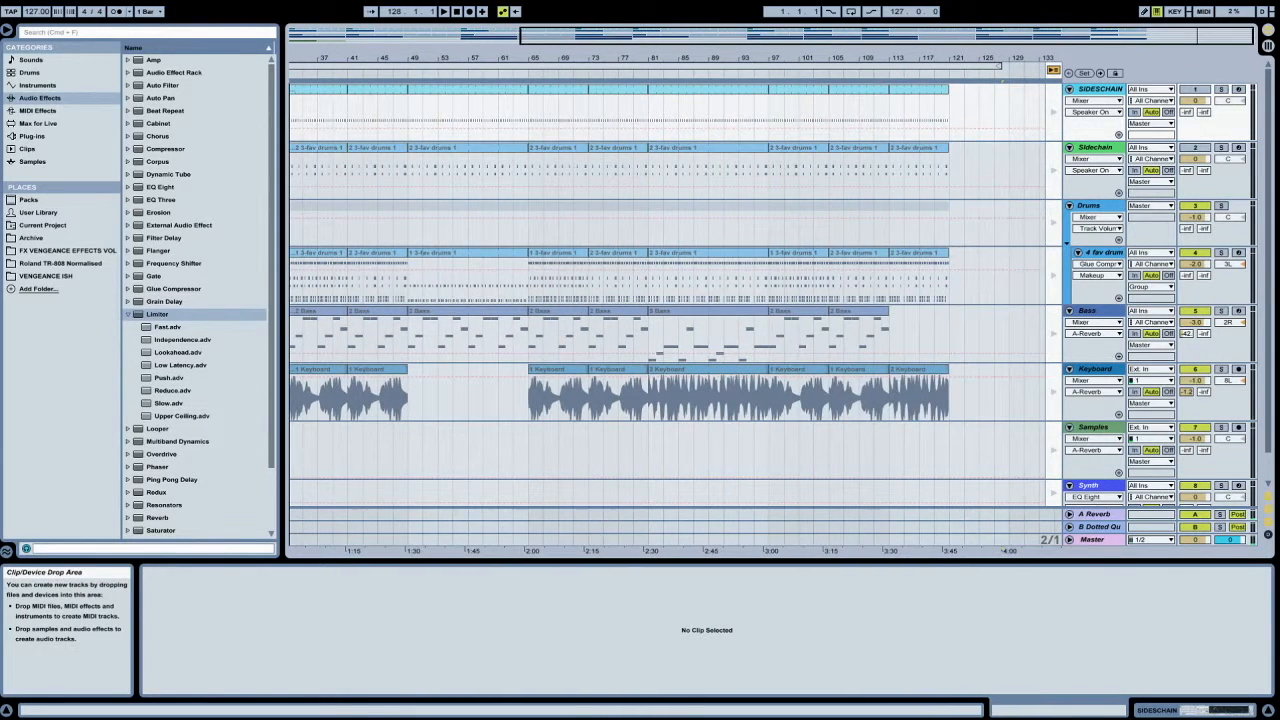
{"action": "left_click", "coordinate": [311, 68]}
{"action": "left_click_drag", "start_coordinate": [518, 36], "coordinate": [195, 32]}
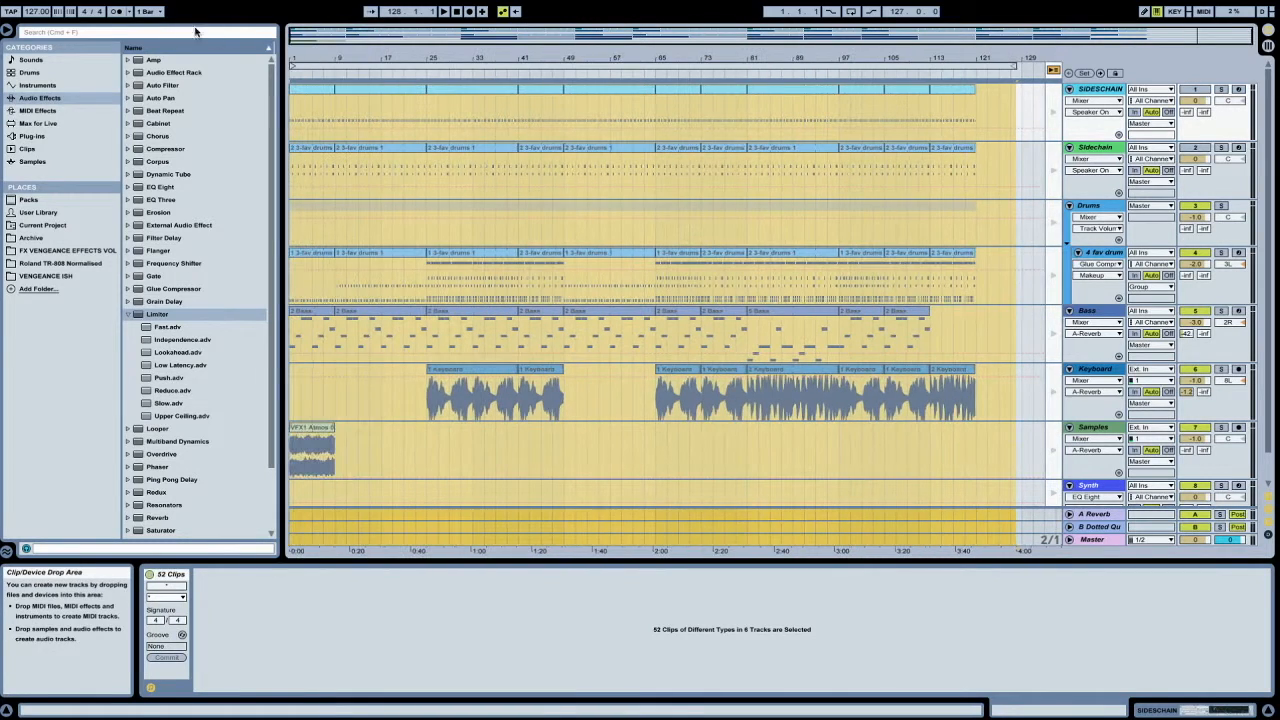
{"action": "left_click", "coordinate": [838, 66]}
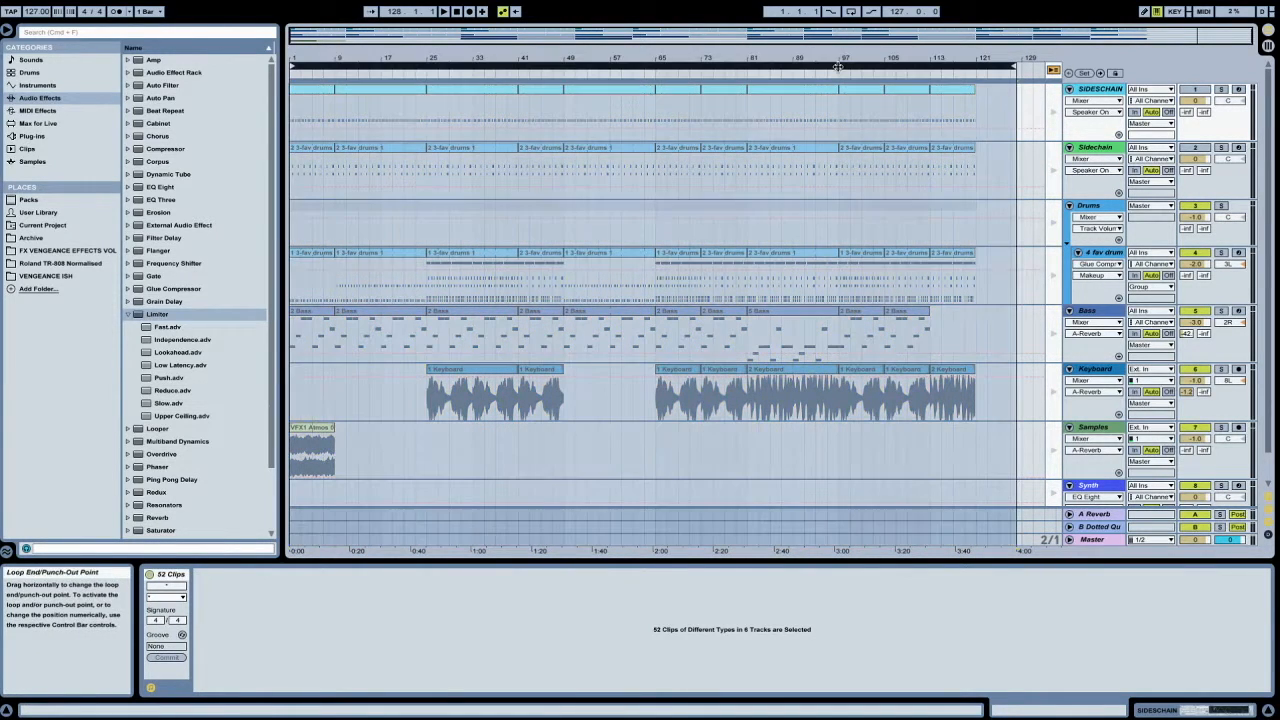
{"action": "left_click", "coordinate": [1053, 72]}
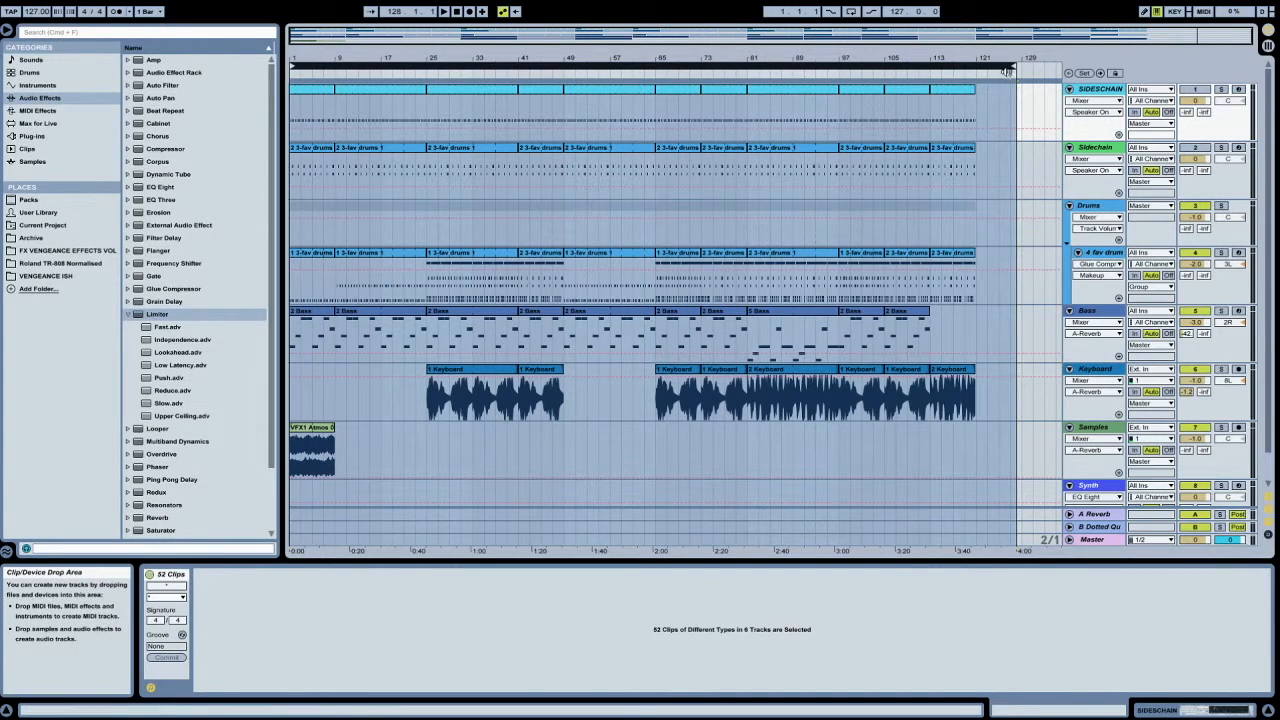
{"action": "mouse_move", "coordinate": [1016, 67]}
{"action": "left_mouse_down"}
{"action": "mouse_move", "coordinate": [995, 67]}
{"action": "mouse_move", "coordinate": [1022, 67]}
{"action": "left_mouse_up"}
Delete the material from bar 113 to bar 125 on the SIDECHAIN through Keyboard tracks.
{"action": "left_click_drag", "start_coordinate": [615, 58], "coordinate": [615, 67]}
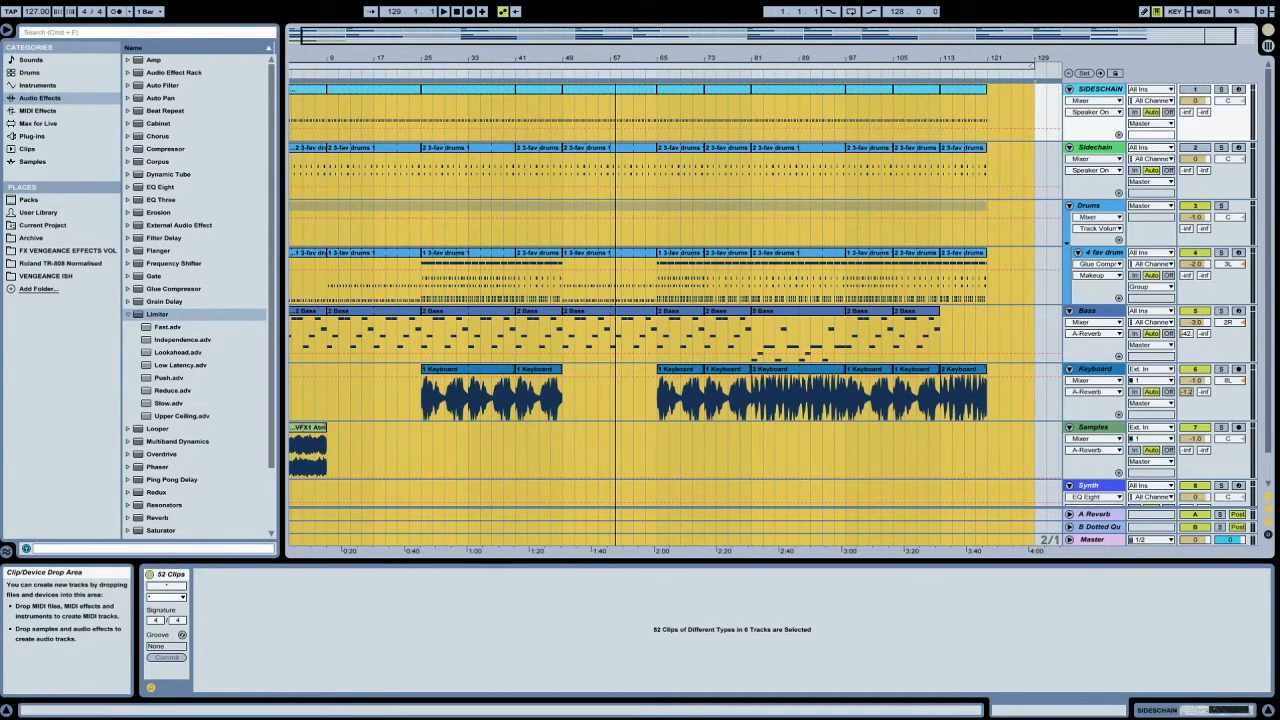
{"action": "left_click", "coordinate": [978, 418]}
{"action": "left_click_drag", "start_coordinate": [993, 418], "coordinate": [930, 55]}
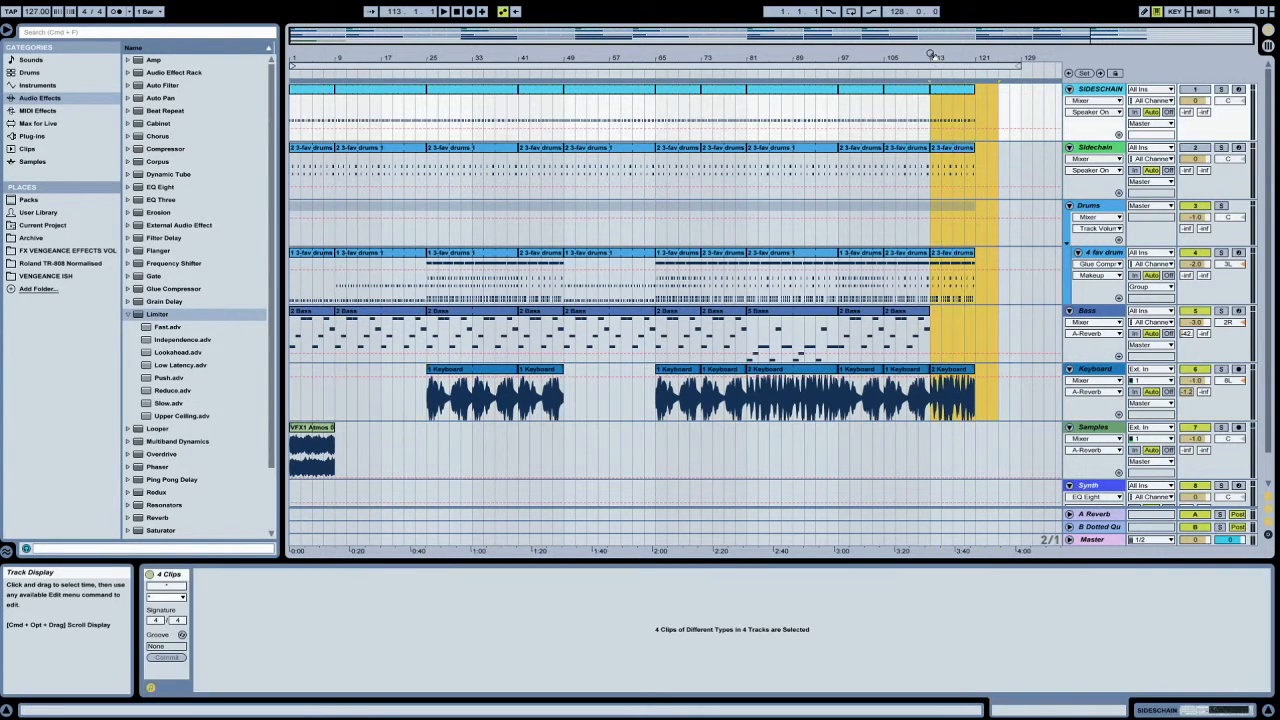
{"action": "key", "text": "Delete"}
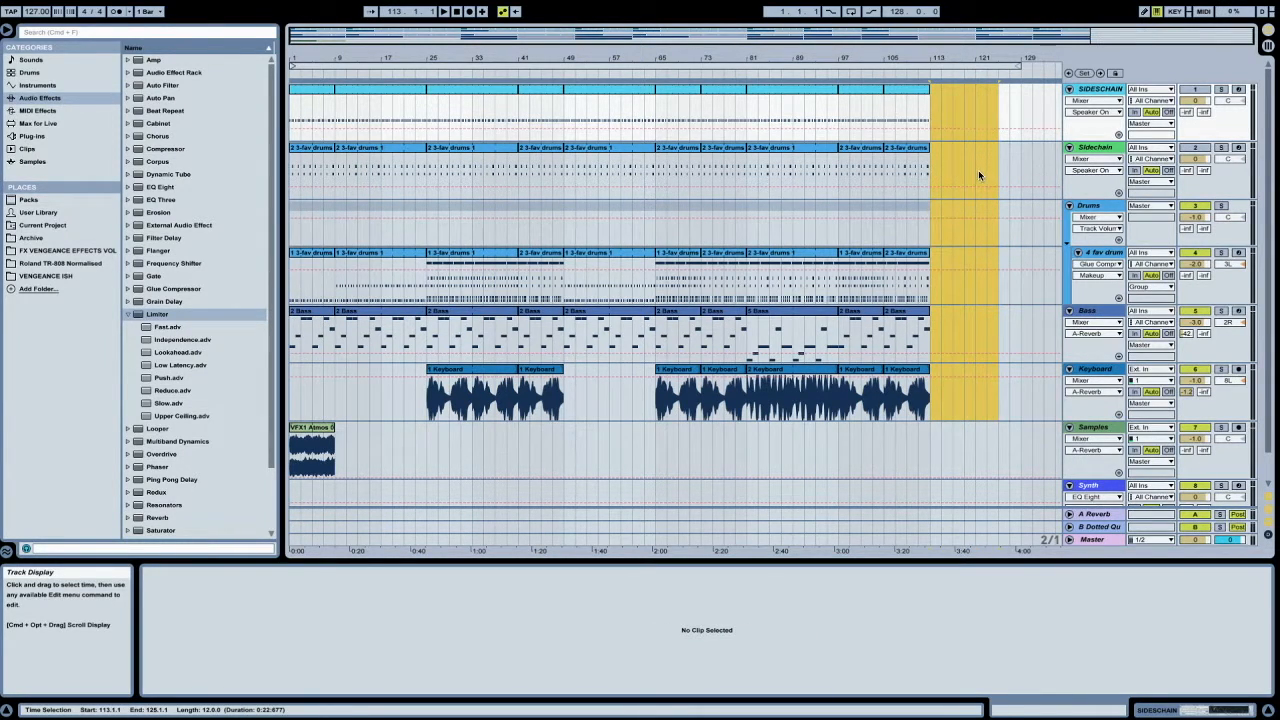
Copy the opening eight bars of clips, from the SIDECHAIN through Samples tracks, to bar 113 as the ending.
{"action": "scroll", "coordinate": [978, 174], "scroll_direction": "down", "scroll_amount": 1}
{"action": "left_click", "coordinate": [334, 443]}
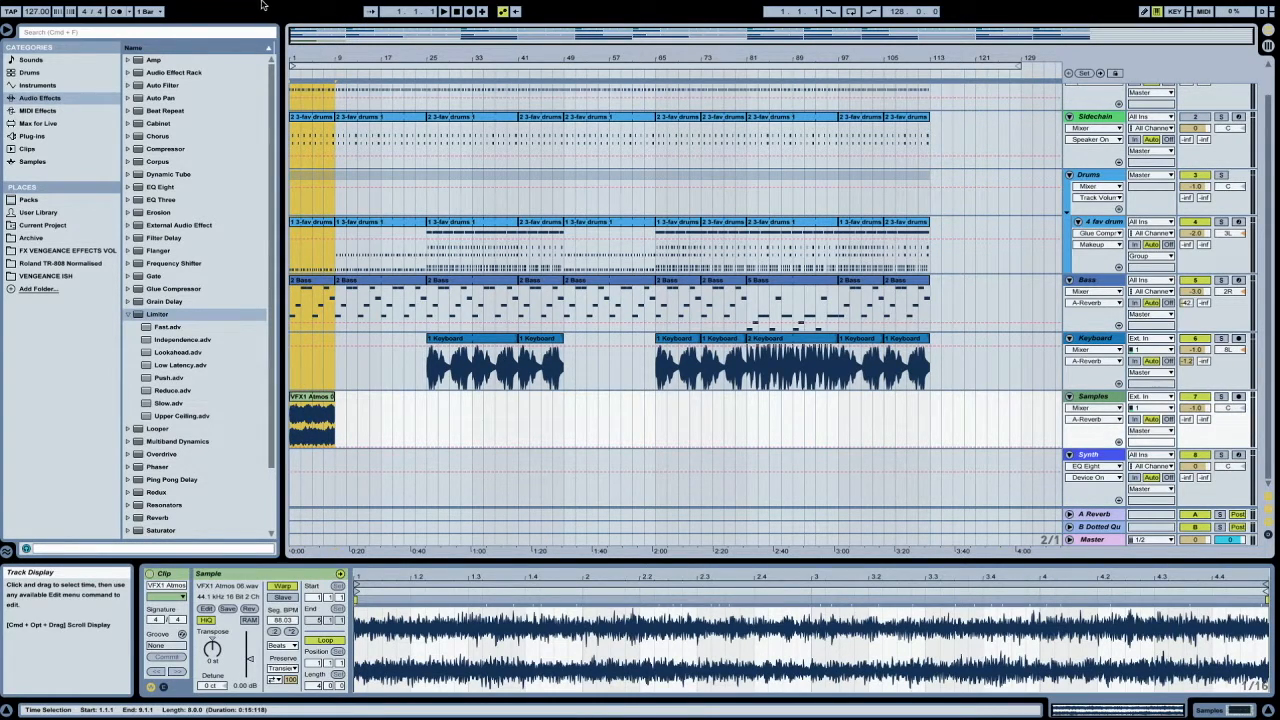
{"action": "left_click_drag", "start_coordinate": [263, 5], "coordinate": [263, 6]}
{"action": "scroll", "coordinate": [299, 327], "scroll_direction": "up", "scroll_amount": 1}
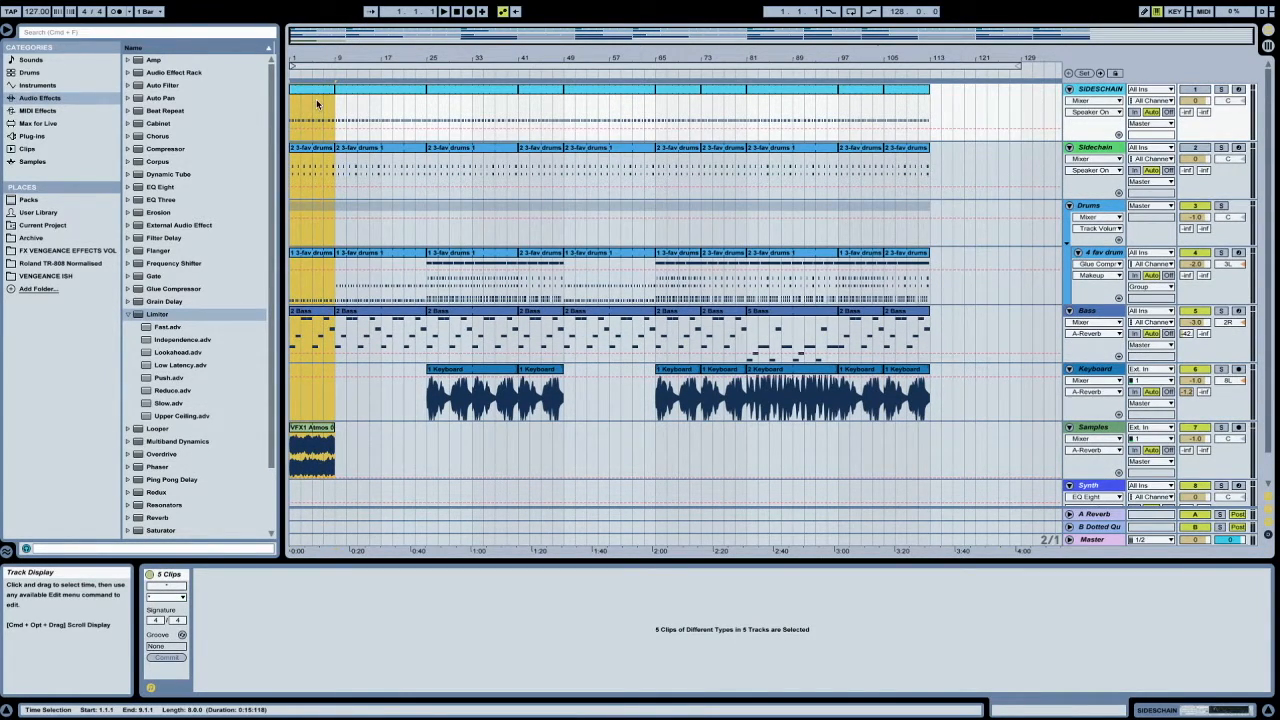
{"action": "left_click_drag", "start_coordinate": [307, 93], "coordinate": [953, 110]}
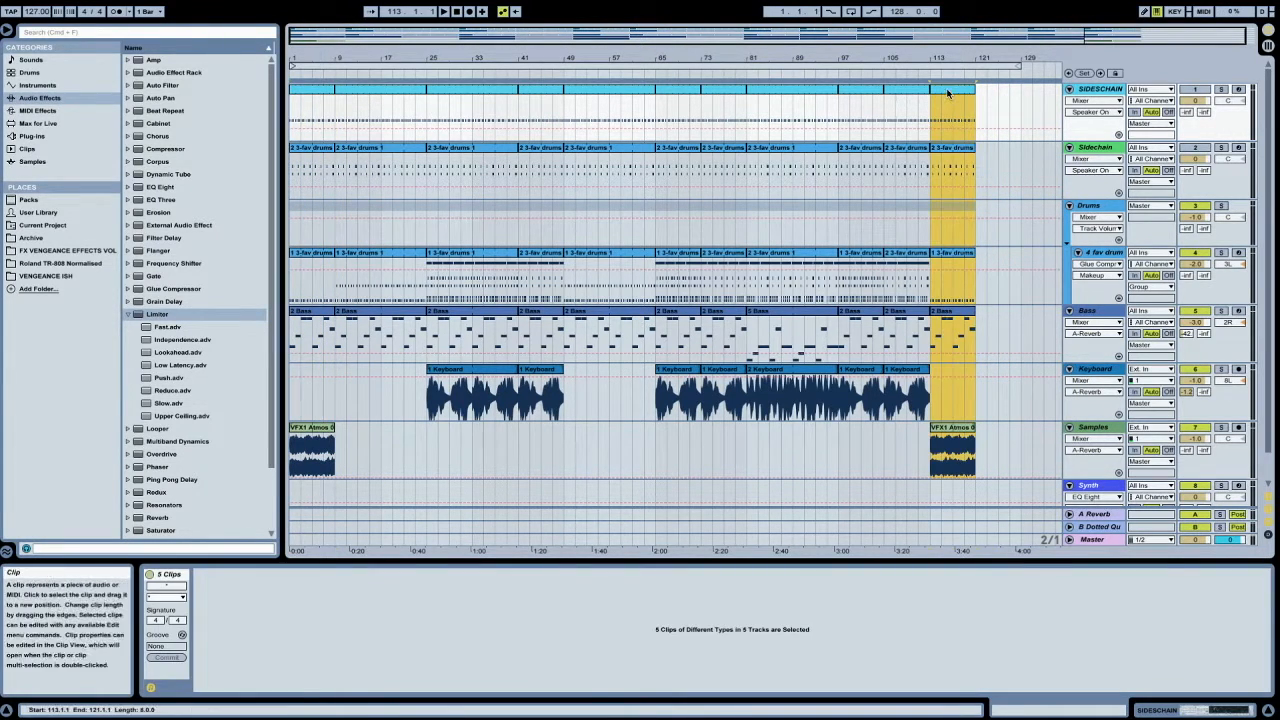
{"action": "left_click", "coordinate": [949, 91]}
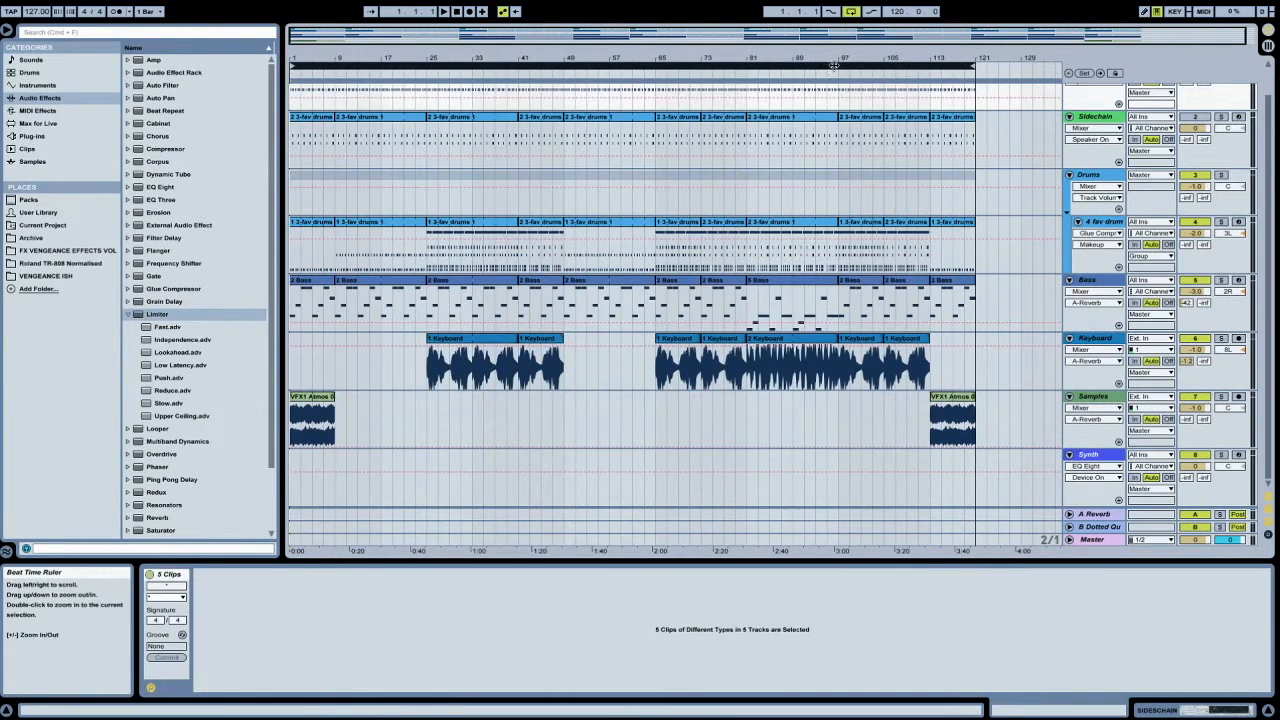
Select the whole arrangement from bar 1 to bar 121, loop it and play it back from the start.
{"action": "left_click", "coordinate": [833, 65]}
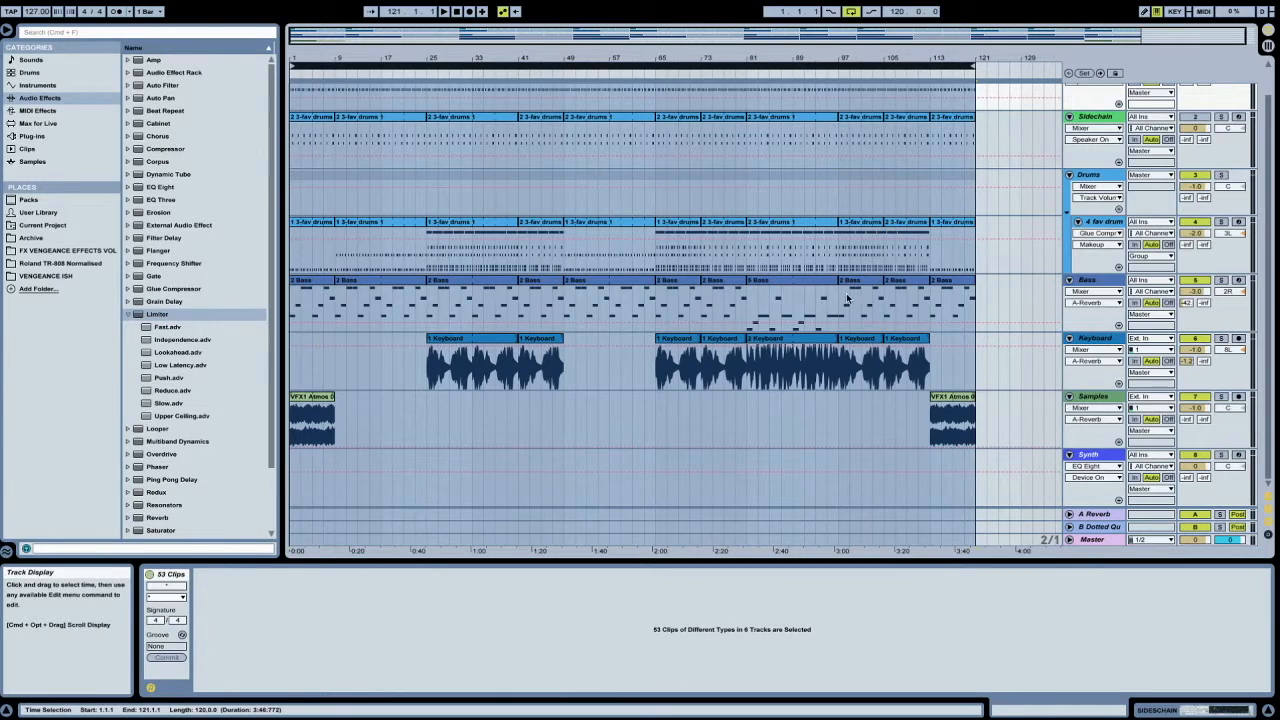
{"action": "key", "text": "super+a"}
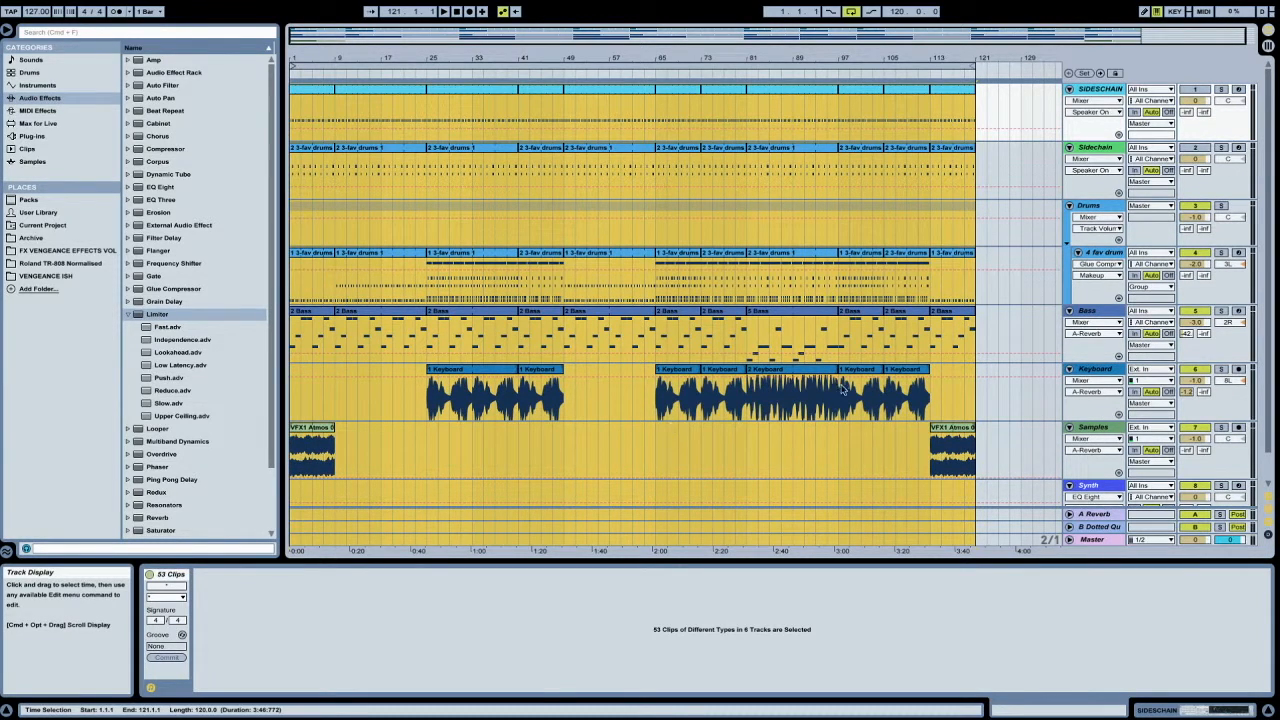
{"action": "left_click", "coordinate": [1104, 369]}
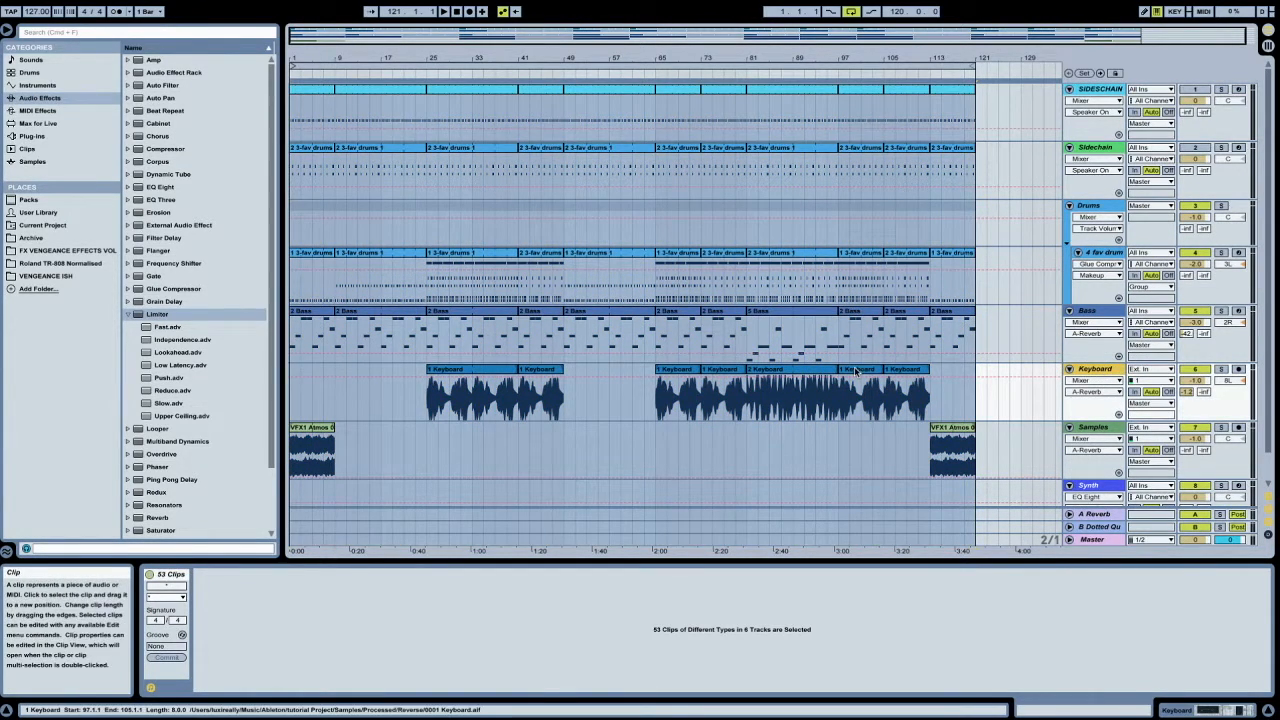
{"action": "key", "text": "super+l"}
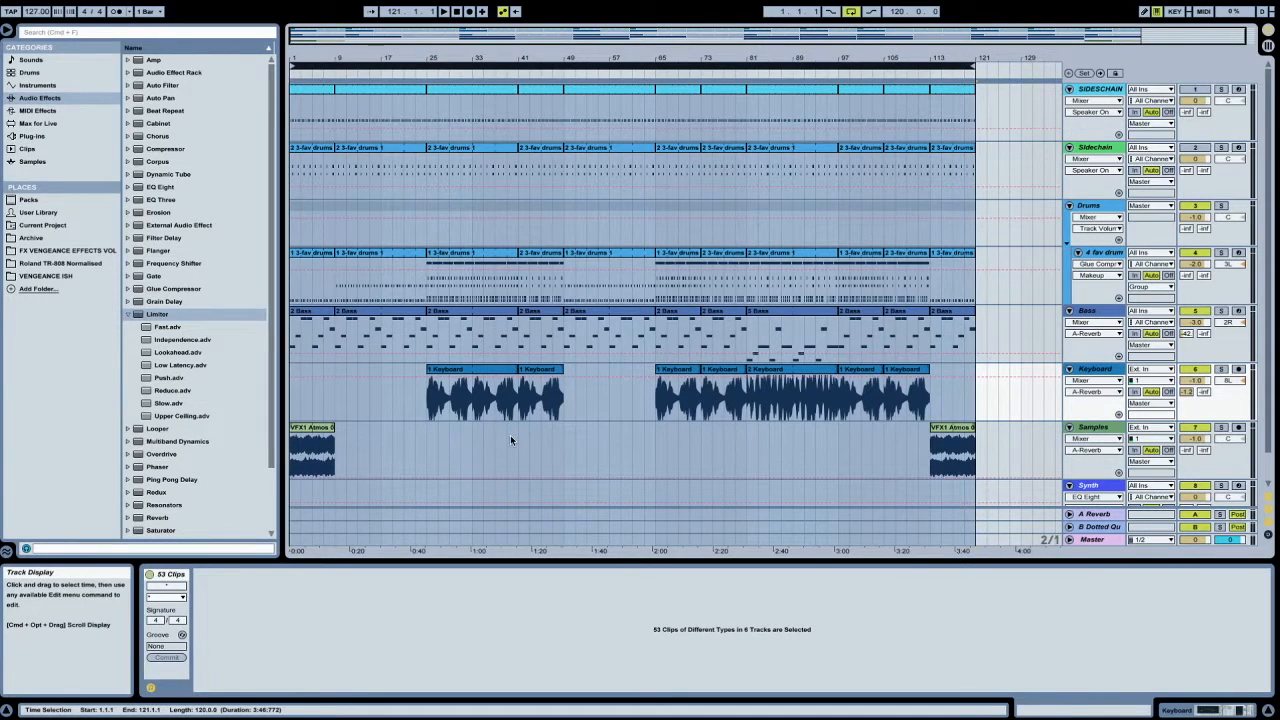
{"action": "key", "text": "space"}
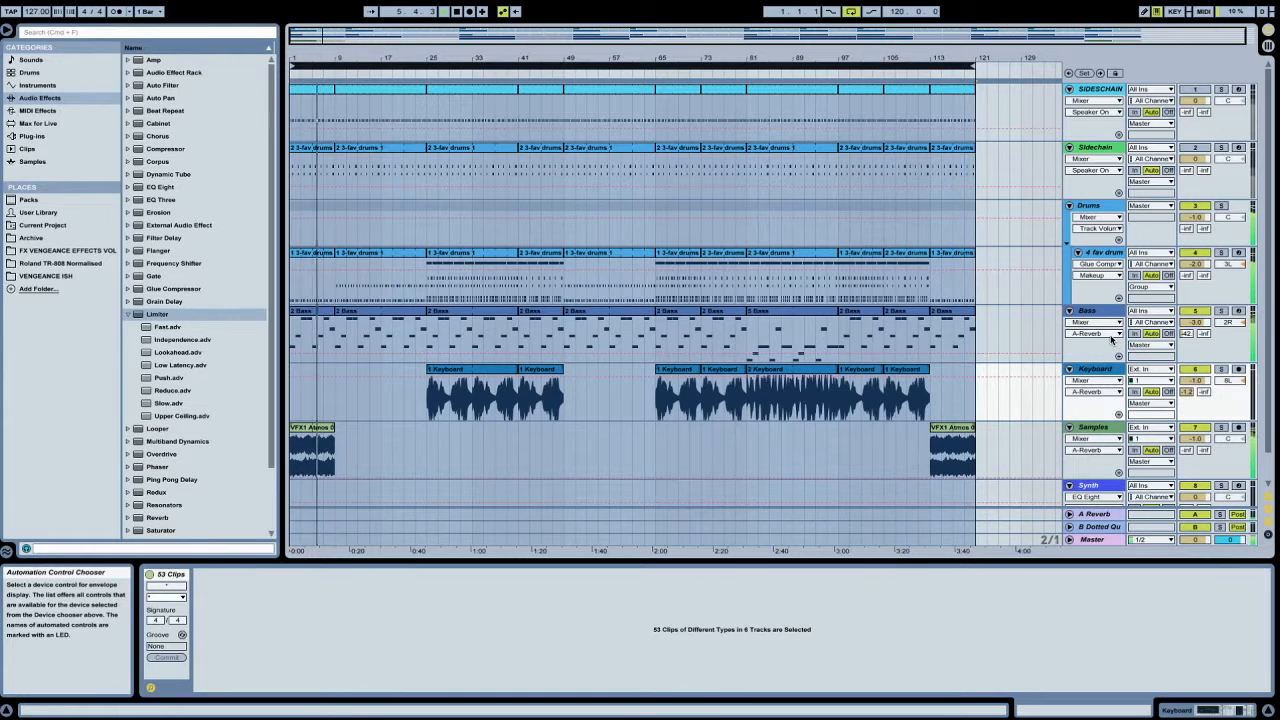
{"action": "key", "text": "super+a"}
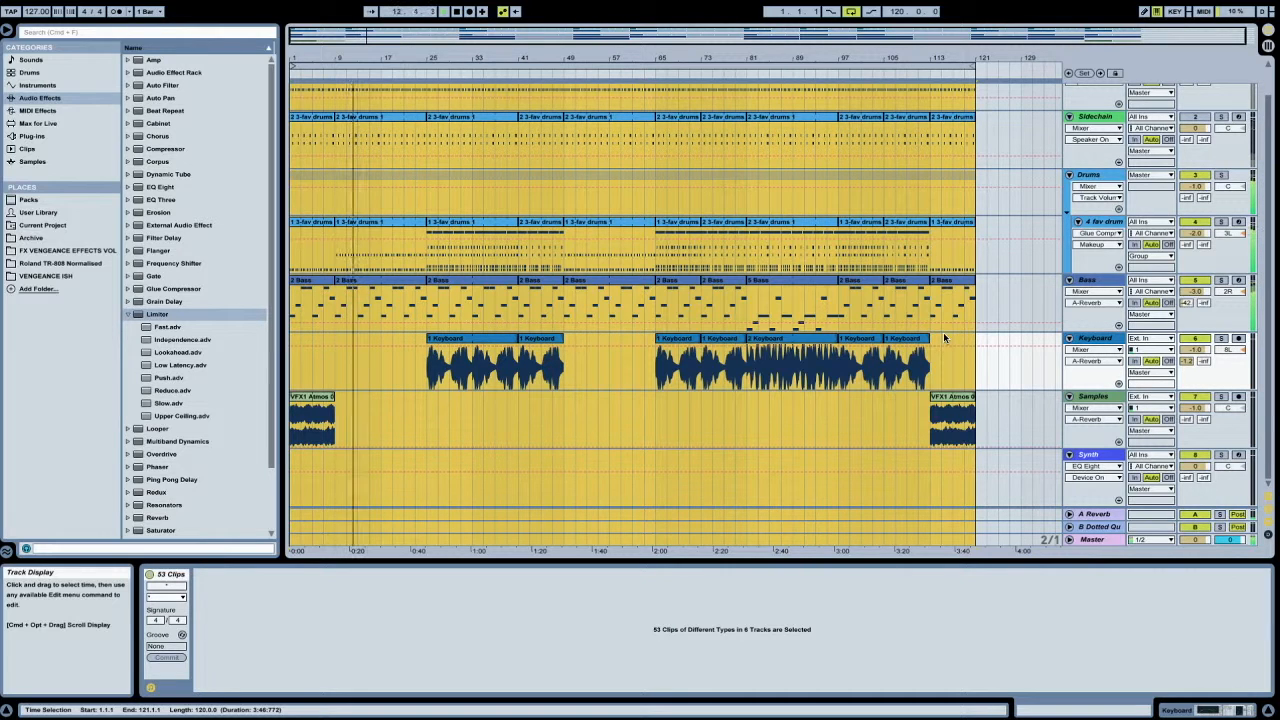
Duplicate the Bass track and delete the clip at bars 49 to 65 from the original Bass track.
{"action": "left_click", "coordinate": [1100, 287]}
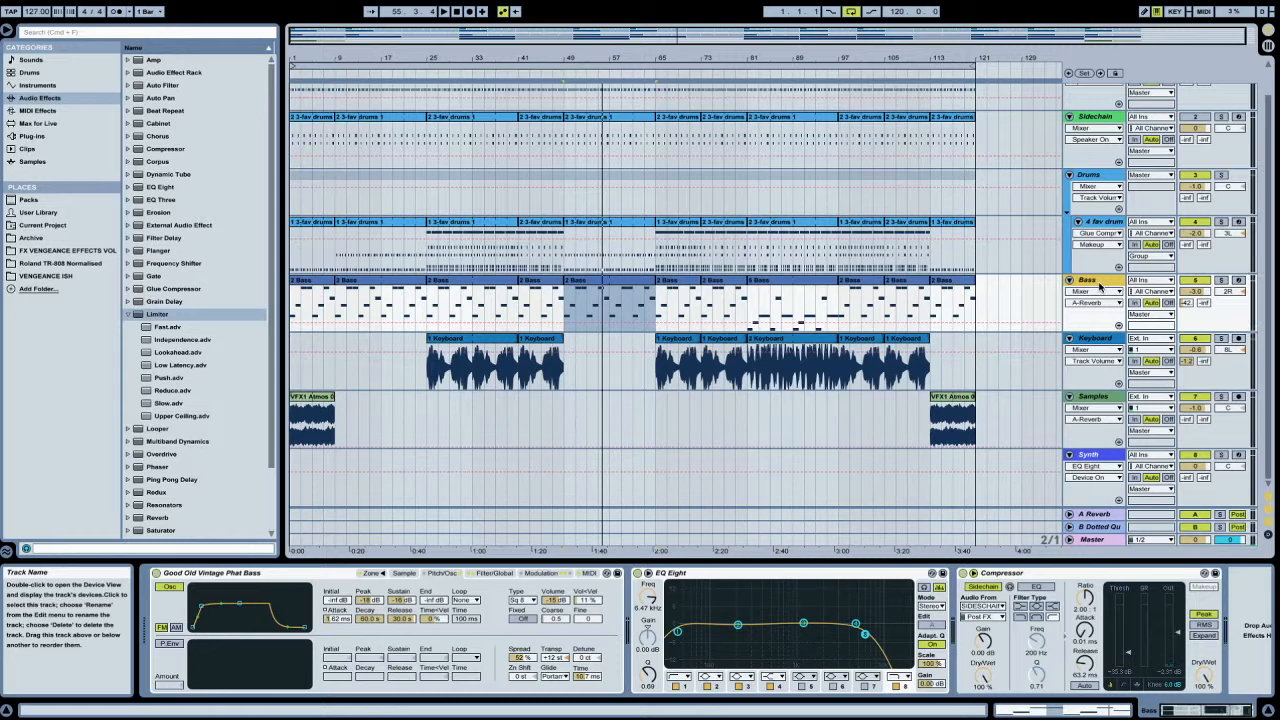
{"action": "key", "text": "ctrl+d"}
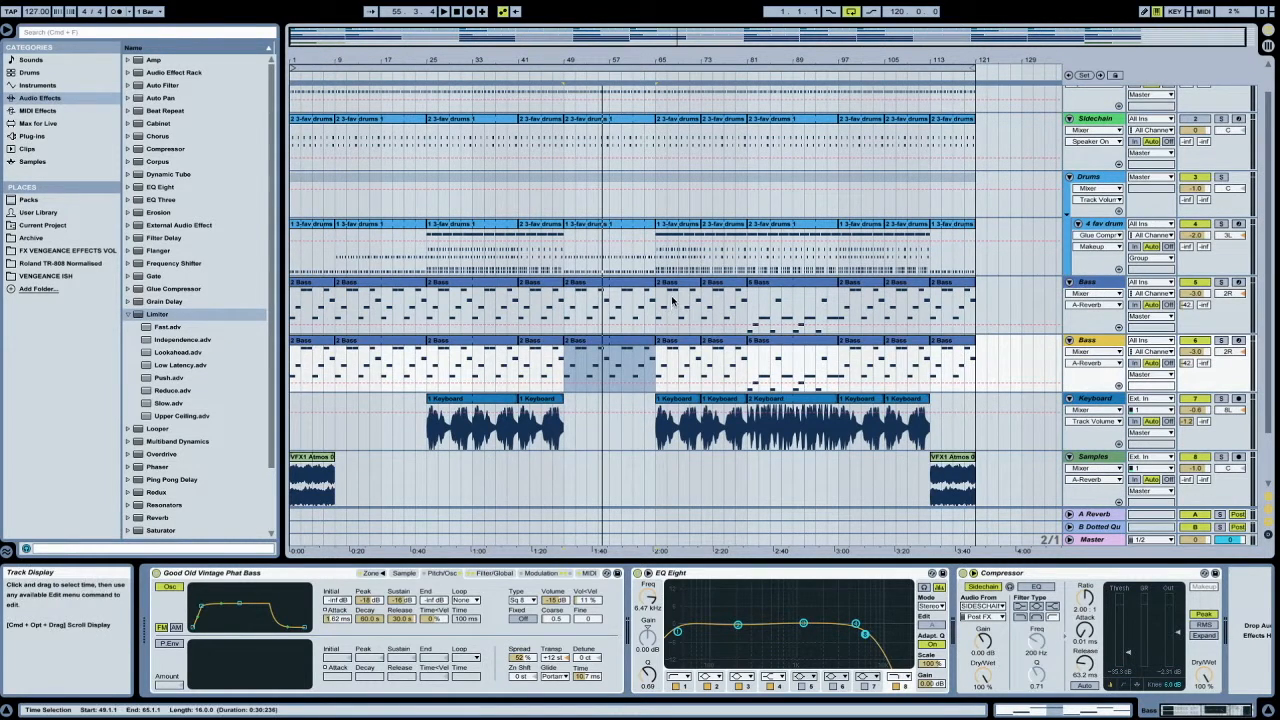
{"action": "left_click", "coordinate": [623, 288]}
{"action": "key", "text": "Delete"}
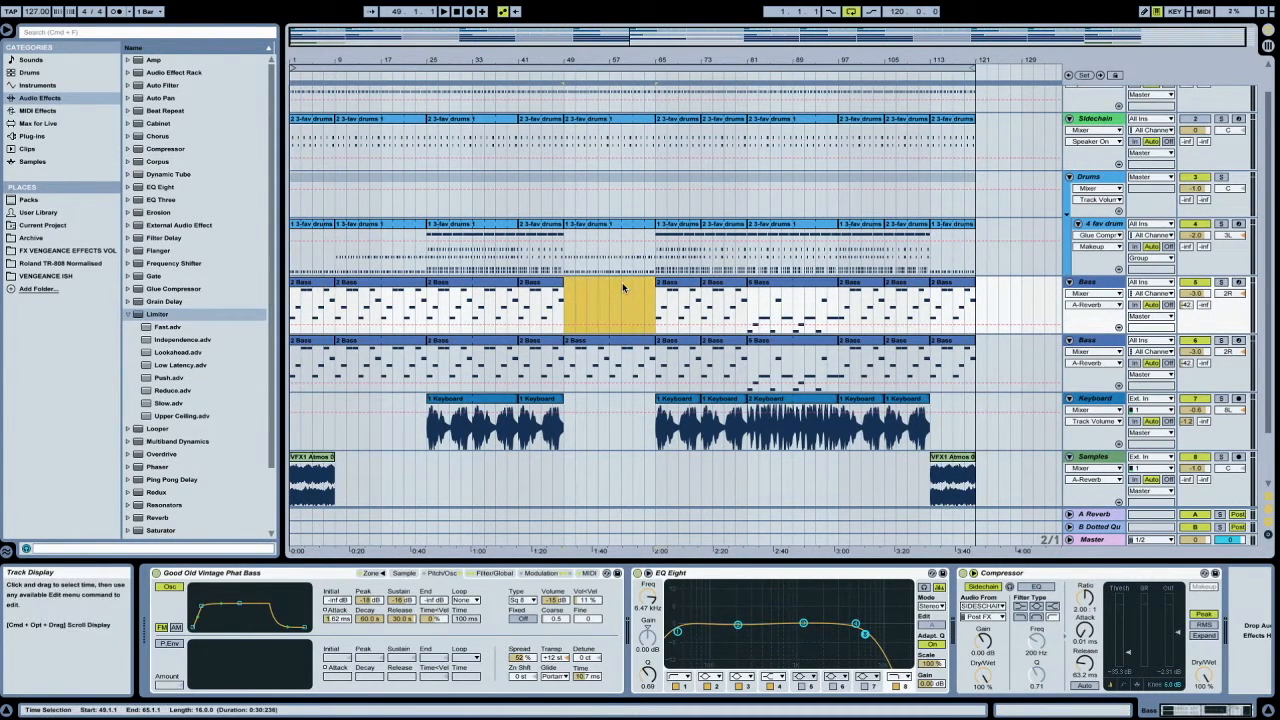
Delete all clips on the duplicated Bass track except the one at bars 49 to 65.
{"action": "left_click", "coordinate": [678, 343]}
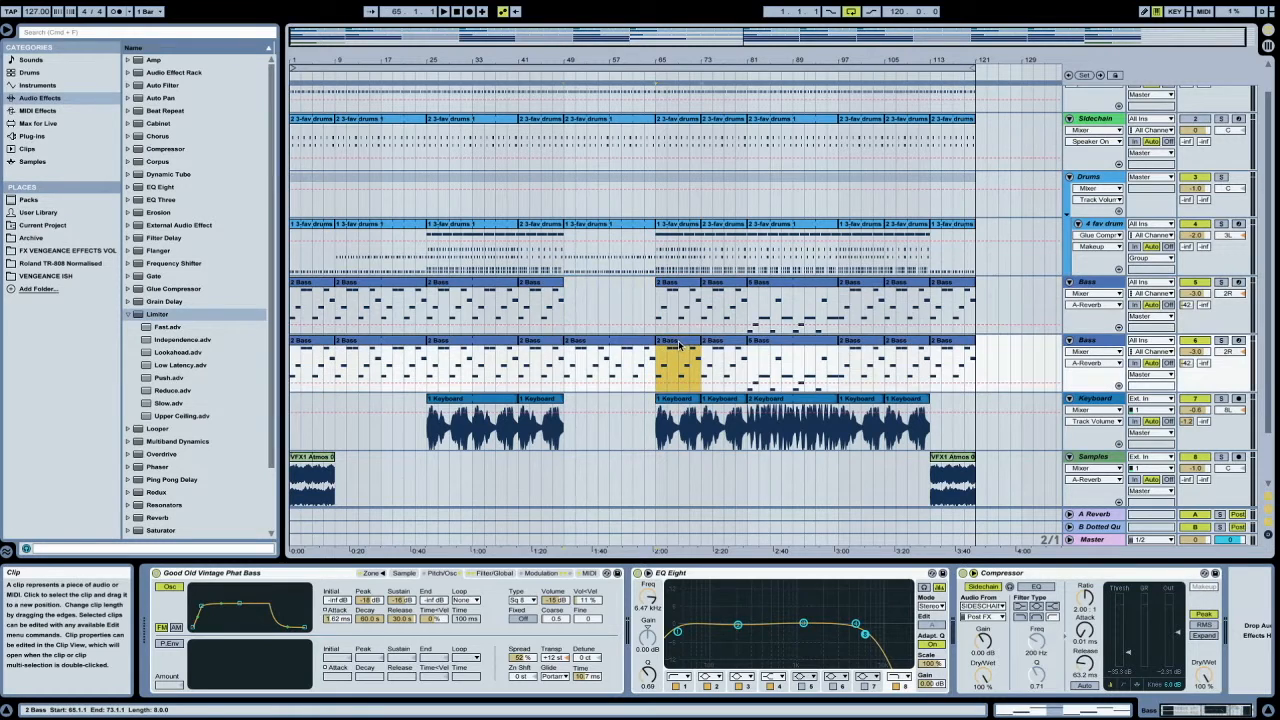
{"action": "left_click", "coordinate": [966, 345], "text": "shift"}
{"action": "key", "text": "Delete"}
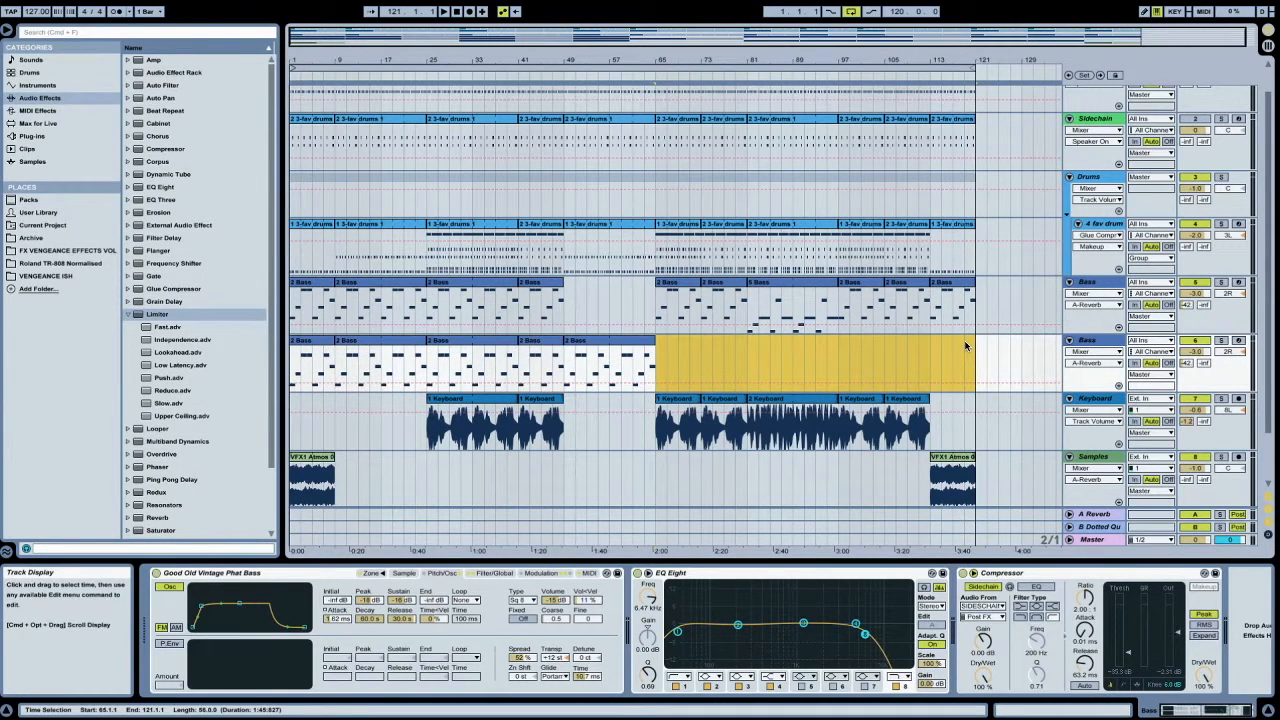
{"action": "left_click", "coordinate": [541, 342]}
{"action": "left_click", "coordinate": [320, 343], "text": "shift"}
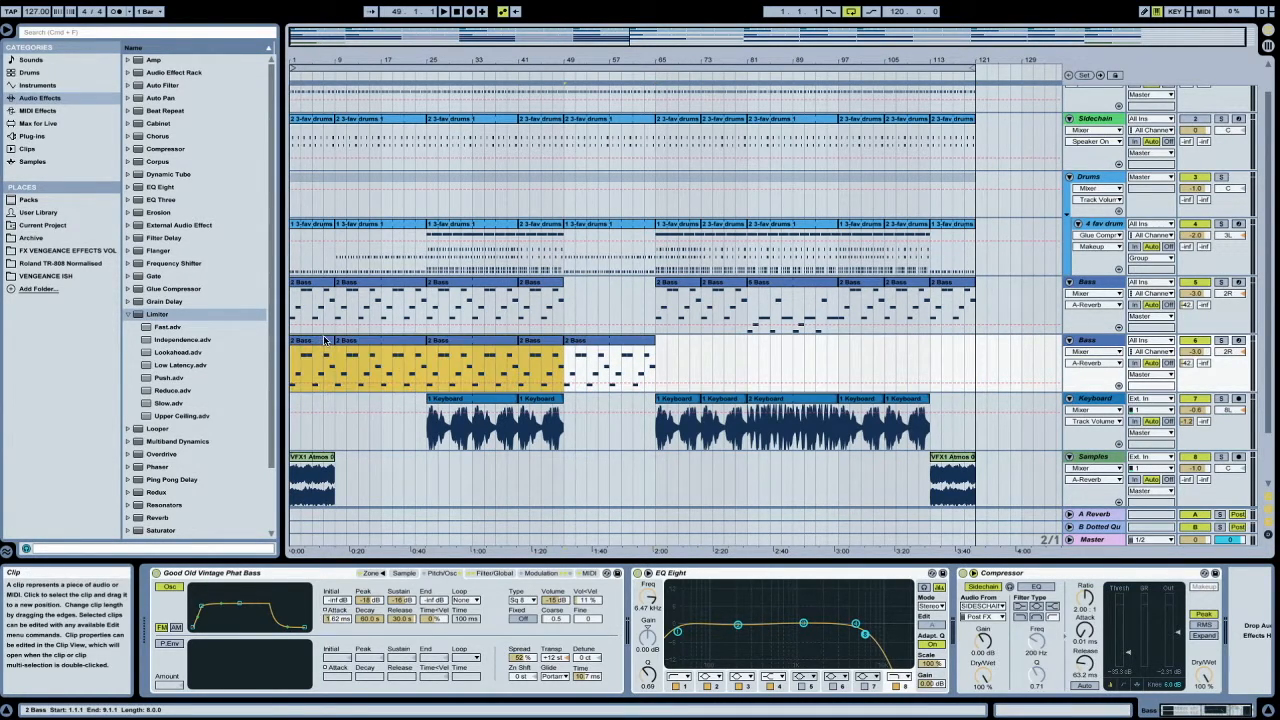
{"action": "key", "text": "Delete"}
Swap the duplicated Bass track's instrument for the Square3 Glide Lead preset and set its EQ Eight low cut to about 54 Hz.
{"action": "left_click", "coordinate": [1113, 340]}
{"action": "double_click", "coordinate": [1104, 341]}
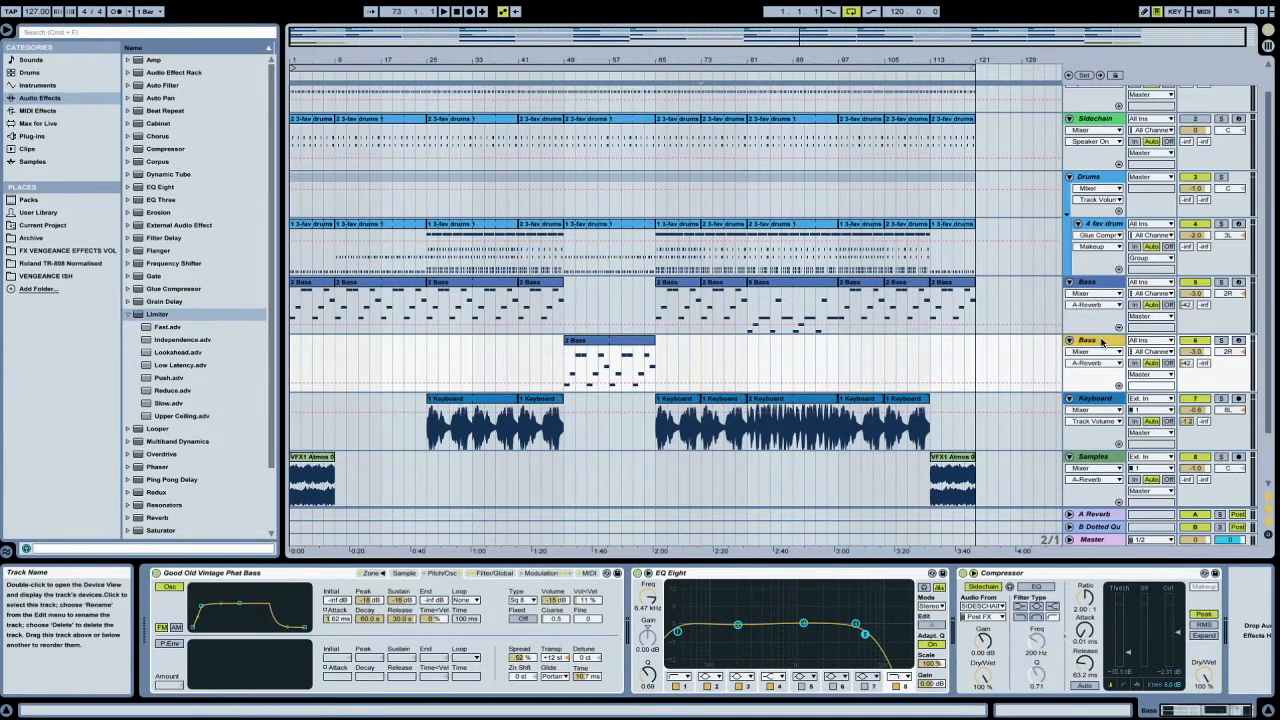
{"action": "left_click", "coordinate": [1104, 341]}
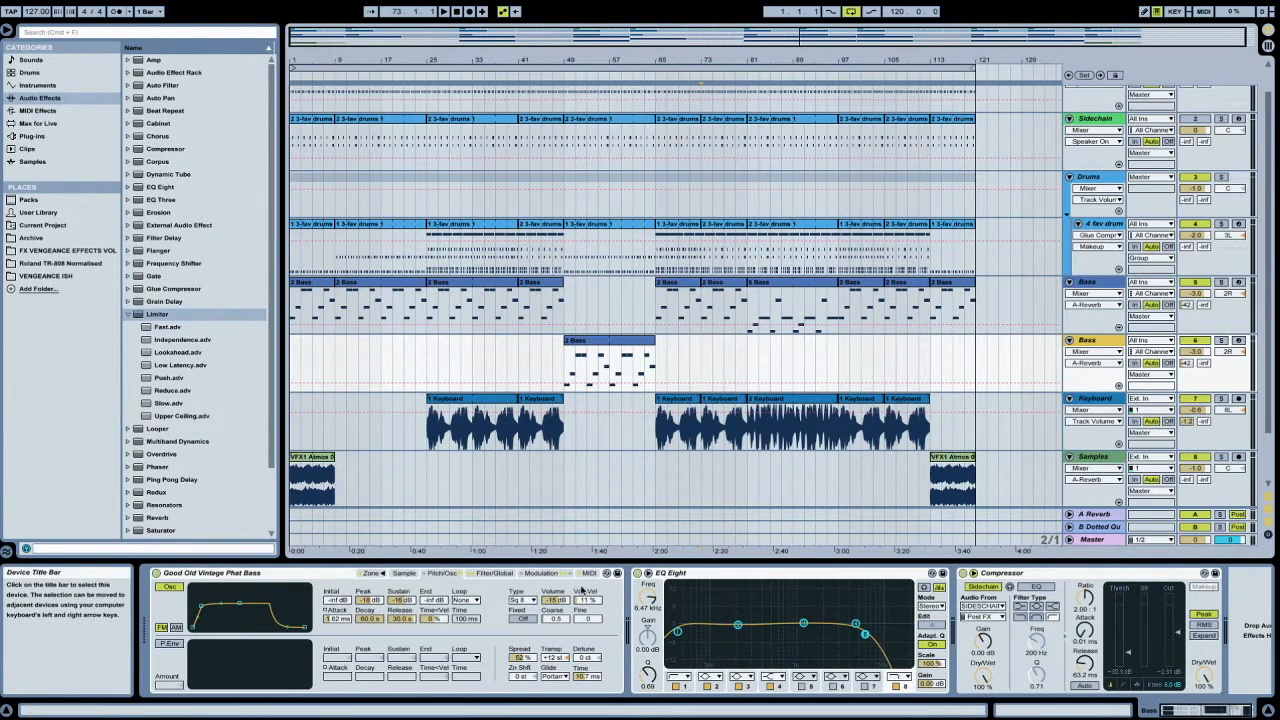
{"action": "left_click", "coordinate": [607, 574]}
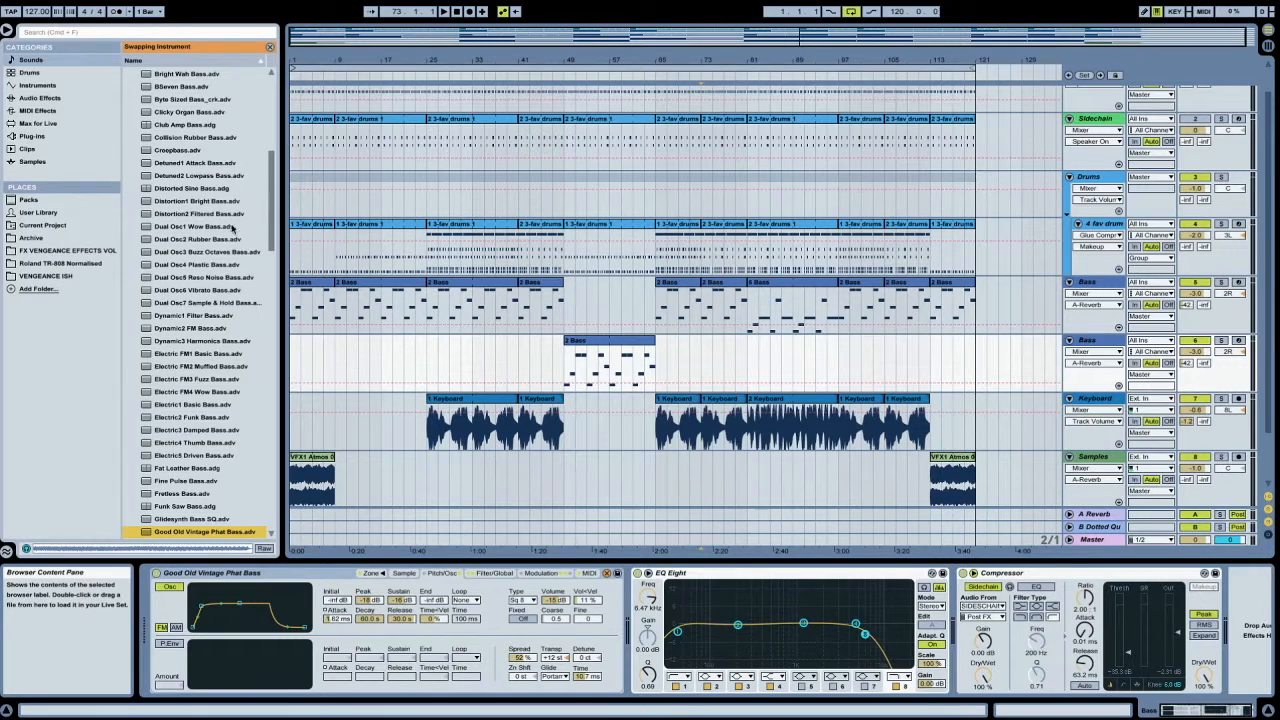
{"action": "scroll", "coordinate": [207, 396], "scroll_direction": "up", "scroll_amount": 5}
{"action": "scroll", "coordinate": [207, 395], "scroll_direction": "up", "scroll_amount": 4}
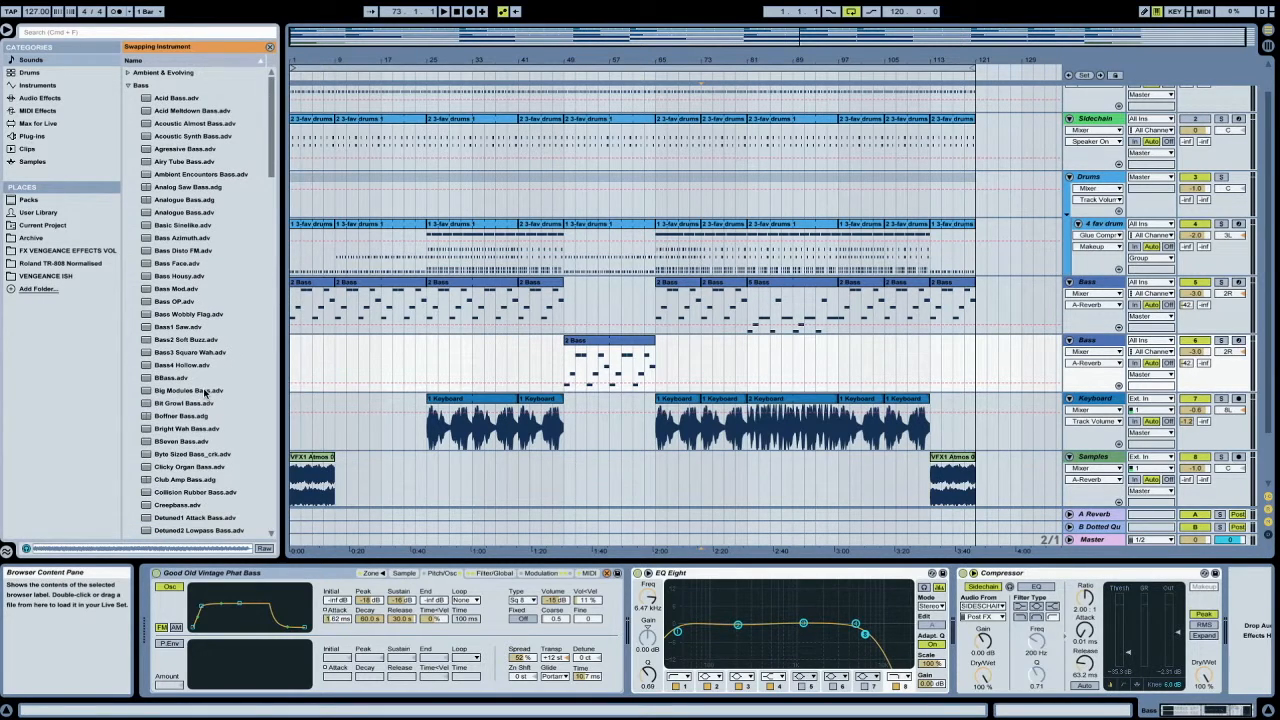
{"action": "left_click", "coordinate": [136, 85]}
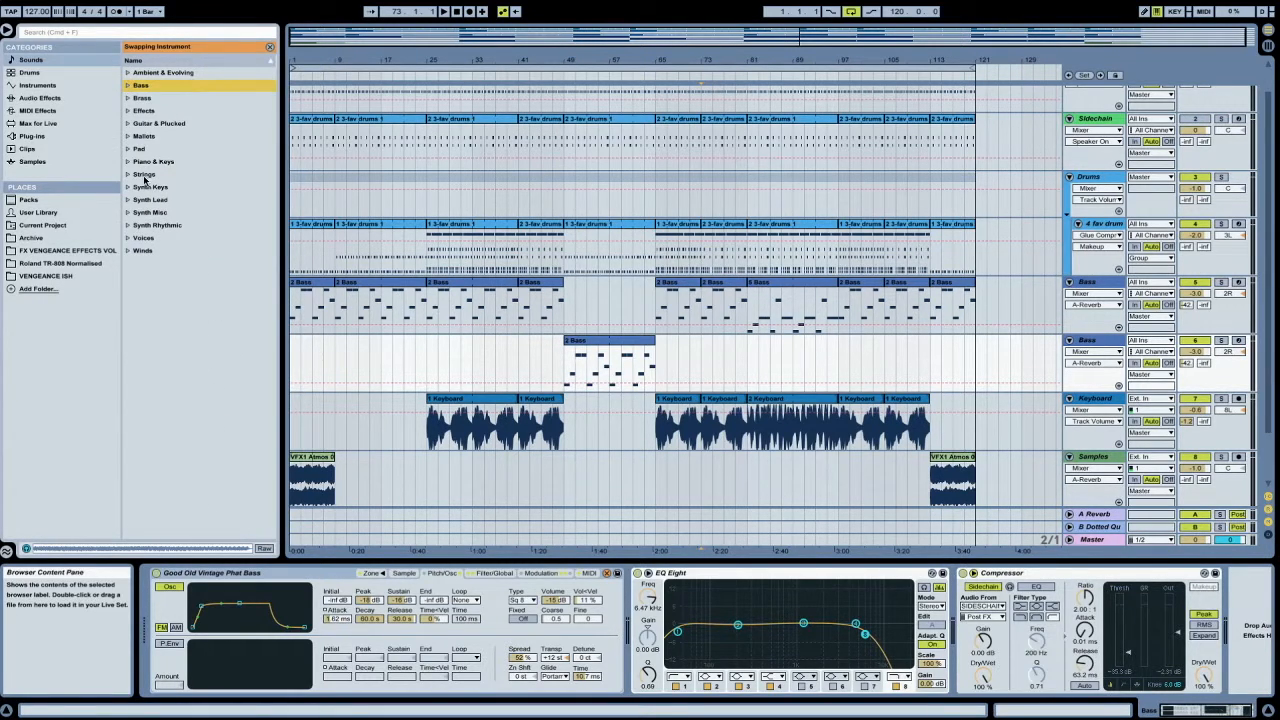
{"action": "left_click", "coordinate": [150, 199]}
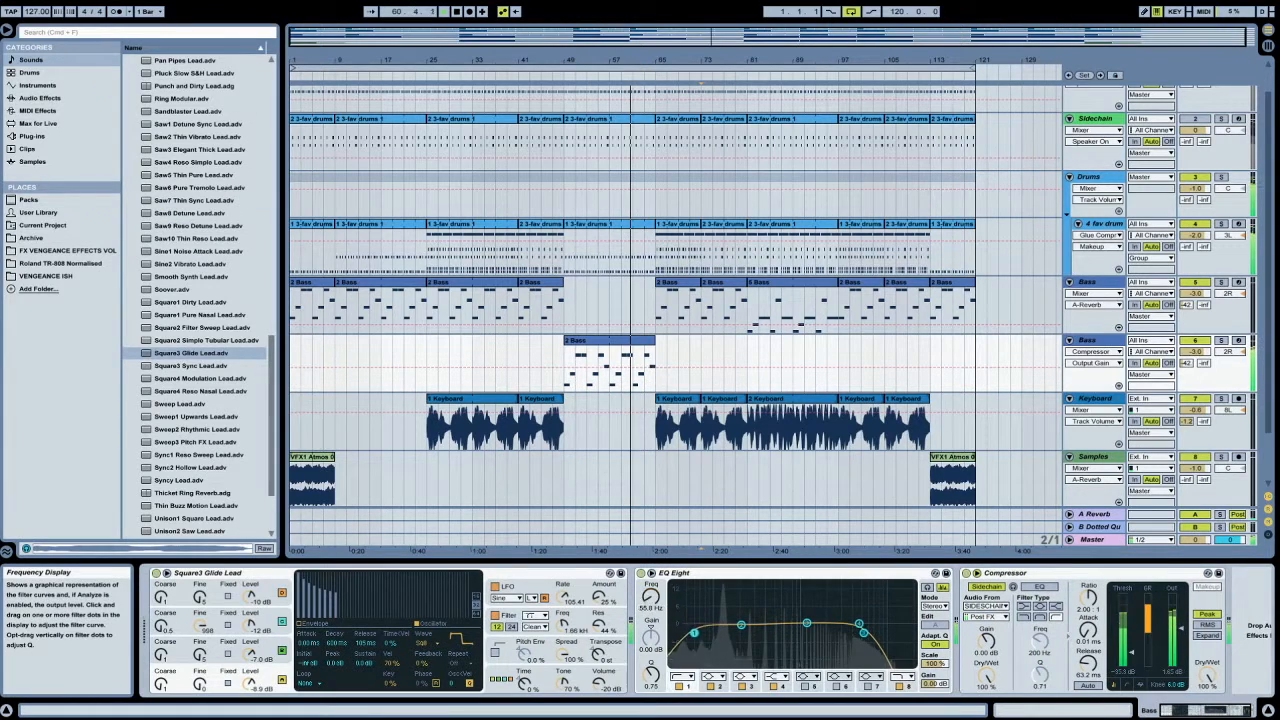
{"action": "left_click_drag", "start_coordinate": [718, 633], "coordinate": [693, 636]}
{"action": "left_click", "coordinate": [639, 67]}
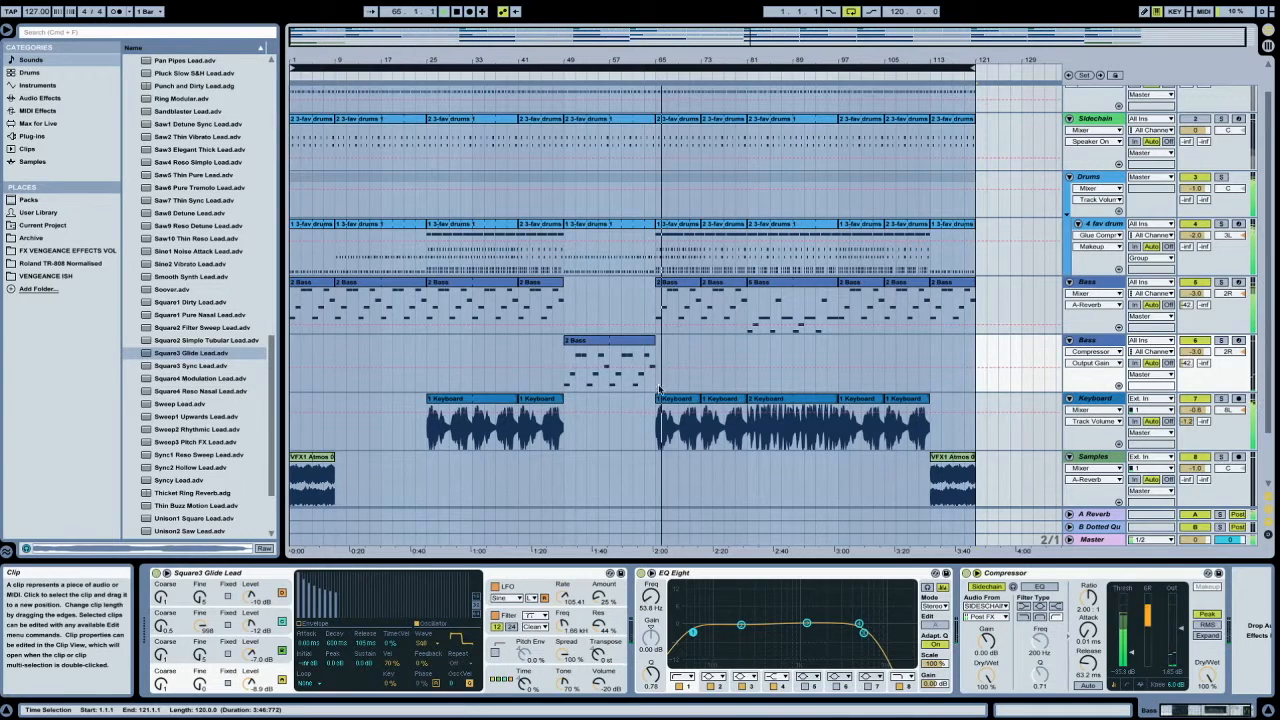
Try repeating the Square3 Glide Lead clip at bars 65 to 81, listen from bar 49, and delete the copy.
{"action": "left_click", "coordinate": [623, 344]}
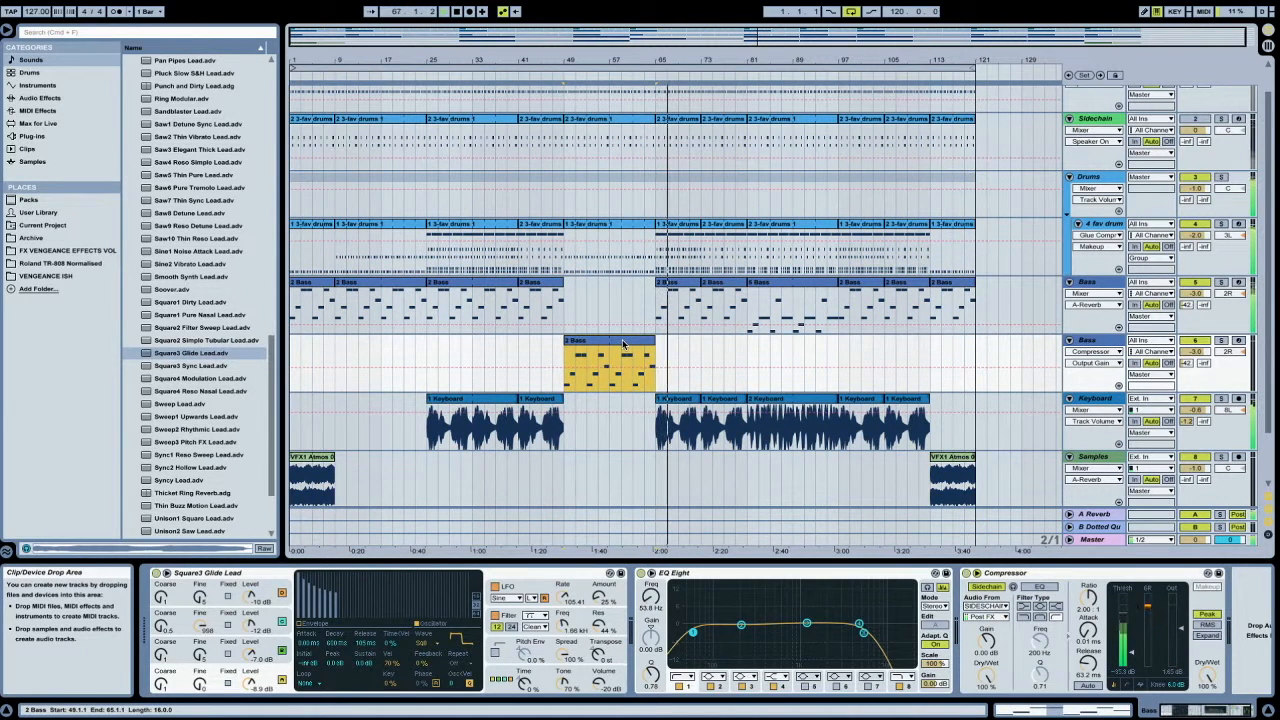
{"action": "key", "text": "ctrl+d"}
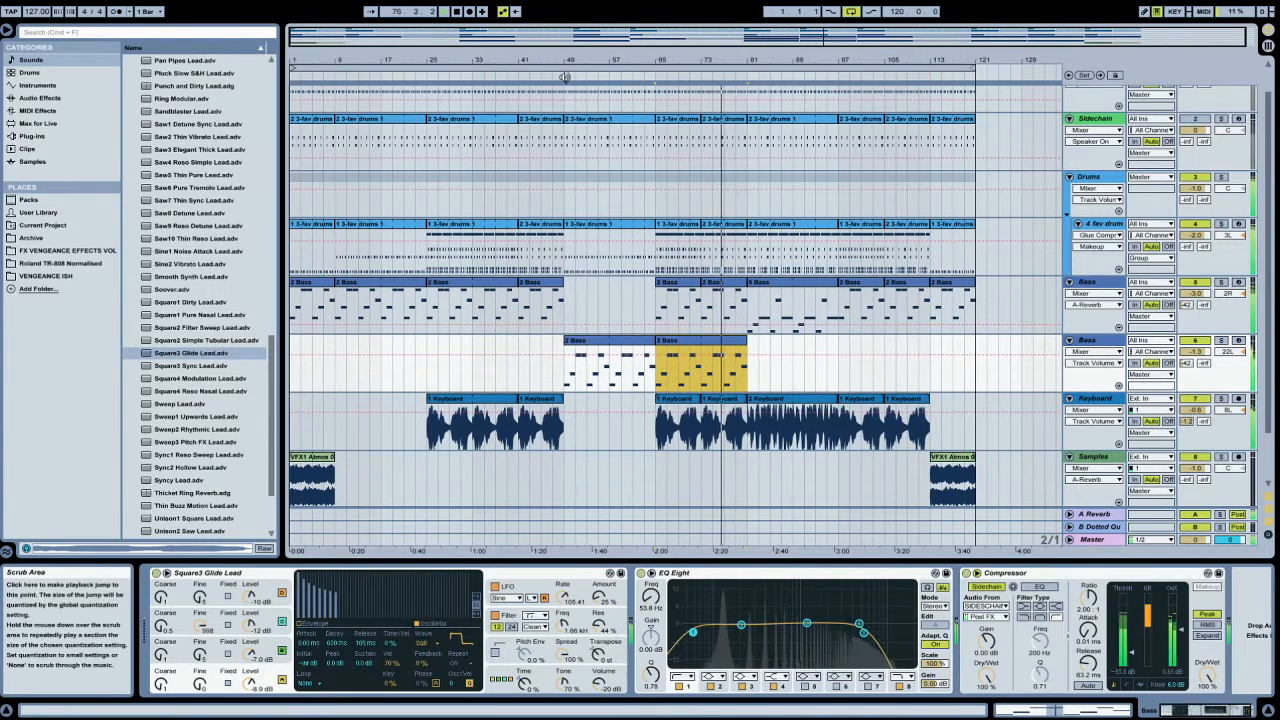
{"action": "left_click", "coordinate": [565, 77]}
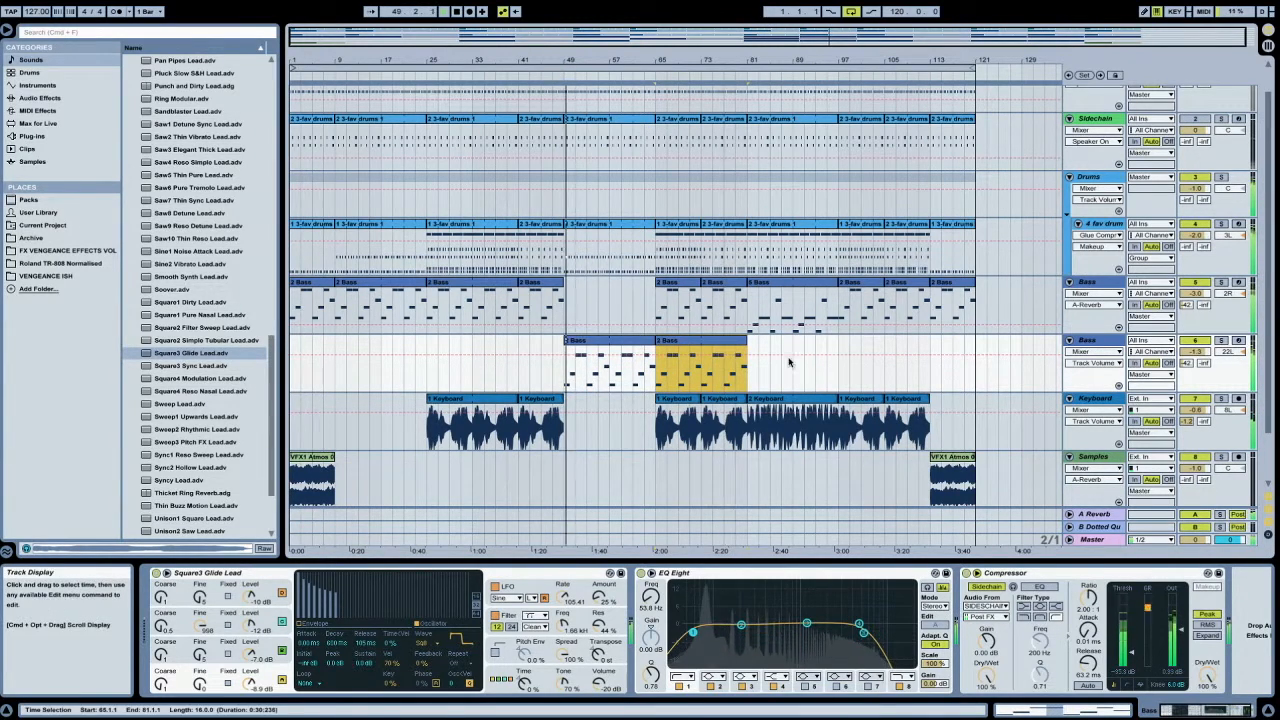
{"action": "left_click", "coordinate": [677, 403]}
{"action": "left_click", "coordinate": [713, 347]}
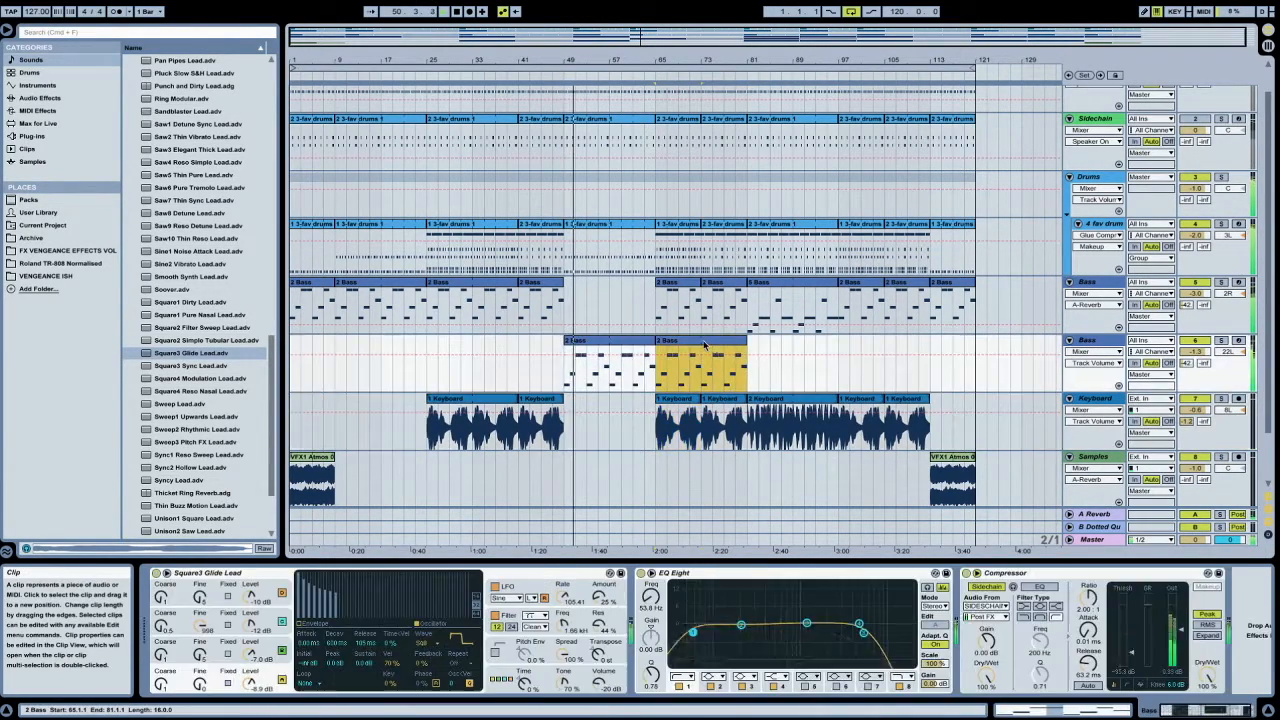
{"action": "left_click", "coordinate": [690, 386]}
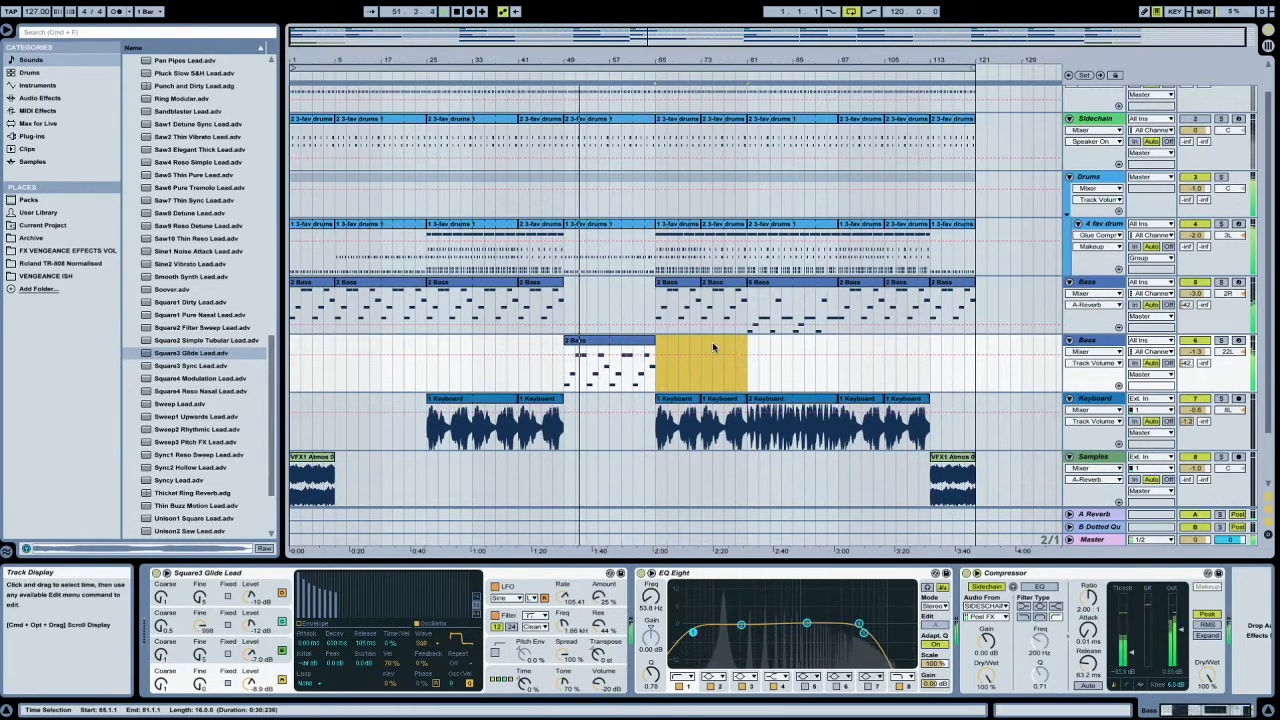
{"action": "left_click", "coordinate": [681, 400]}
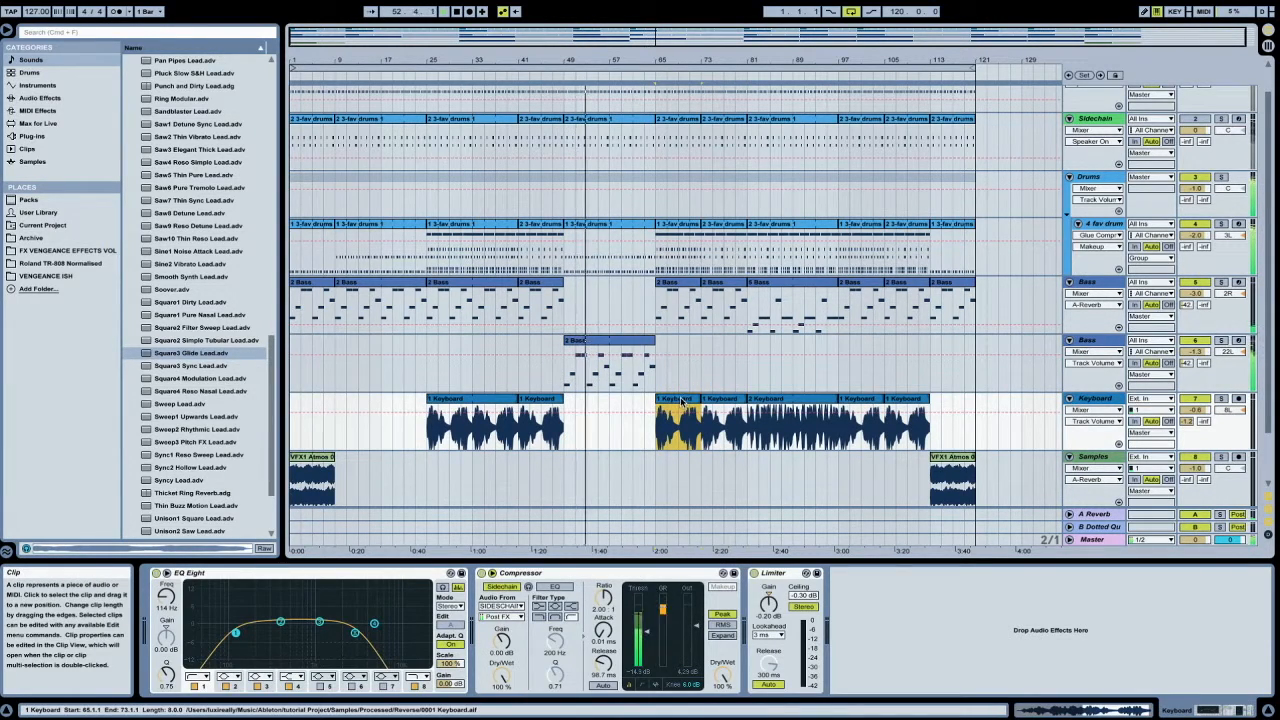
Duplicate the Square3 Glide Lead track and load the Sweep1 Upwards Lead preset on the copy.
{"action": "left_click", "coordinate": [1116, 342]}
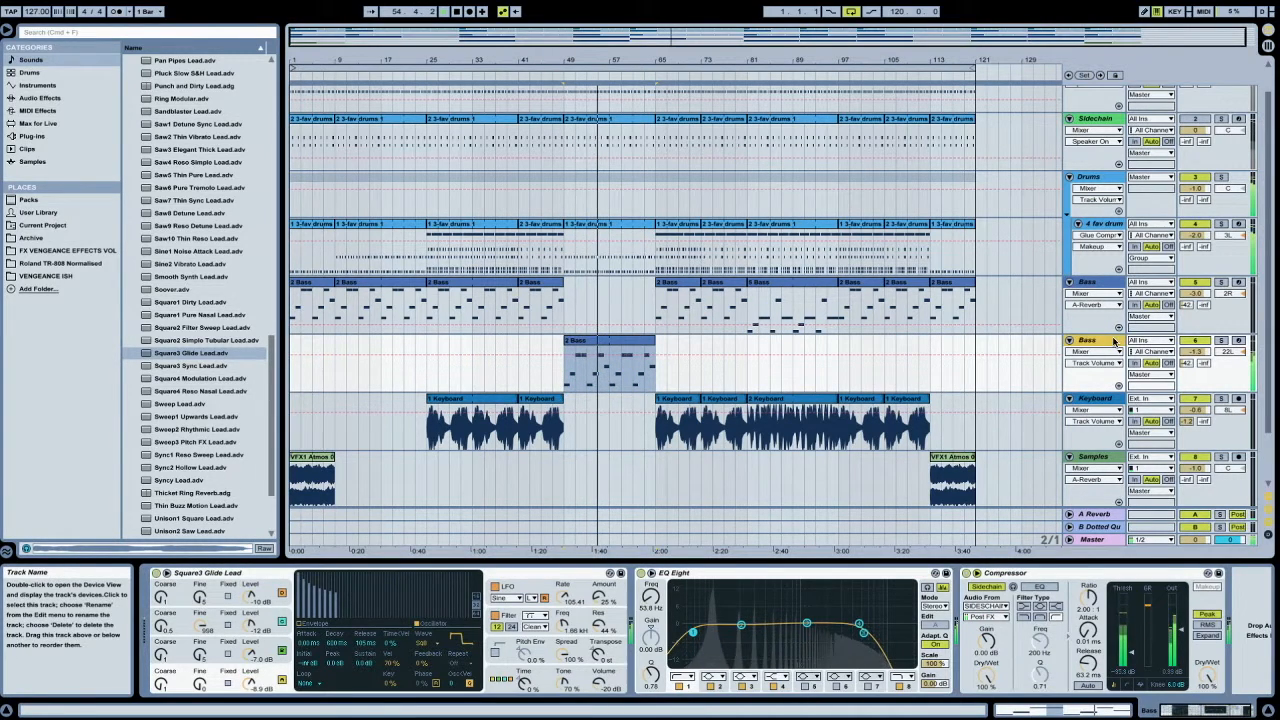
{"action": "key", "text": "ctrl+d"}
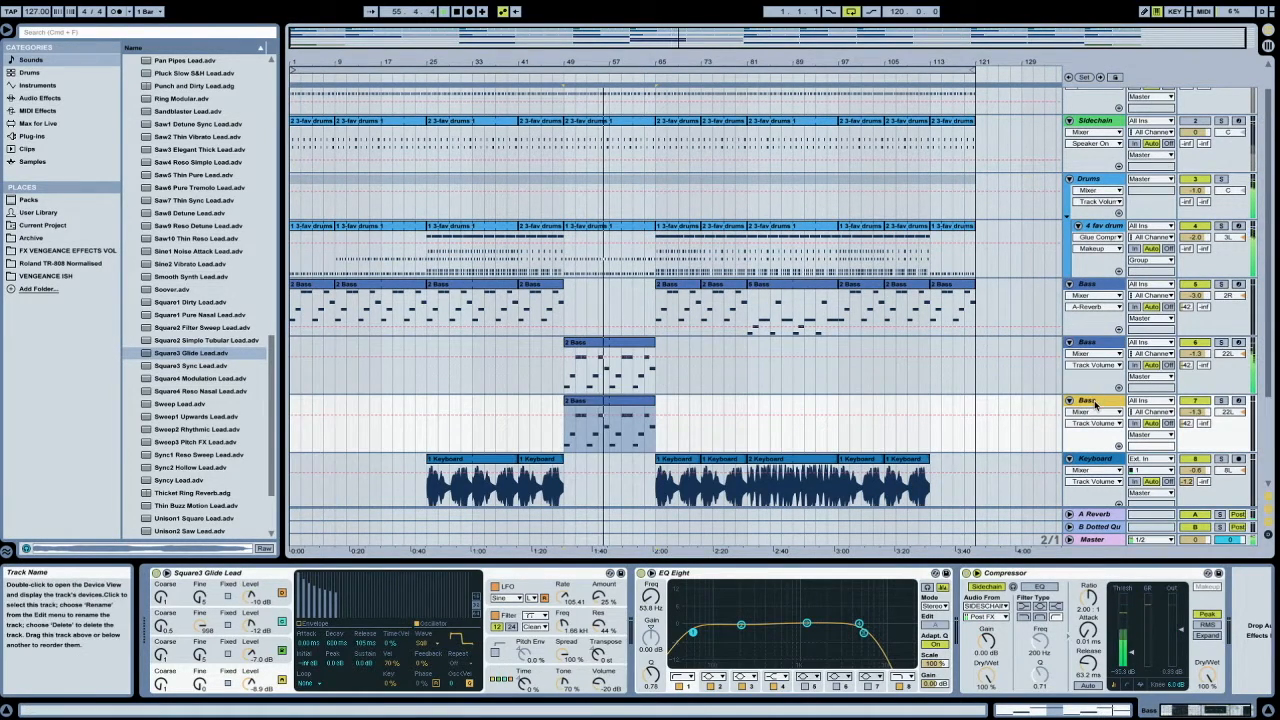
{"action": "left_click", "coordinate": [190, 418]}
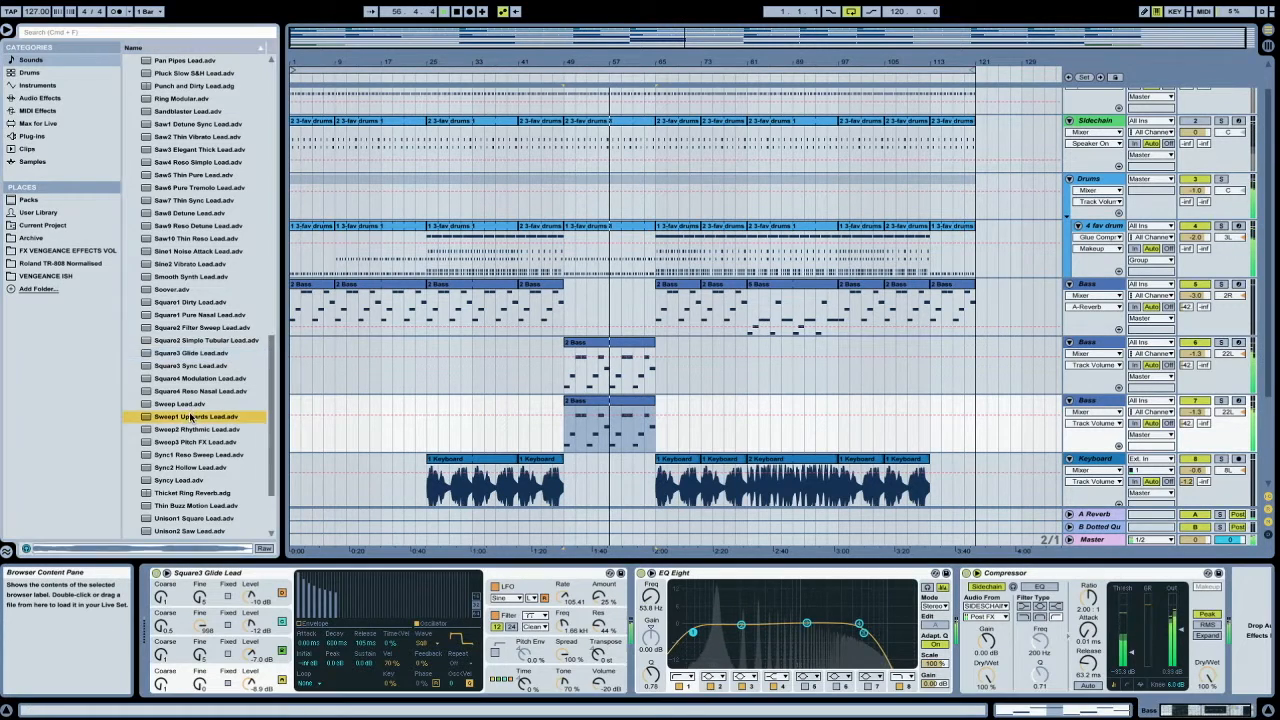
{"action": "double_click", "coordinate": [222, 418]}
Try the Sync2 Hollow Lead, Thin Buzz Motion Lead and Unison2 Saw Lead presets on the newest Bass track.
{"action": "scroll", "coordinate": [215, 420], "scroll_direction": "down", "scroll_amount": 1}
{"action": "left_click", "coordinate": [209, 429]}
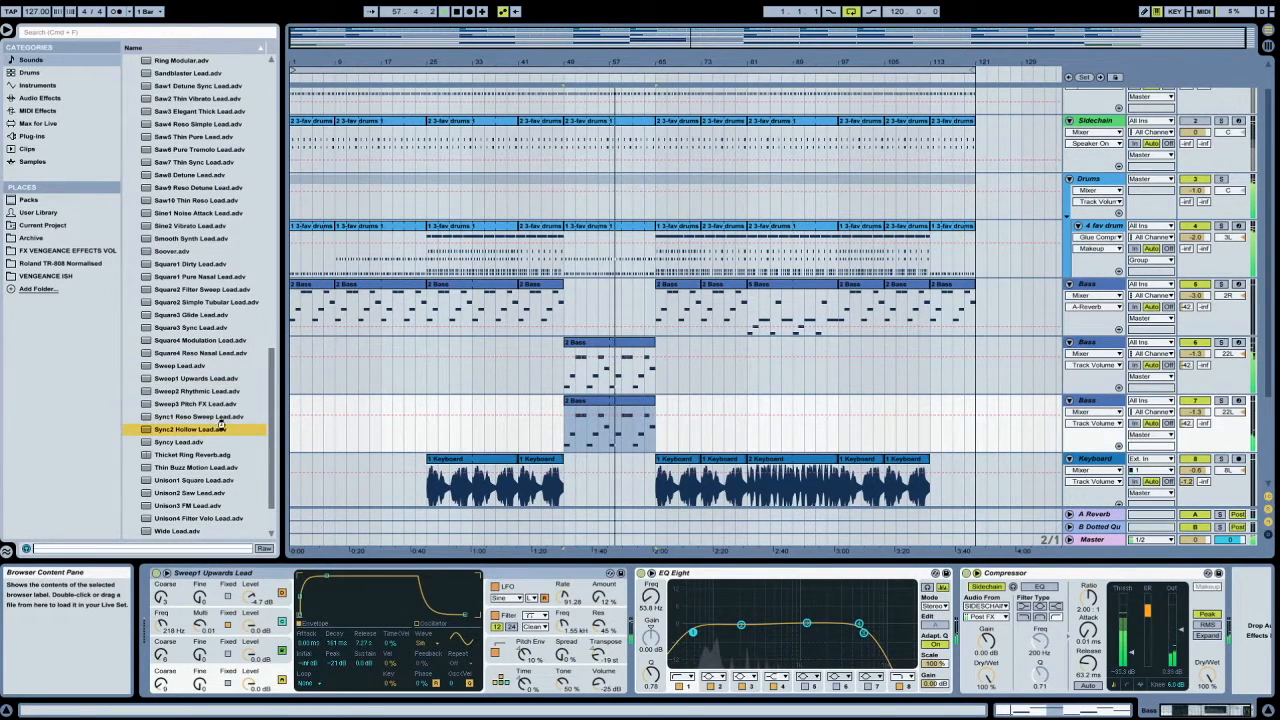
{"action": "double_click", "coordinate": [221, 428]}
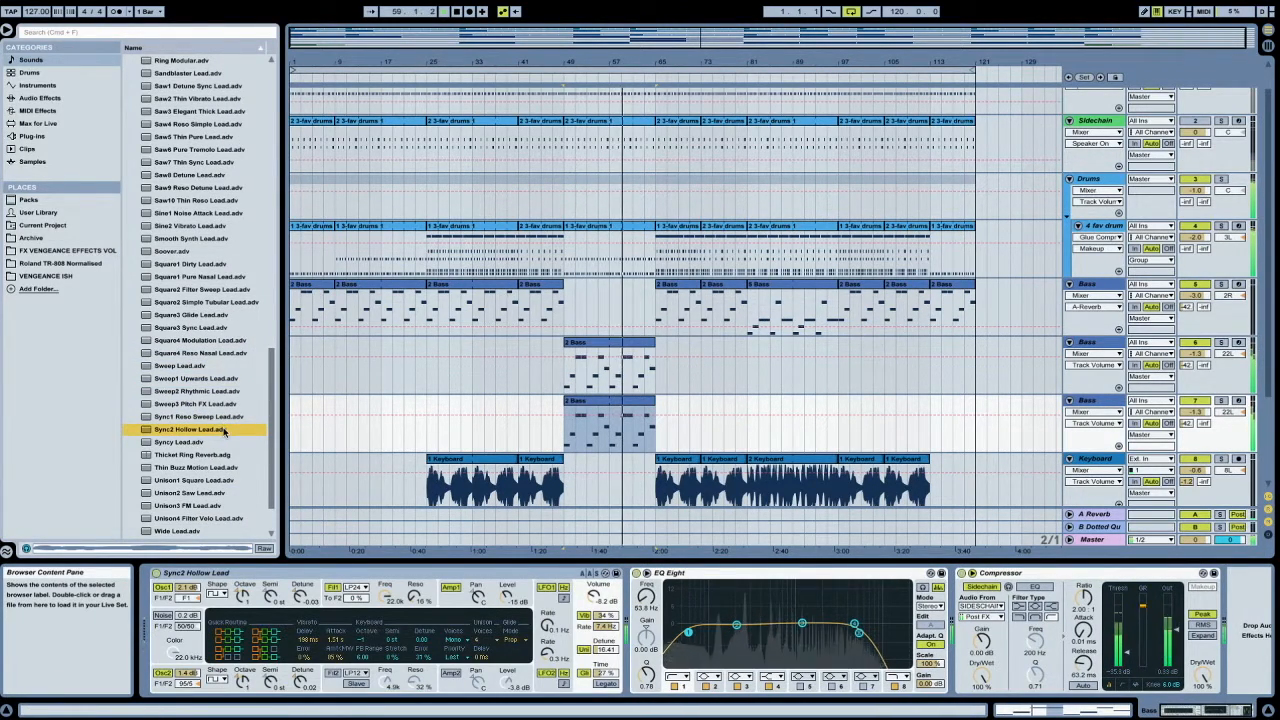
{"action": "scroll", "coordinate": [222, 430], "scroll_direction": "down", "scroll_amount": 1}
{"action": "left_click", "coordinate": [212, 442]}
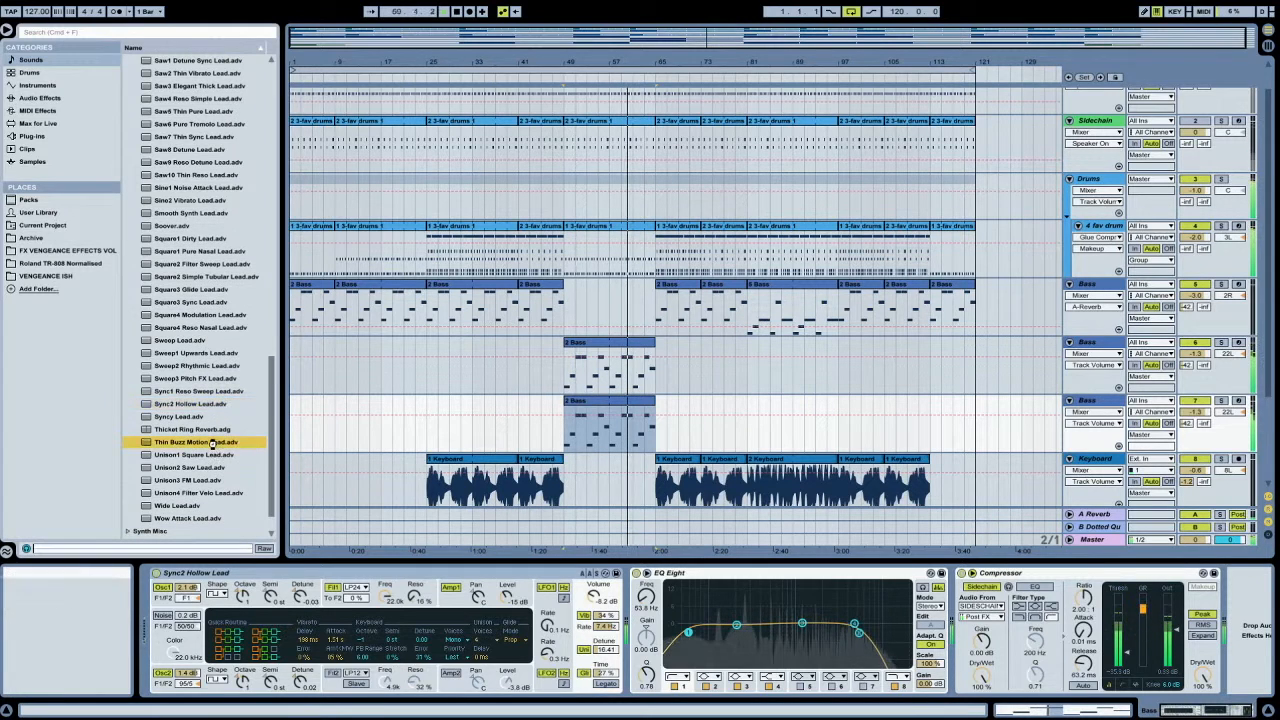
{"action": "double_click", "coordinate": [212, 442]}
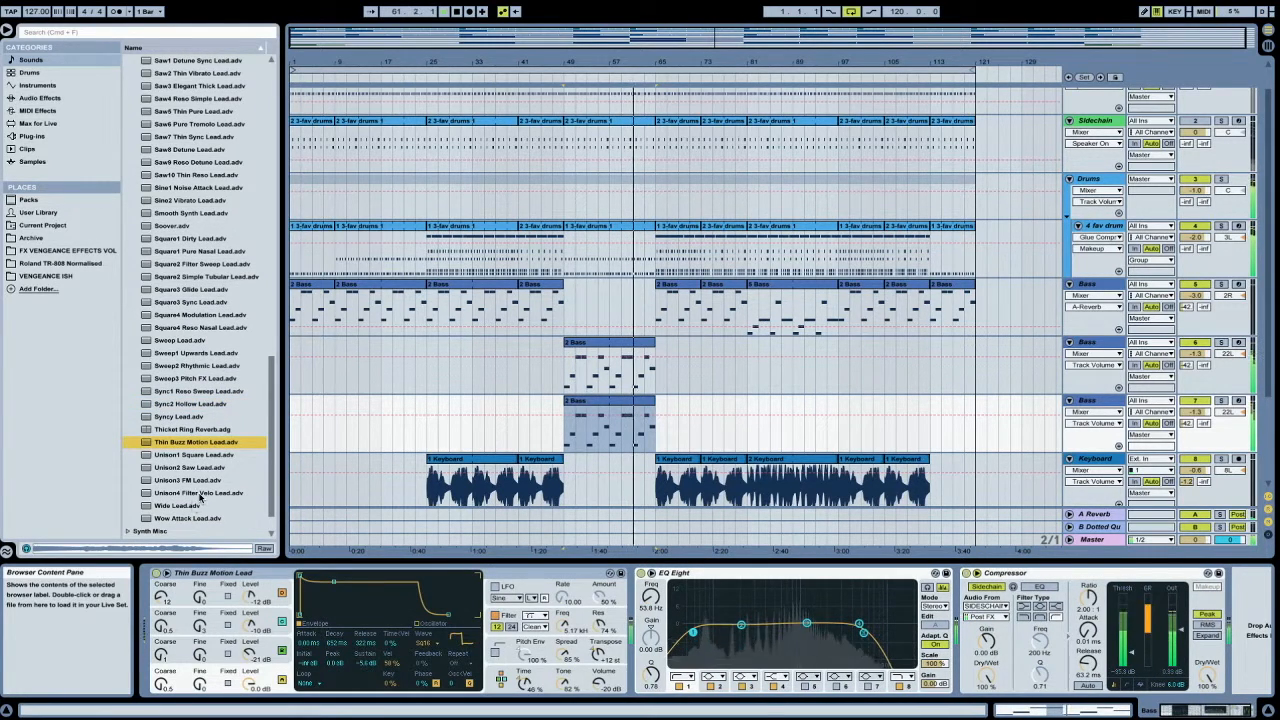
{"action": "left_click", "coordinate": [208, 467]}
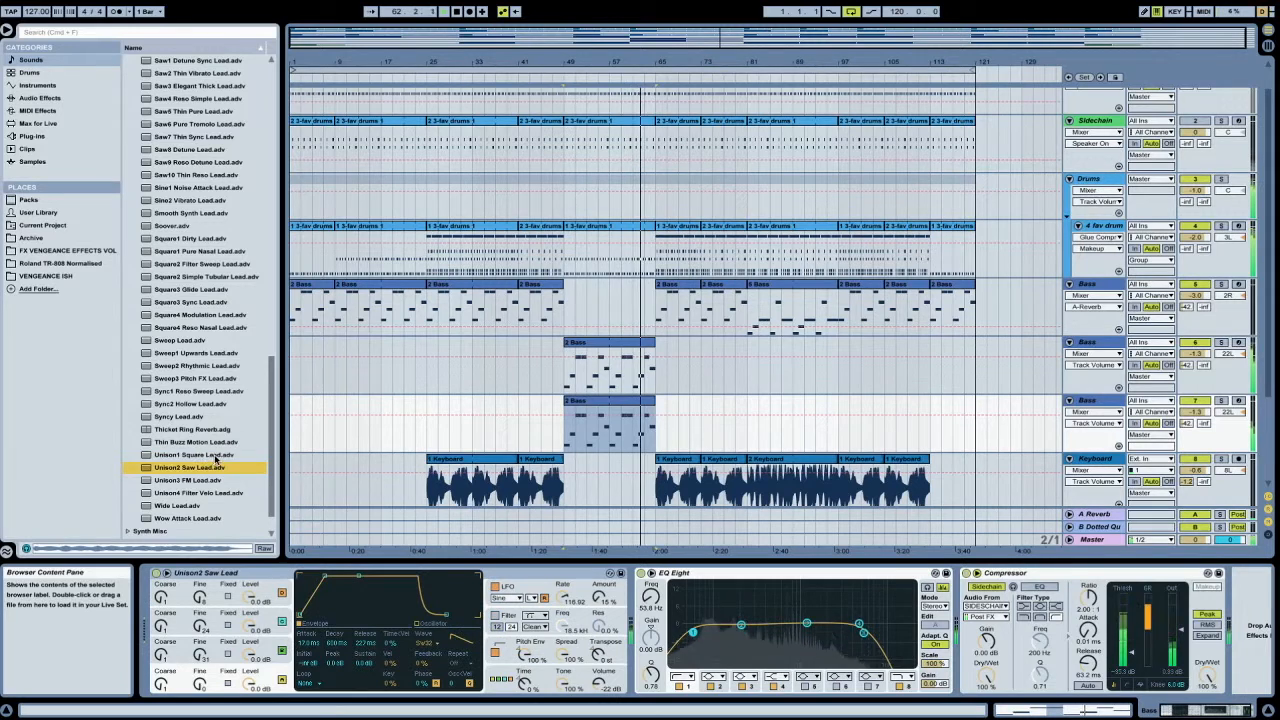
Load the Unison1 Square Lead preset on the newest Bass track and add an Arpeggiator MIDI effect to it.
{"action": "double_click", "coordinate": [210, 455]}
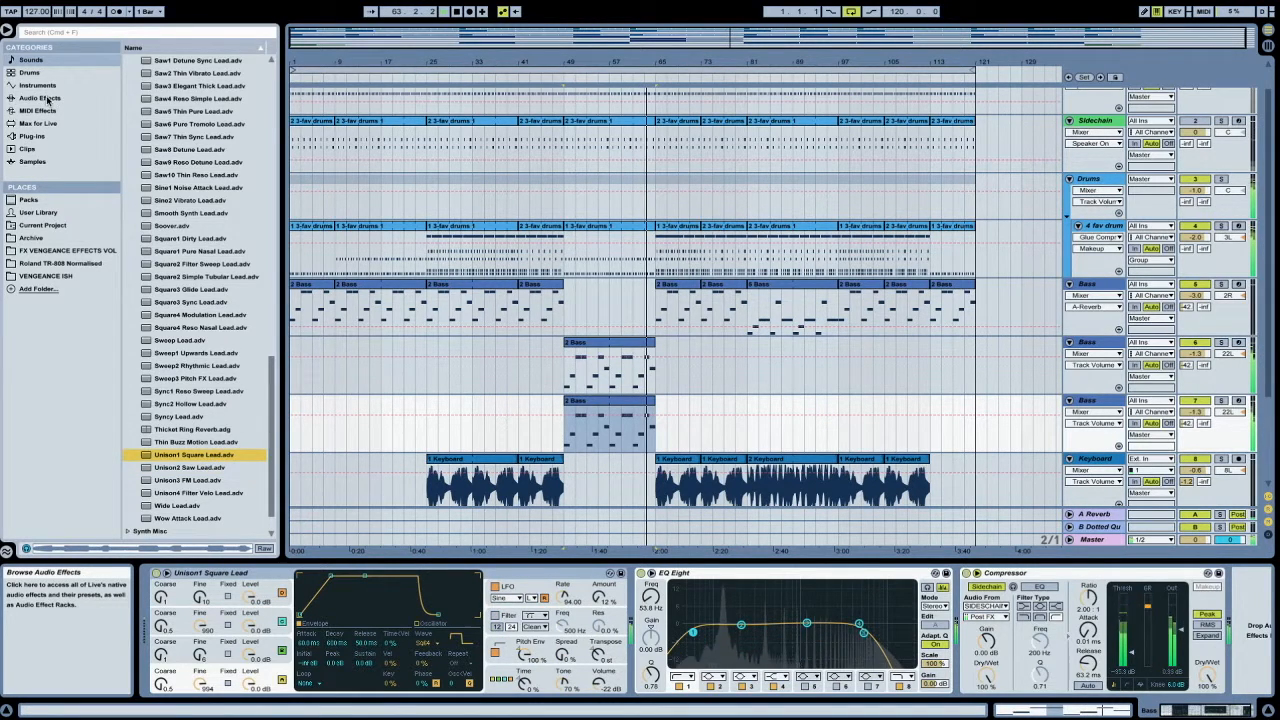
{"action": "left_click", "coordinate": [40, 110]}
{"action": "double_click", "coordinate": [165, 62]}
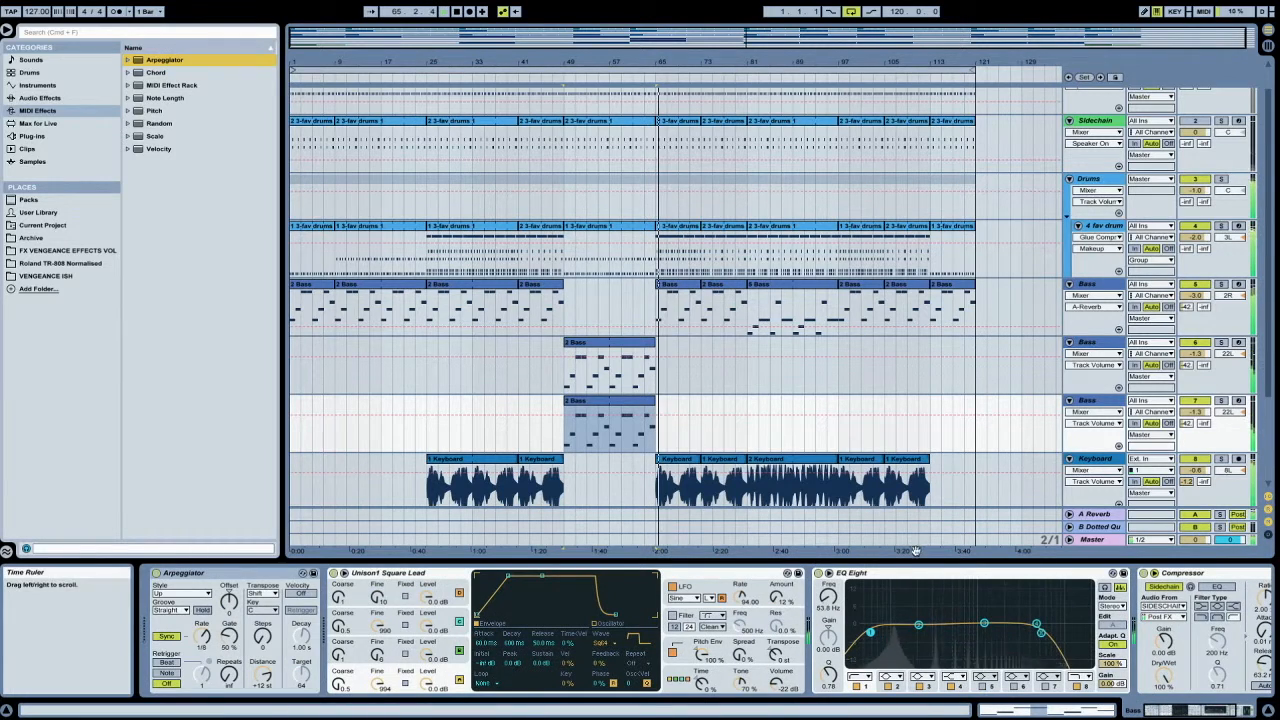
Try adjusting the synced rate of the Arpeggiator on the newest Bass track and open its style choices.
{"action": "left_click", "coordinate": [1220, 710]}
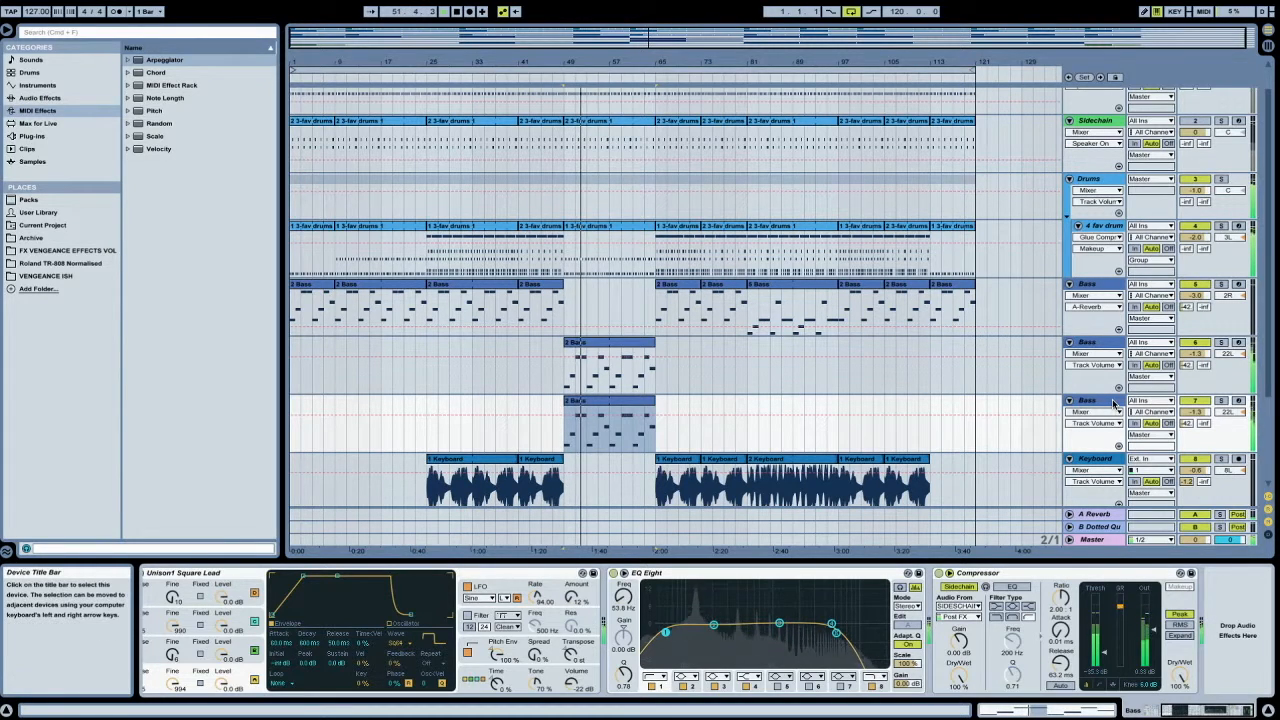
{"action": "left_click", "coordinate": [1183, 712]}
{"action": "left_click", "coordinate": [1130, 711]}
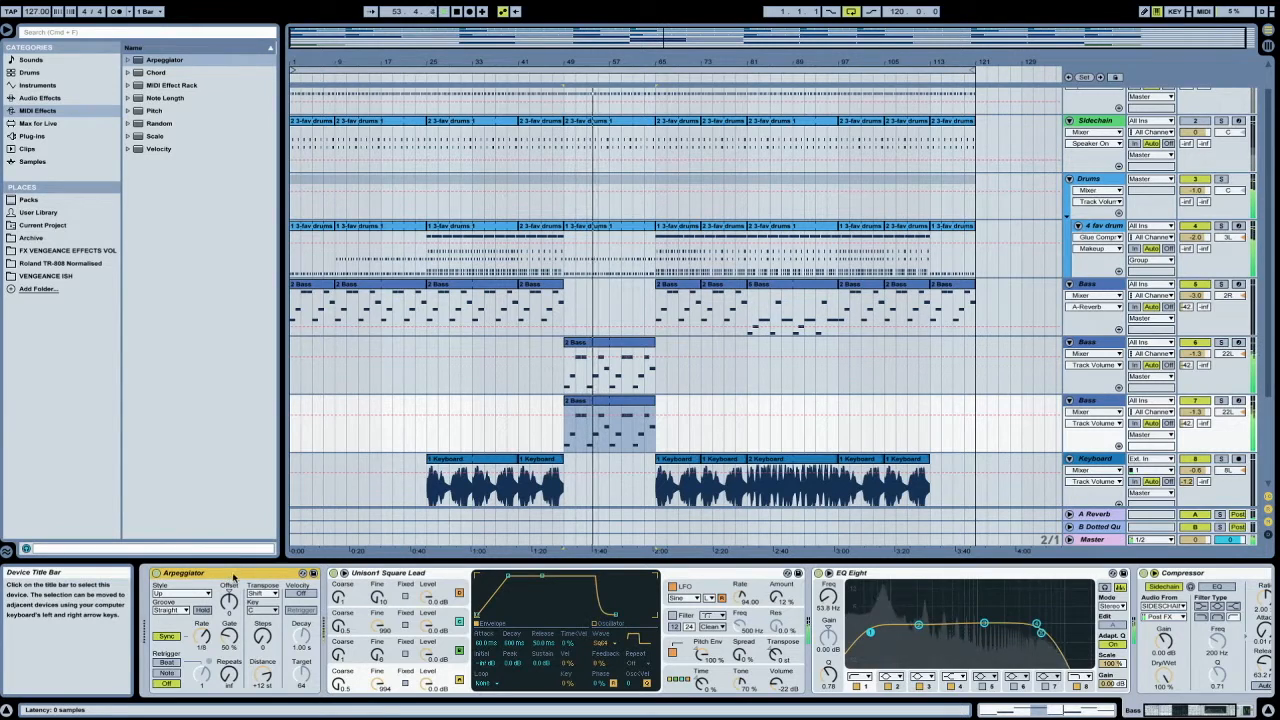
{"action": "left_click_drag", "start_coordinate": [201, 634], "coordinate": [201, 626]}
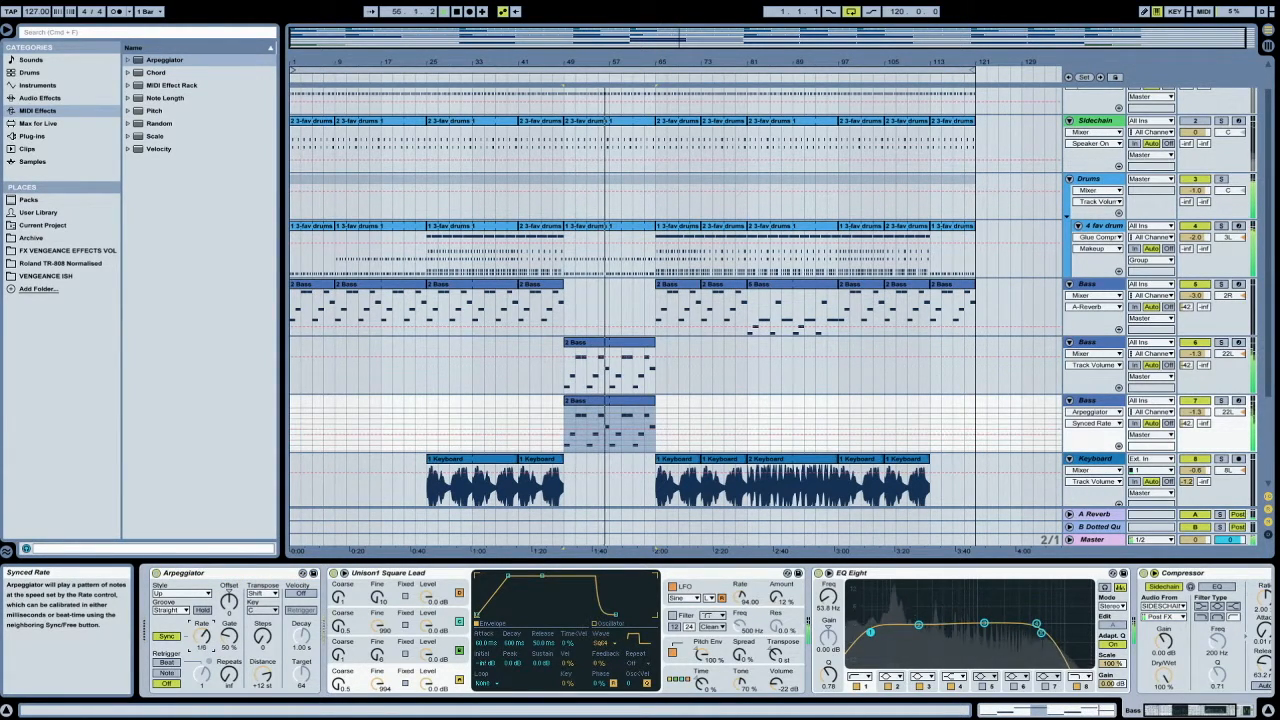
{"action": "left_click", "coordinate": [181, 593]}
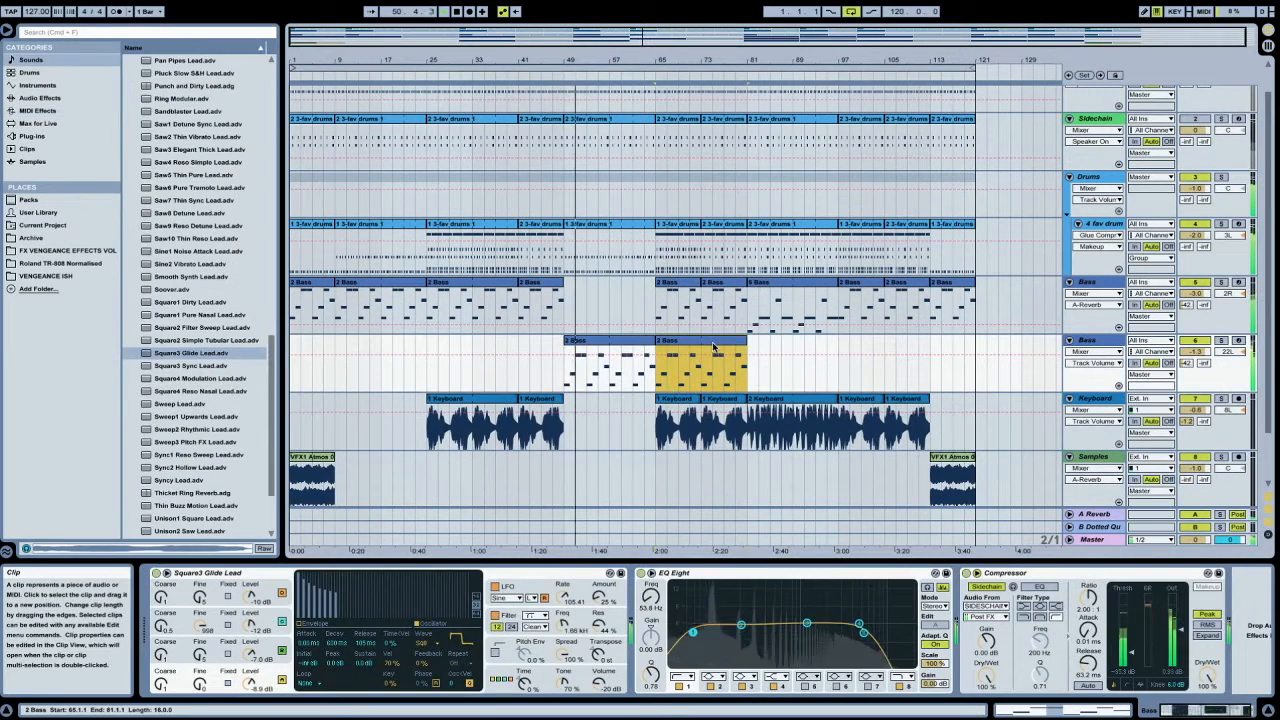
Delete the repeated Square3 Glide Lead clip at bars 65 to 81 and duplicate its Bass track.
{"action": "left_click", "coordinate": [713, 347]}
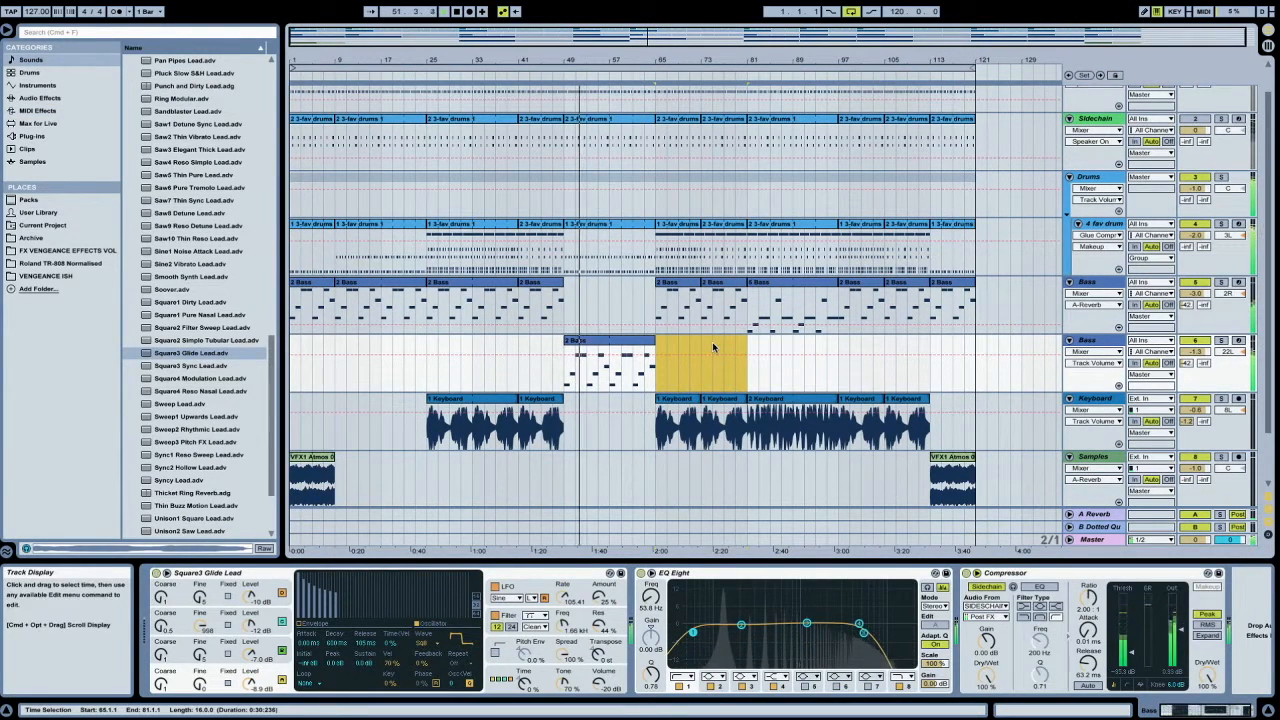
{"action": "left_click", "coordinate": [682, 401]}
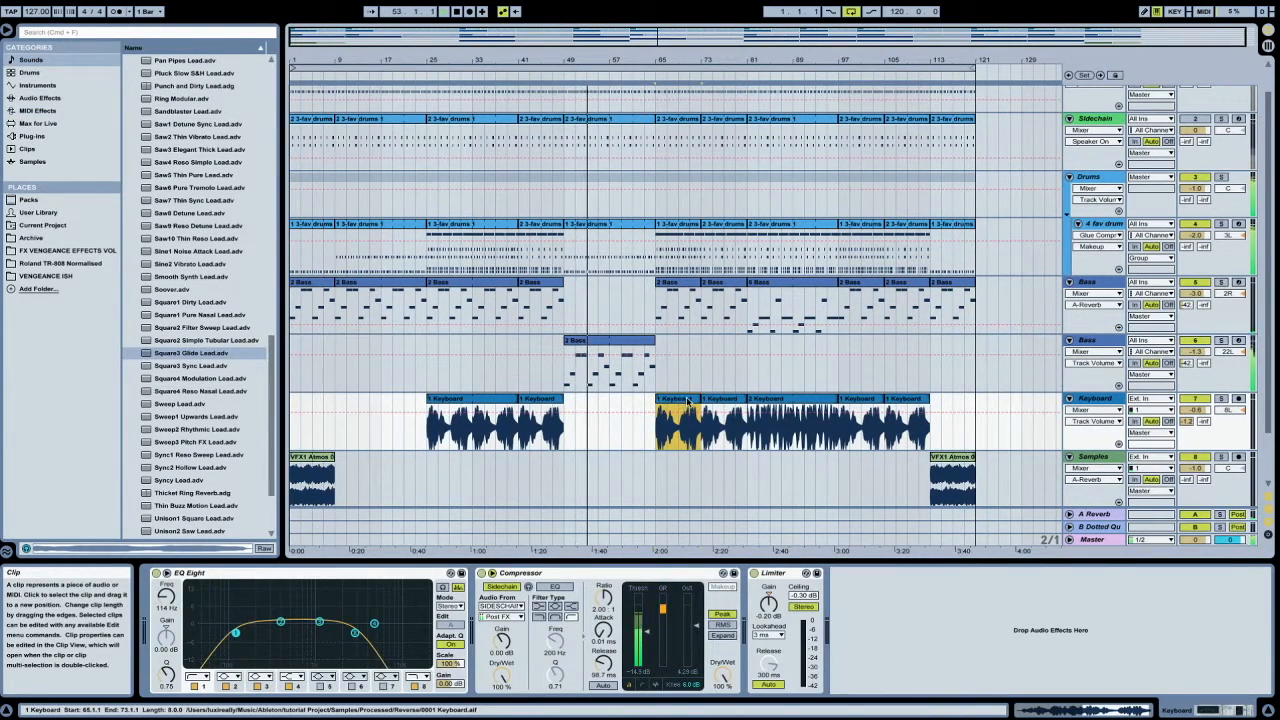
{"action": "left_click", "coordinate": [606, 341]}
{"action": "left_click", "coordinate": [1112, 342]}
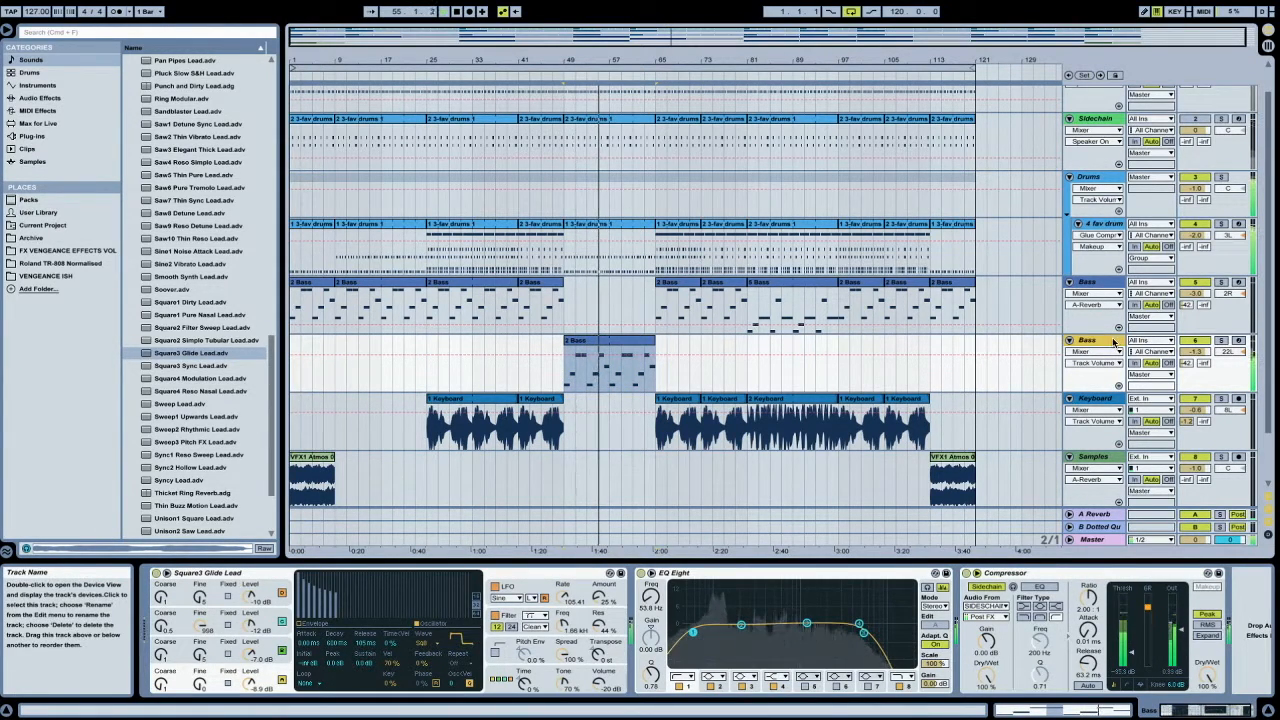
{"action": "key", "text": "ctrl+d"}
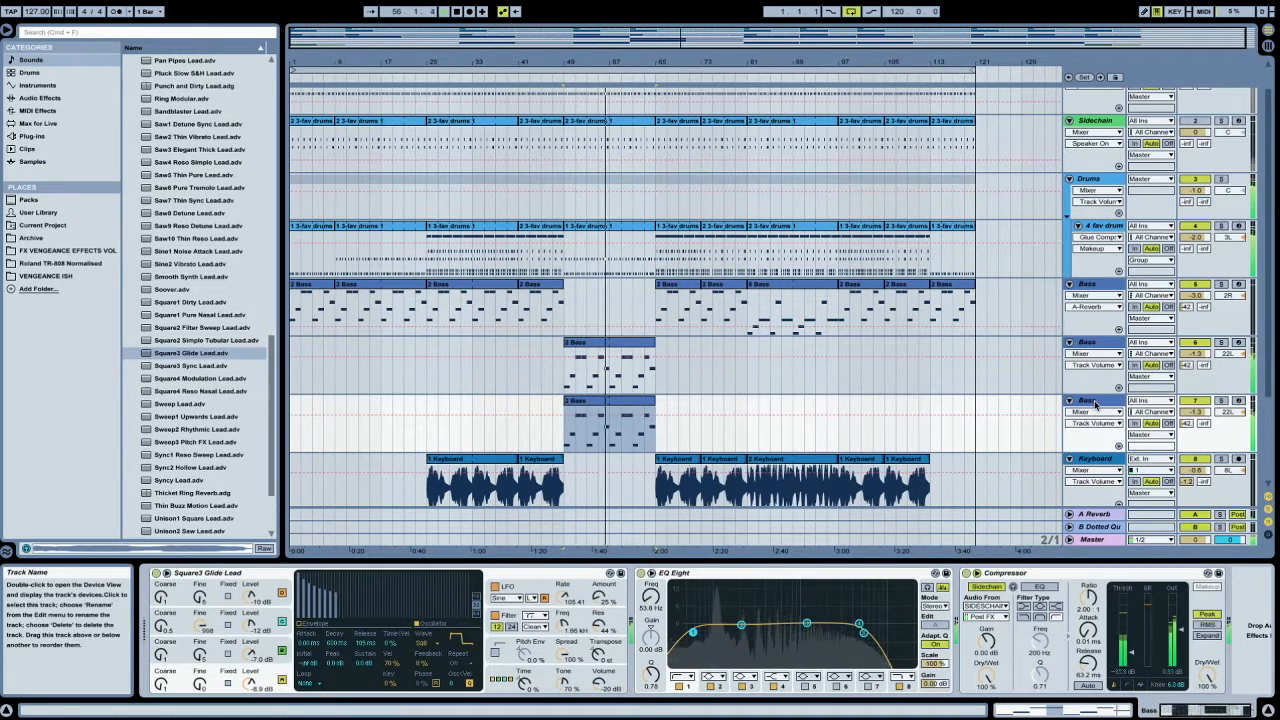
Load the Unison1 Square Lead preset on the duplicated Bass track and place an Arpeggiator MIDI effect before it.
{"action": "left_click", "coordinate": [190, 417]}
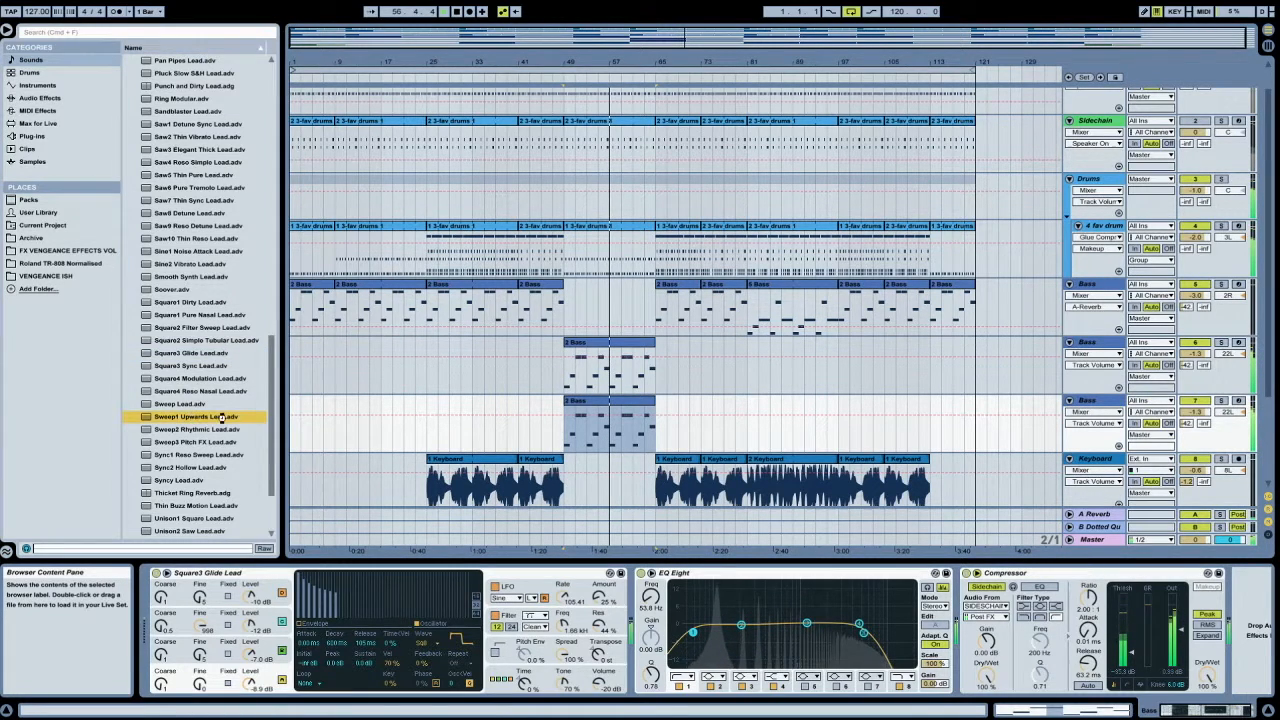
{"action": "scroll", "coordinate": [195, 417], "scroll_direction": "down", "scroll_amount": 1}
{"action": "double_click", "coordinate": [222, 429]}
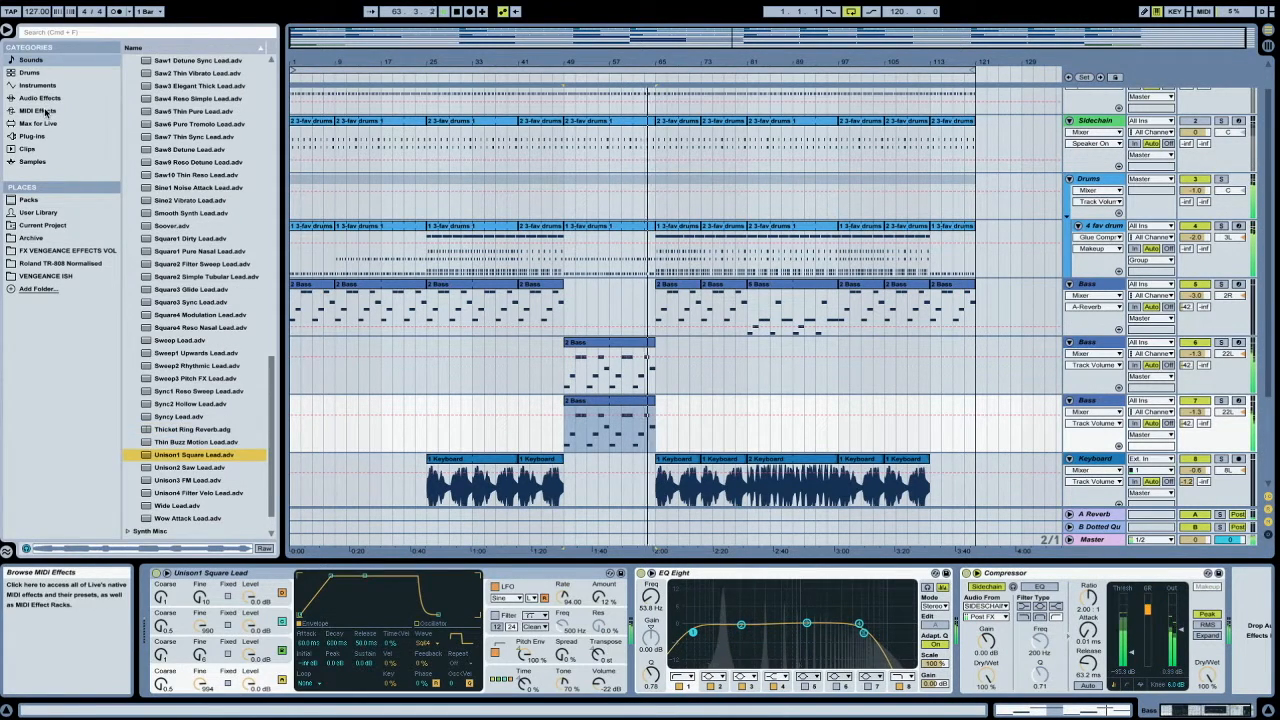
{"action": "left_click", "coordinate": [56, 111]}
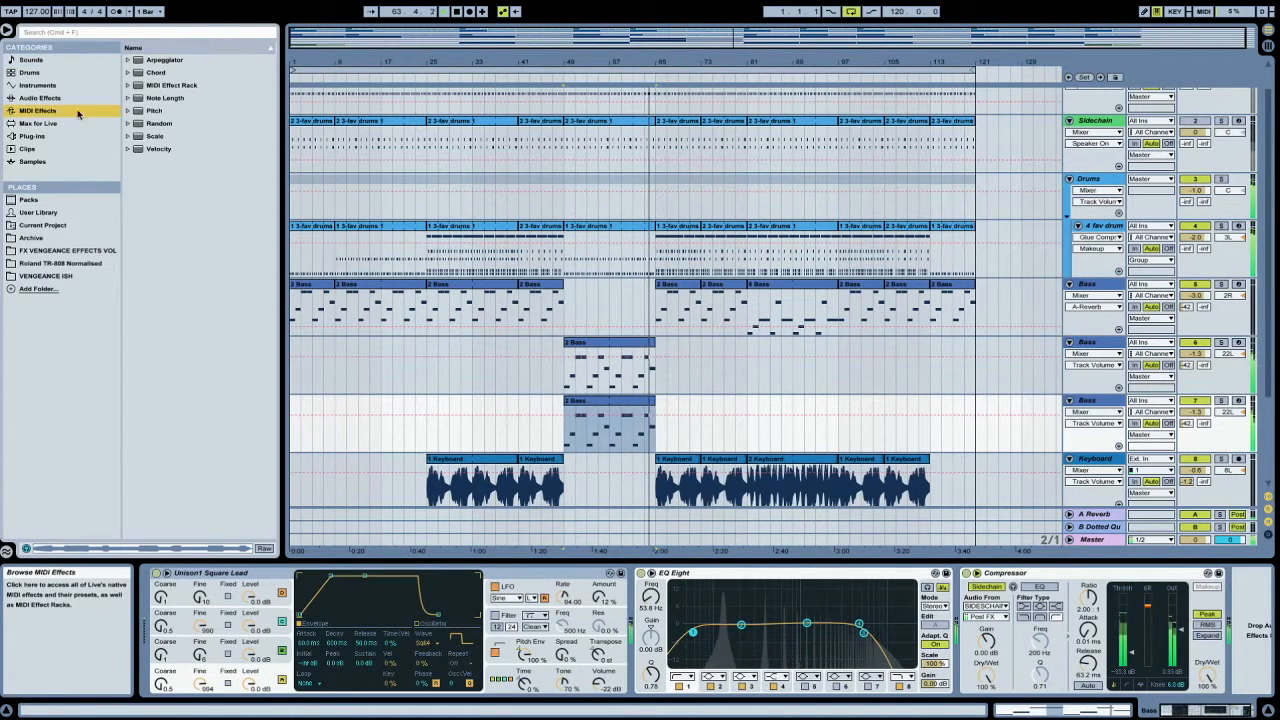
{"action": "left_click", "coordinate": [162, 61]}
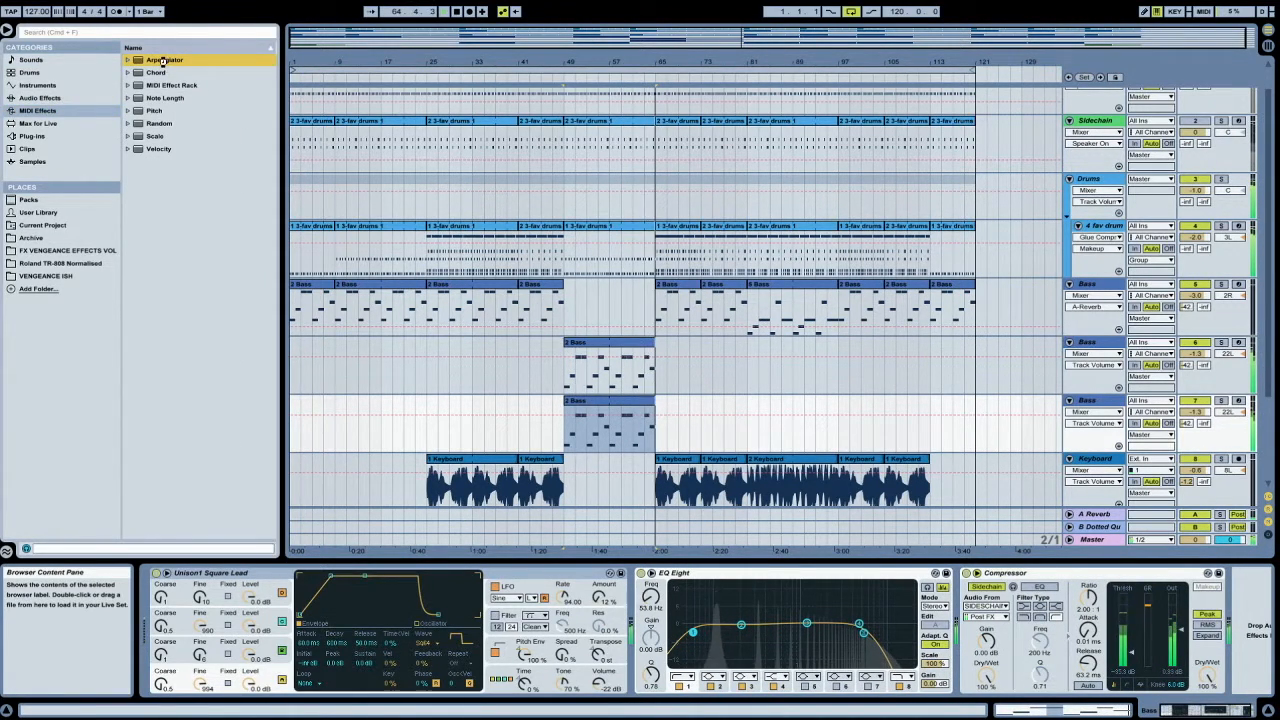
{"action": "double_click", "coordinate": [162, 61]}
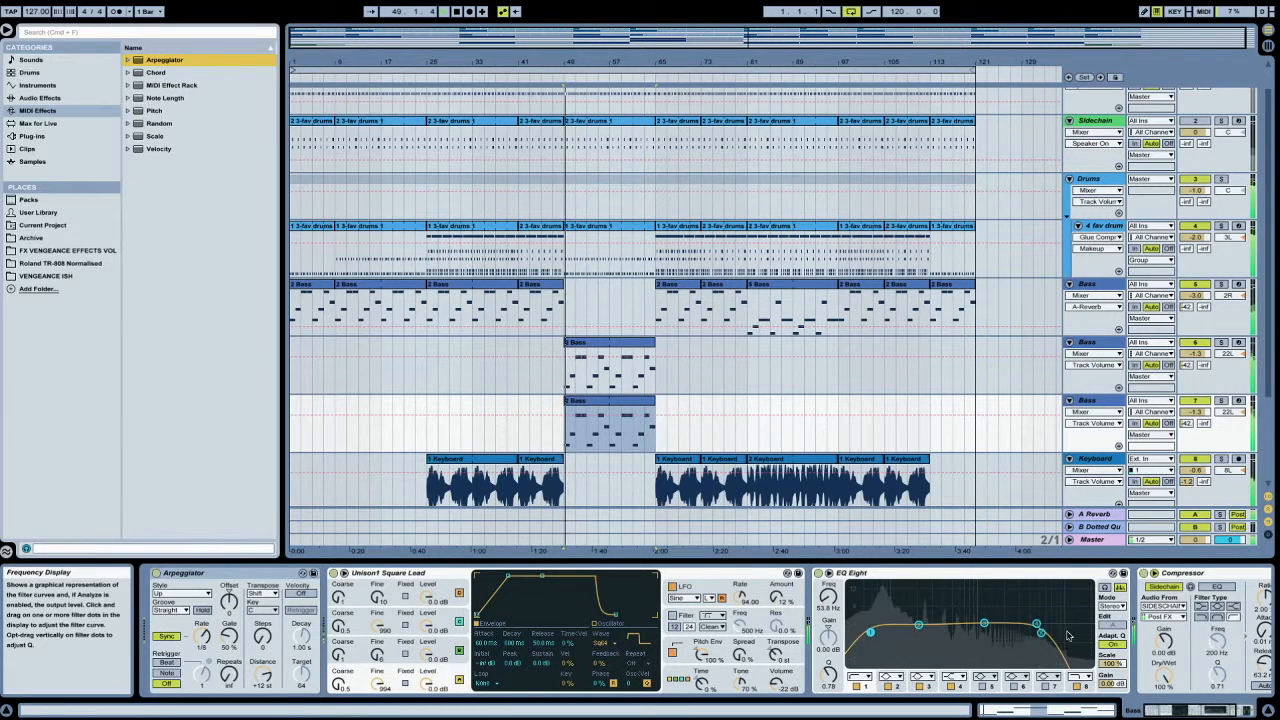
Set the Arpeggiator on the duplicated Bass track to a 1/16 rate with the Up & Down style.
{"action": "left_click", "coordinate": [1234, 710]}
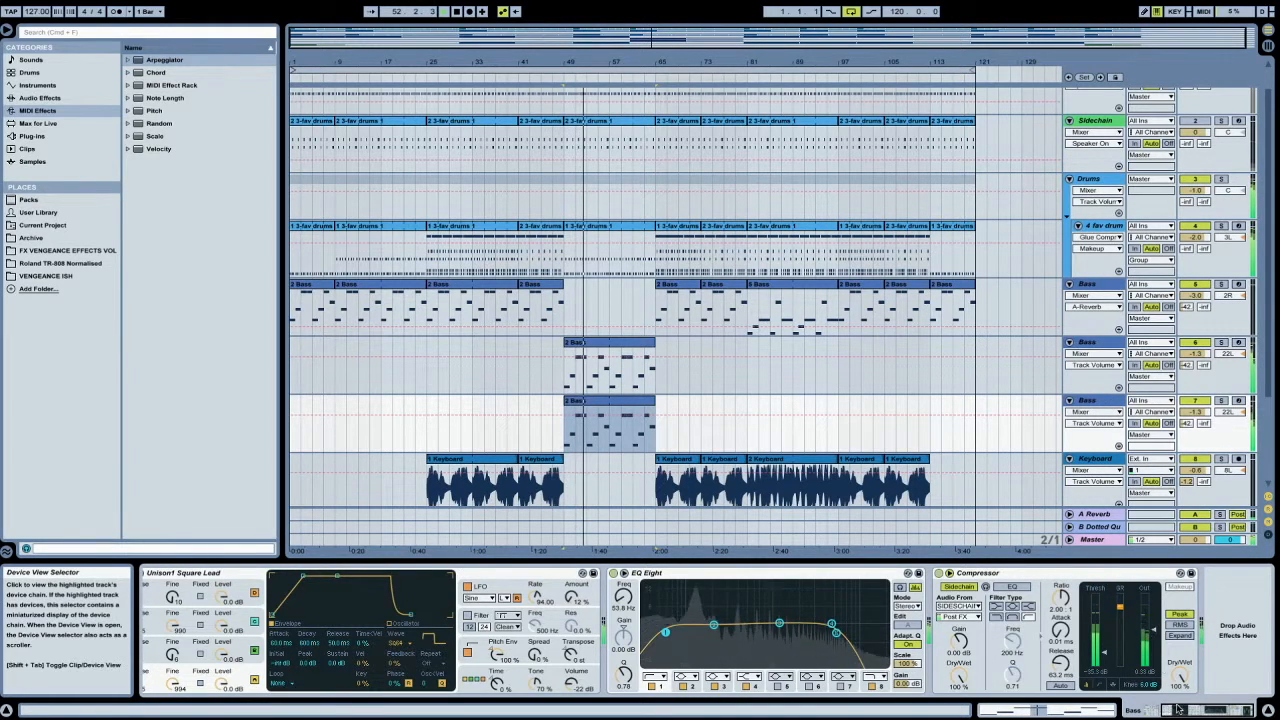
{"action": "left_click", "coordinate": [1128, 710]}
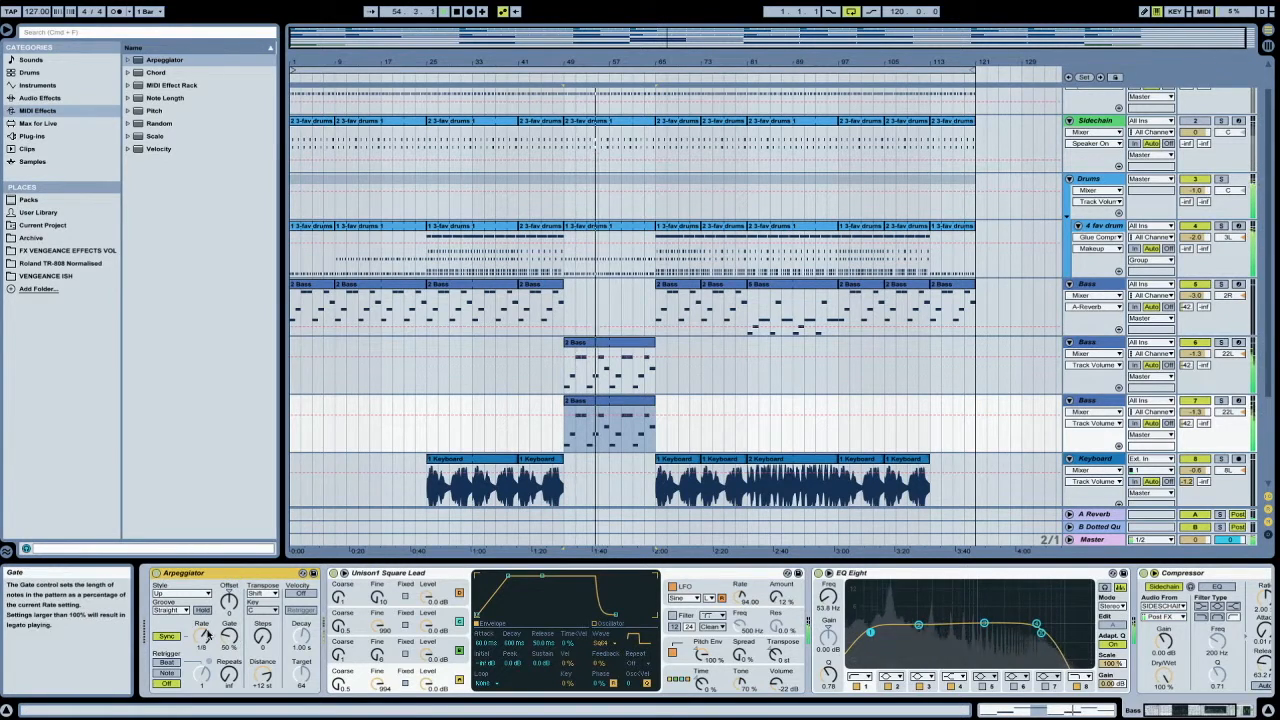
{"action": "left_click_drag", "start_coordinate": [202, 636], "coordinate": [202, 626]}
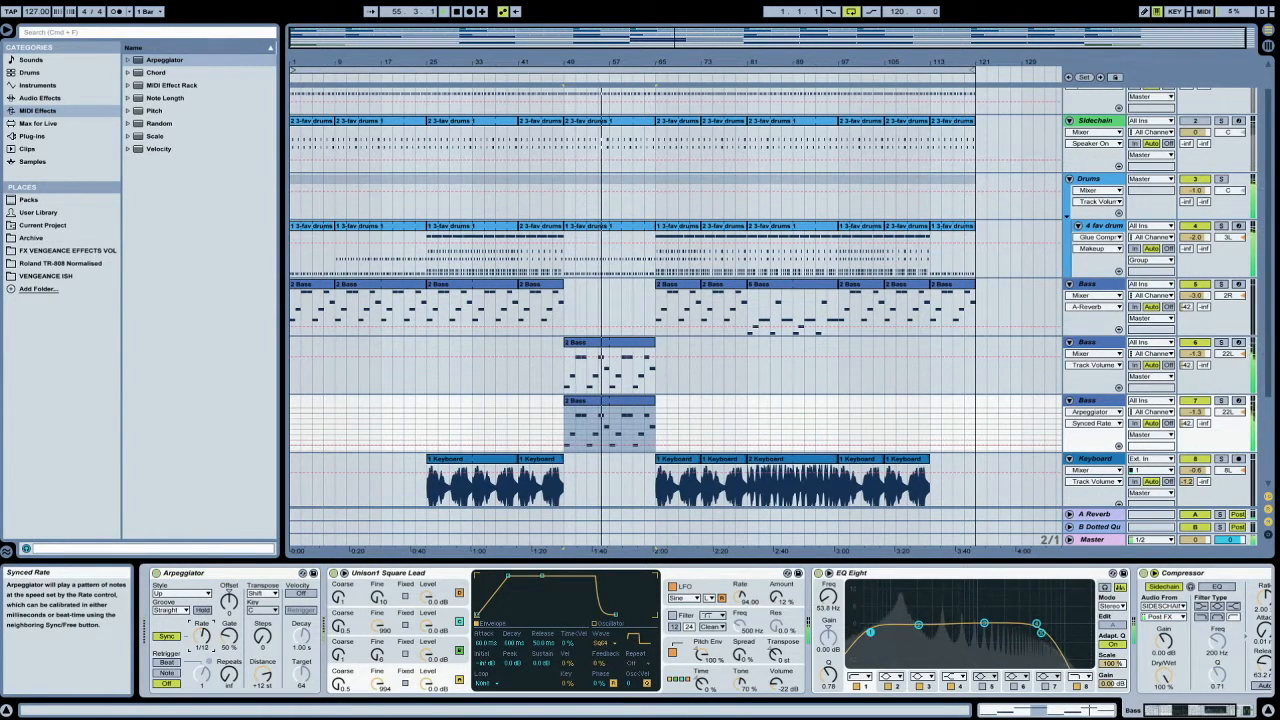
{"action": "left_click", "coordinate": [181, 593]}
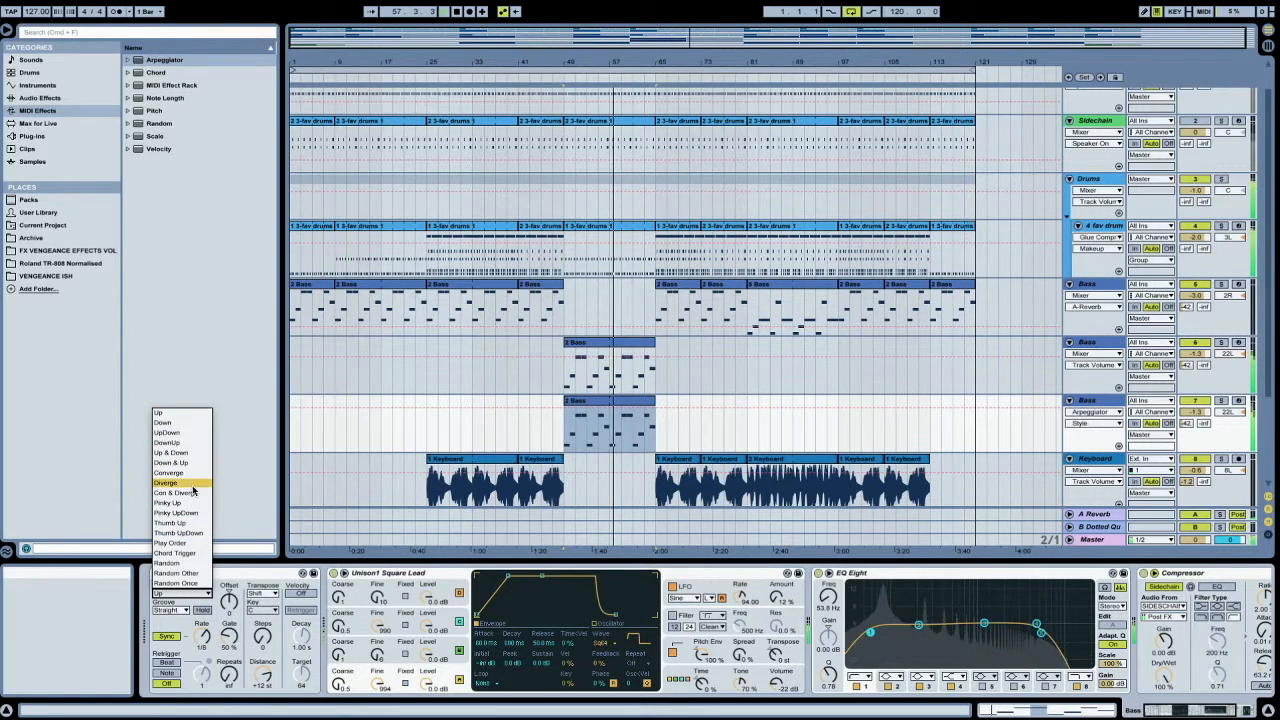
{"action": "left_click", "coordinate": [166, 453]}
{"action": "left_click", "coordinate": [228, 600]}
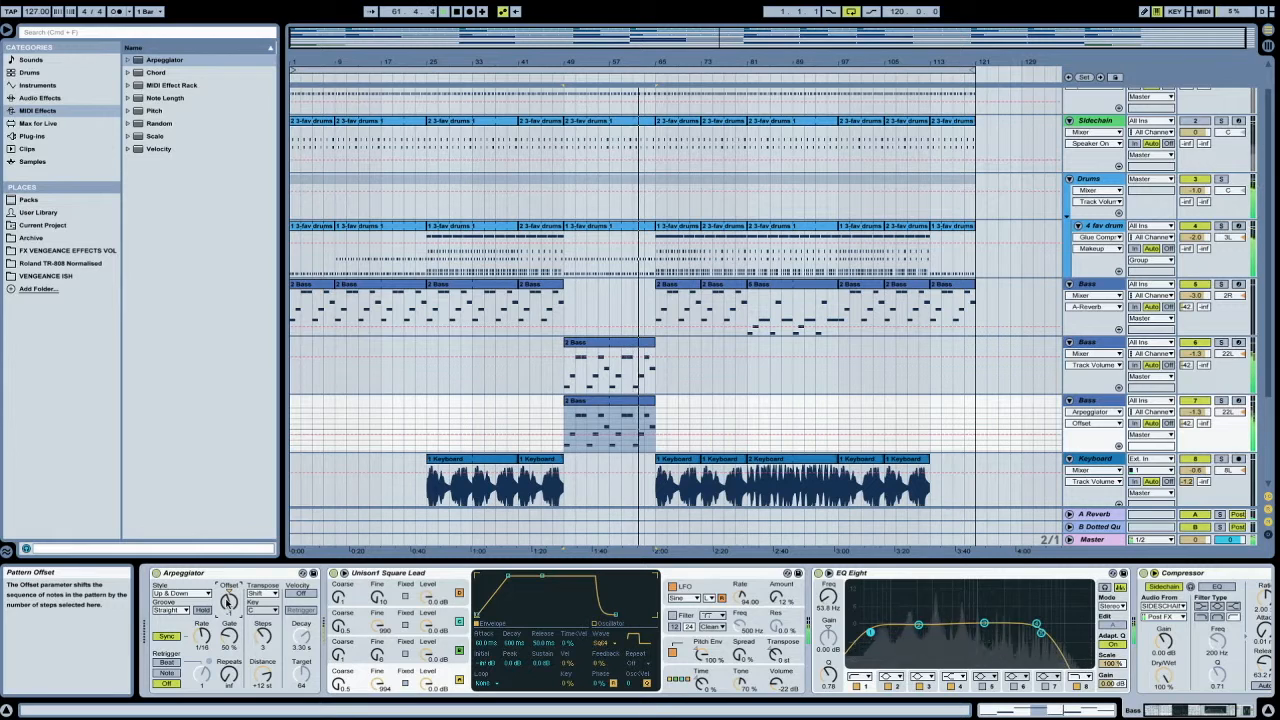
Try the Con & Diverge style on the Arpeggiator, switch it to DownUp, and select the arpeggiated clip at bars 49 to 65.
{"action": "left_click", "coordinate": [182, 593]}
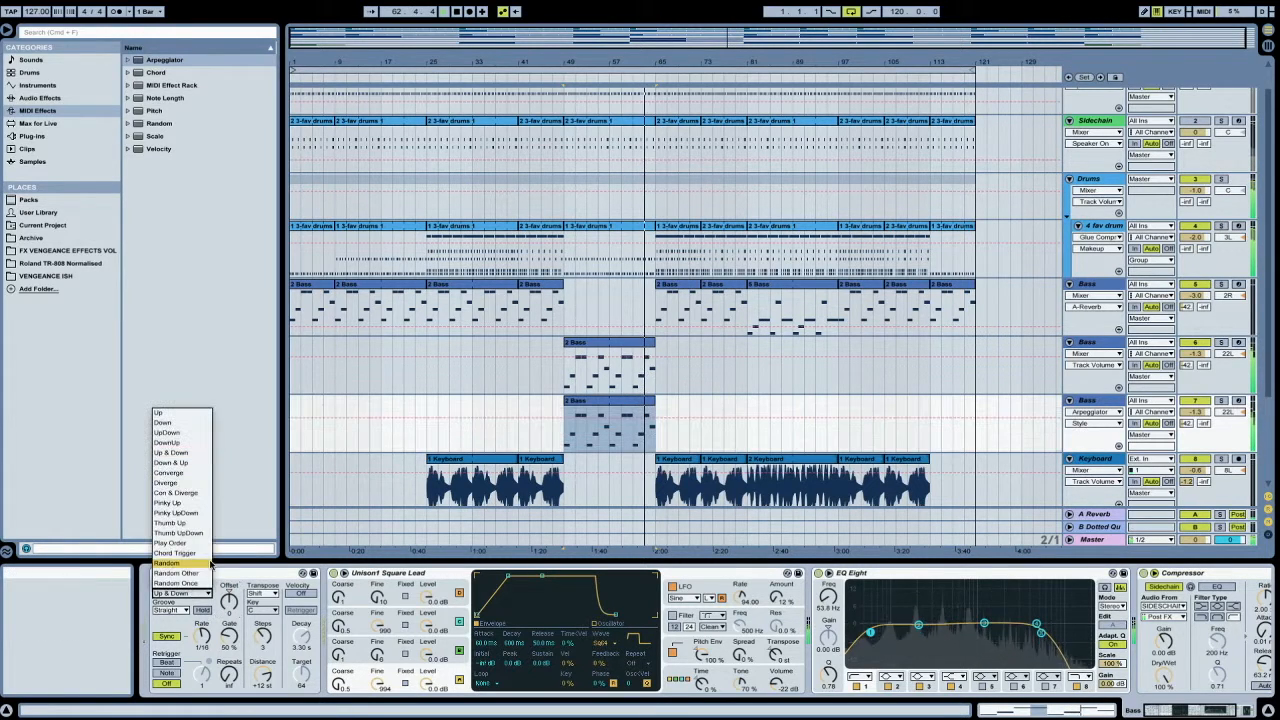
{"action": "left_click", "coordinate": [188, 493]}
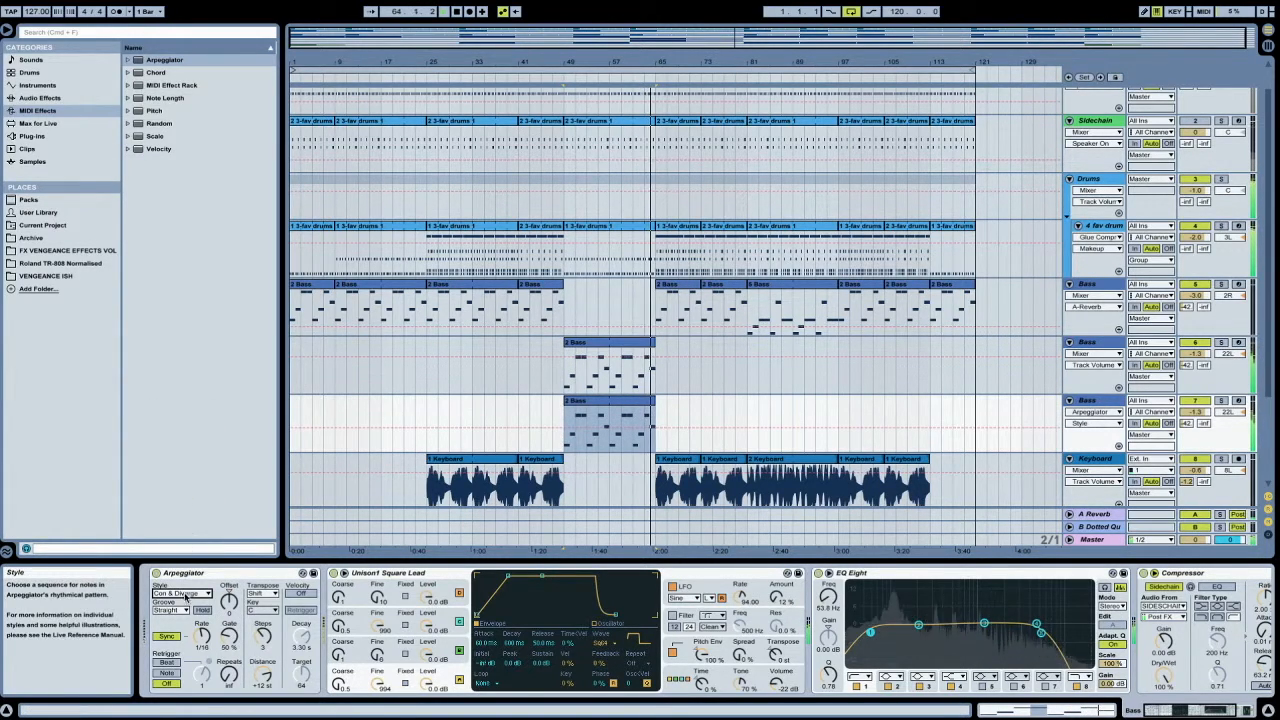
{"action": "left_click", "coordinate": [189, 594]}
{"action": "left_click", "coordinate": [167, 442]}
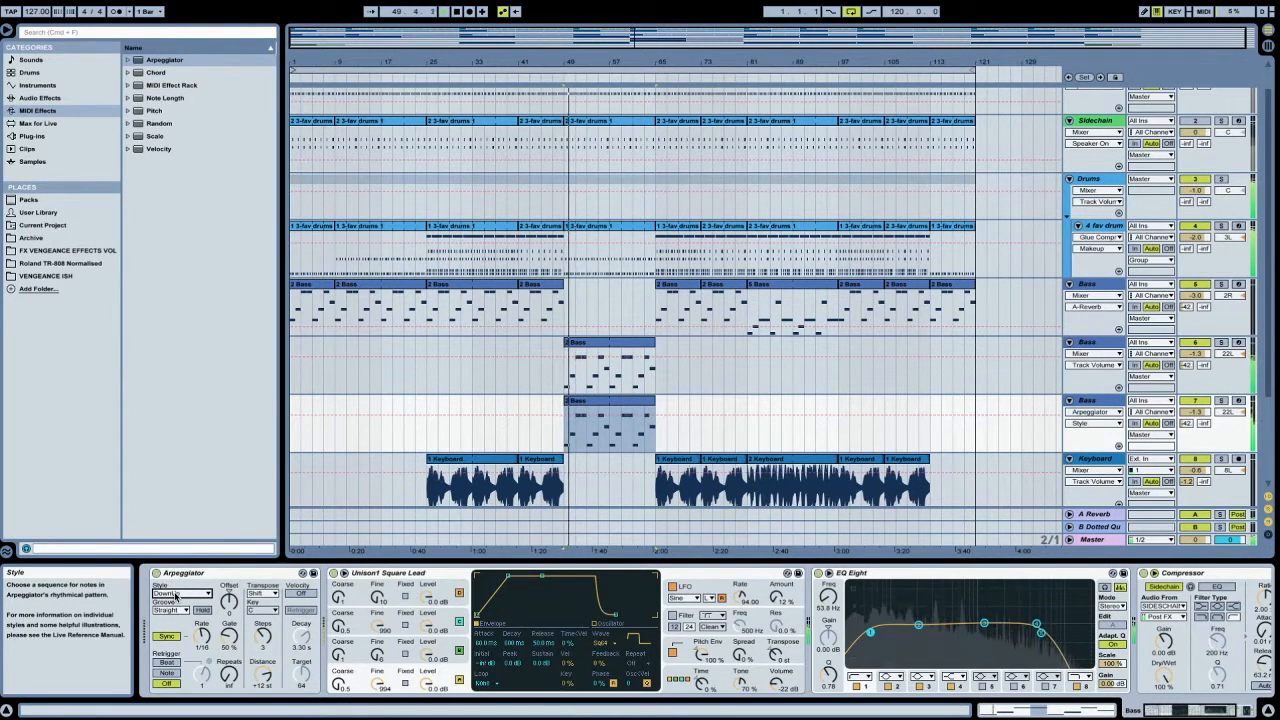
{"action": "left_click", "coordinate": [622, 410]}
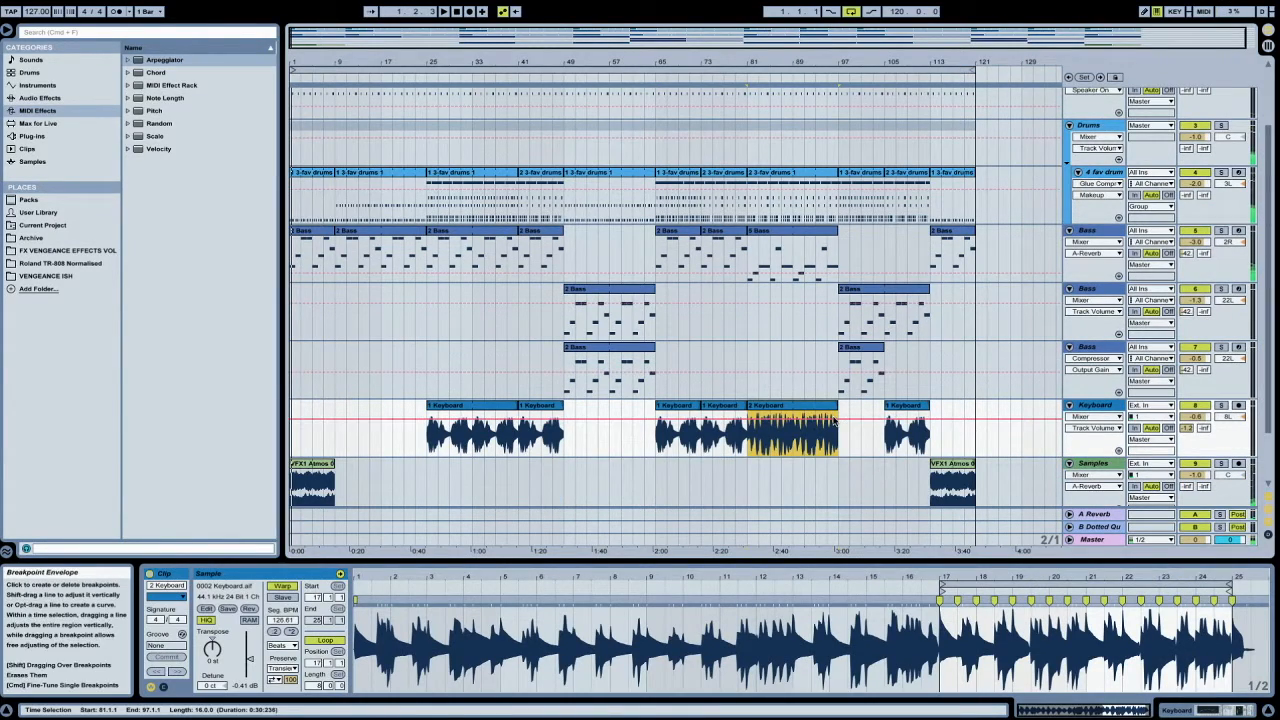
Lower the gain of the five Keyboard clips between bars 25 and 97 to about -4.2 to -3.1 dB, and select the clip at bar 105.
{"action": "left_click", "coordinate": [778, 409]}
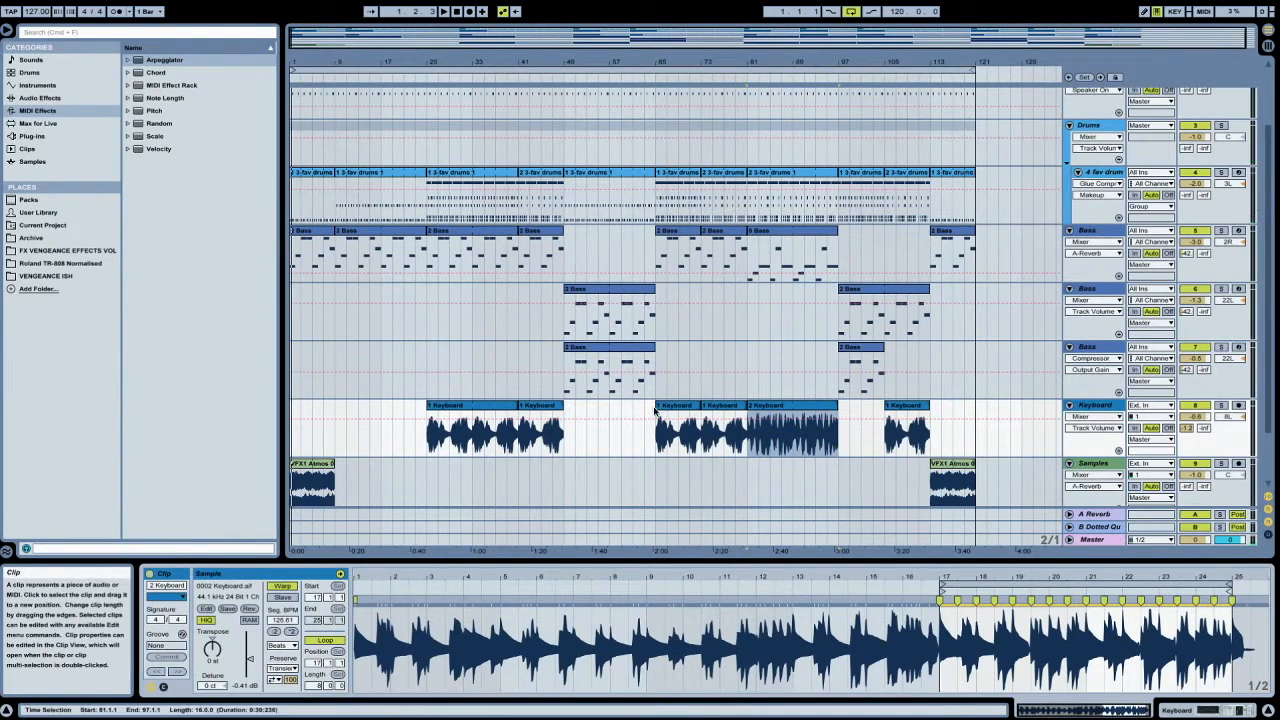
{"action": "left_click", "coordinate": [852, 444]}
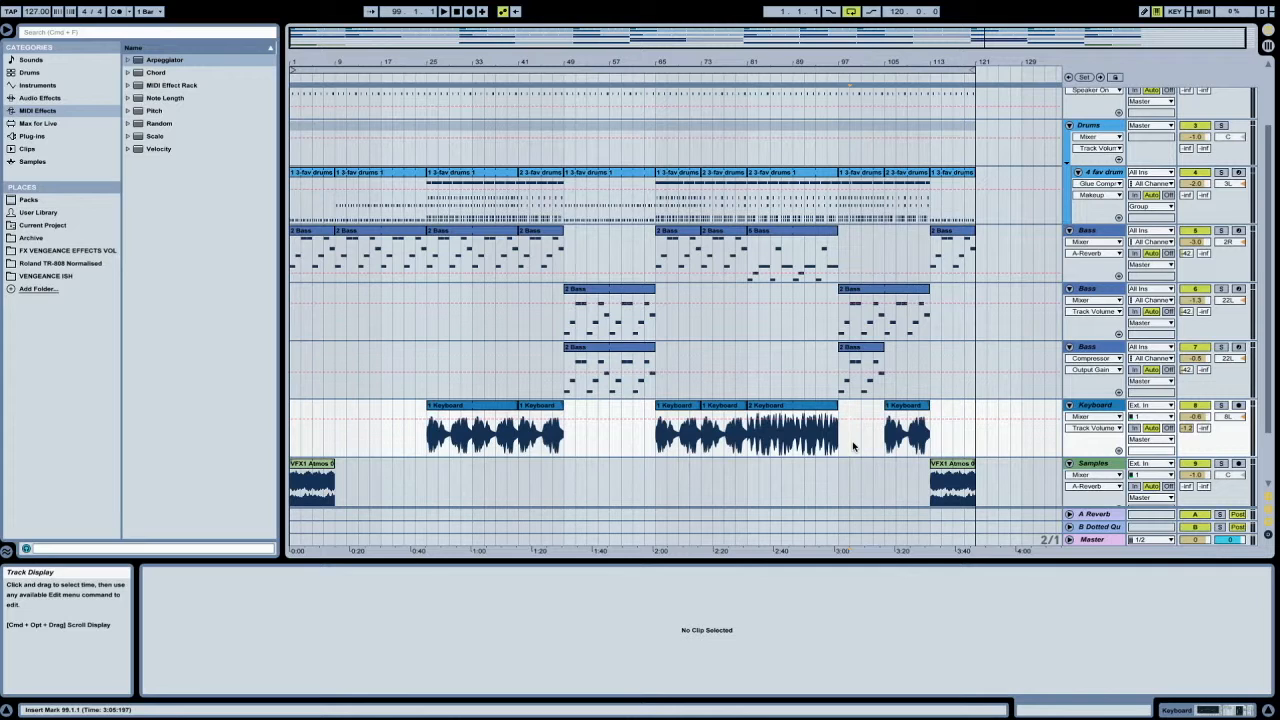
{"action": "left_click_drag", "start_coordinate": [845, 445], "coordinate": [418, 430]}
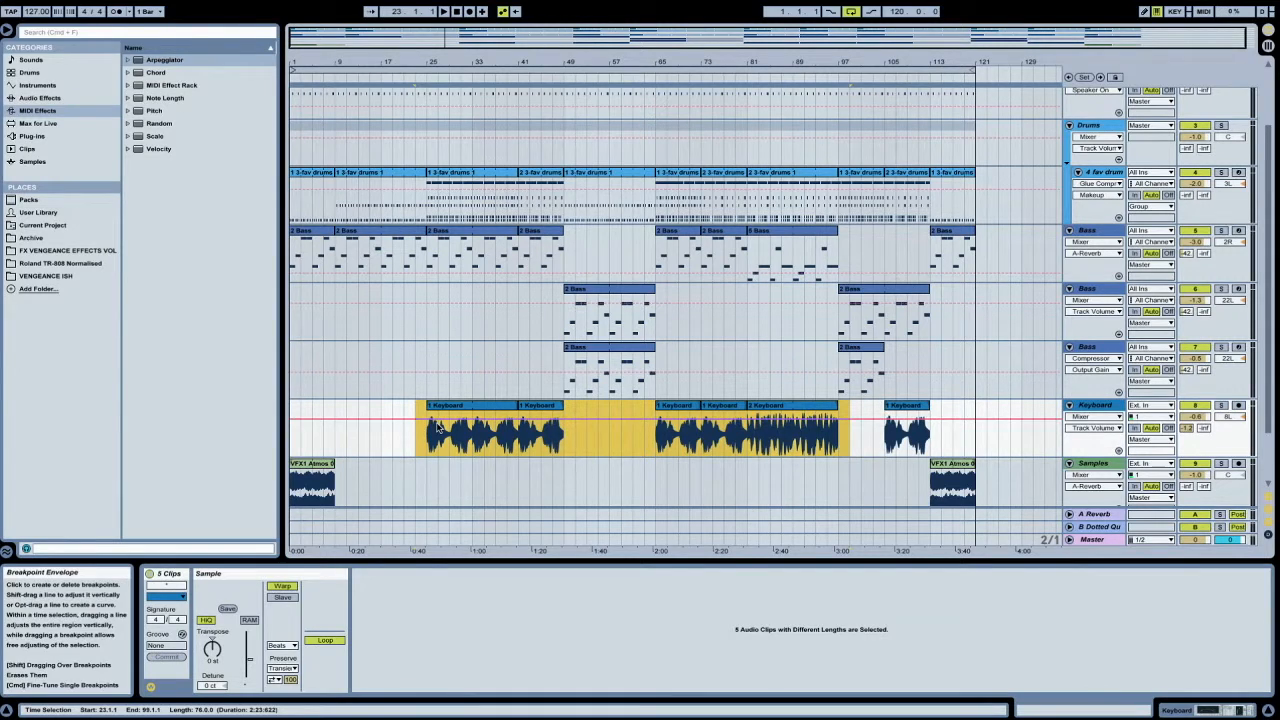
{"action": "mouse_move", "coordinate": [251, 663]}
{"action": "left_mouse_down"}
{"action": "mouse_move", "coordinate": [251, 712]}
{"action": "mouse_move", "coordinate": [251, 688]}
{"action": "left_mouse_up"}
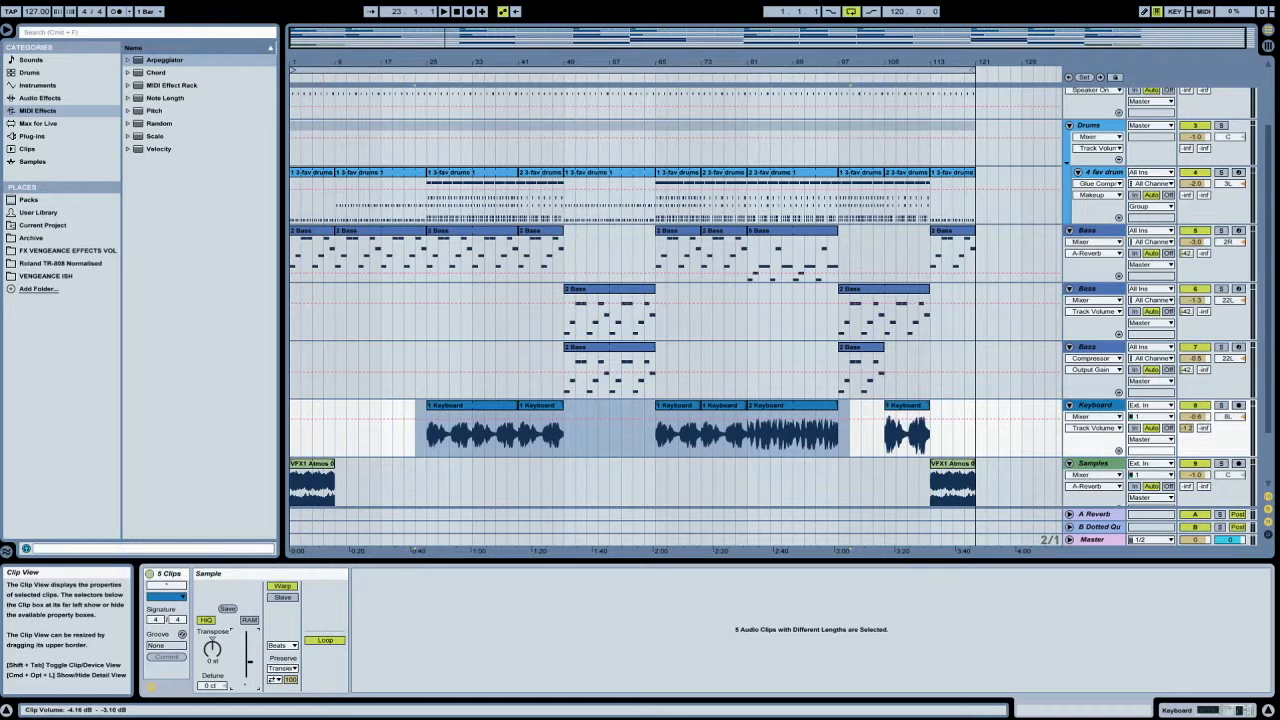
{"action": "left_click_drag", "start_coordinate": [251, 687], "coordinate": [251, 683]}
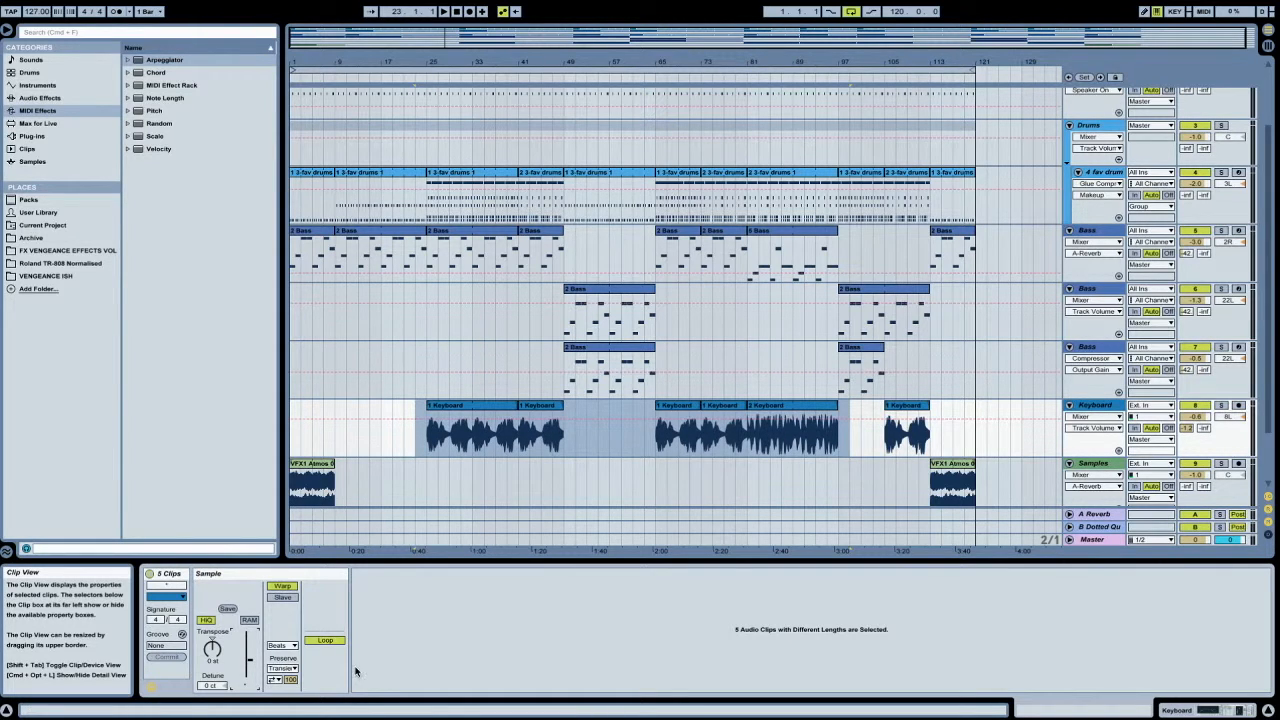
{"action": "left_click", "coordinate": [905, 428]}
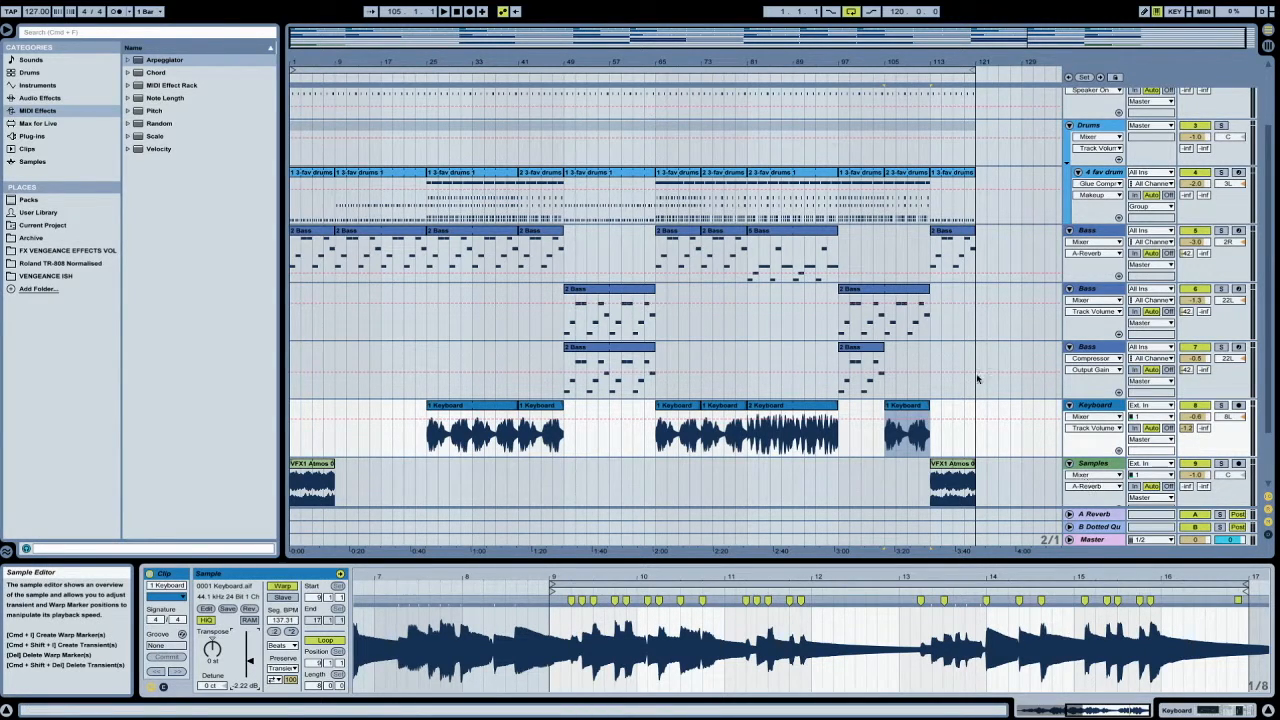
Place the insert marker at the song's end, bar 121, and fold the Bass, Keyboard, Samples and Drums tracks into a compact overview.
{"action": "scroll", "coordinate": [638, 398], "scroll_direction": "down", "scroll_amount": 3}
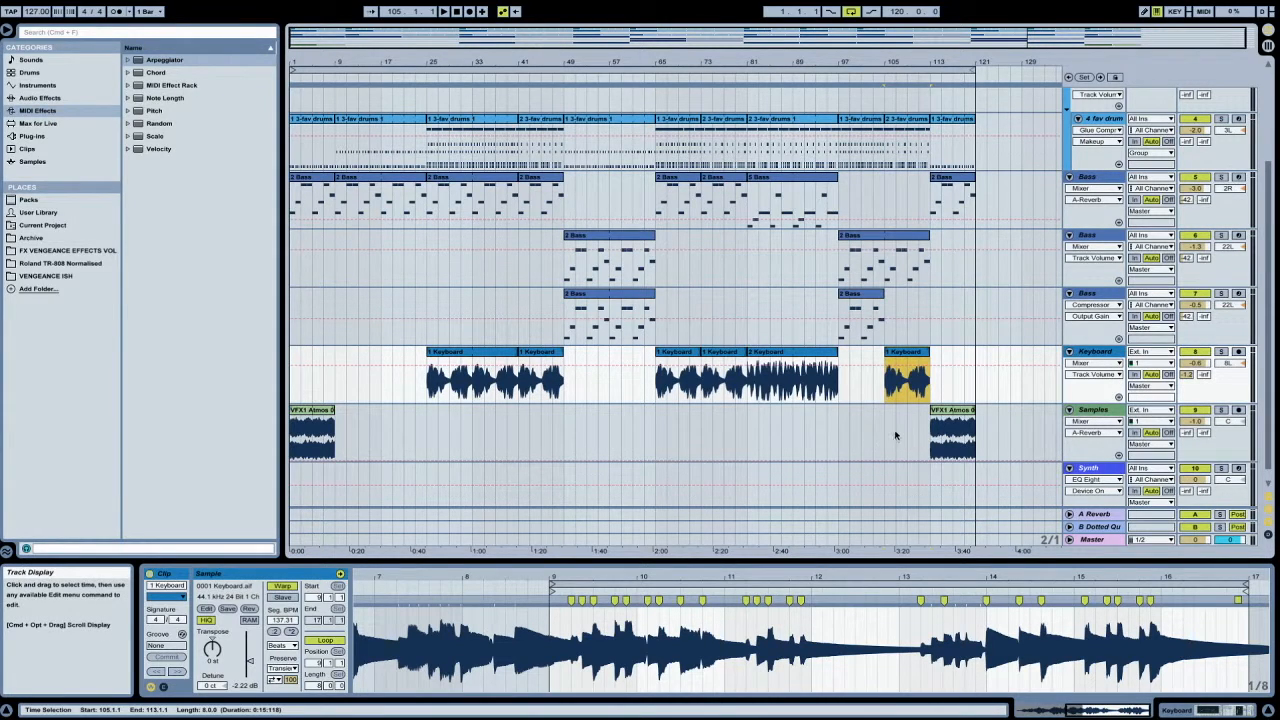
{"action": "left_click", "coordinate": [975, 392]}
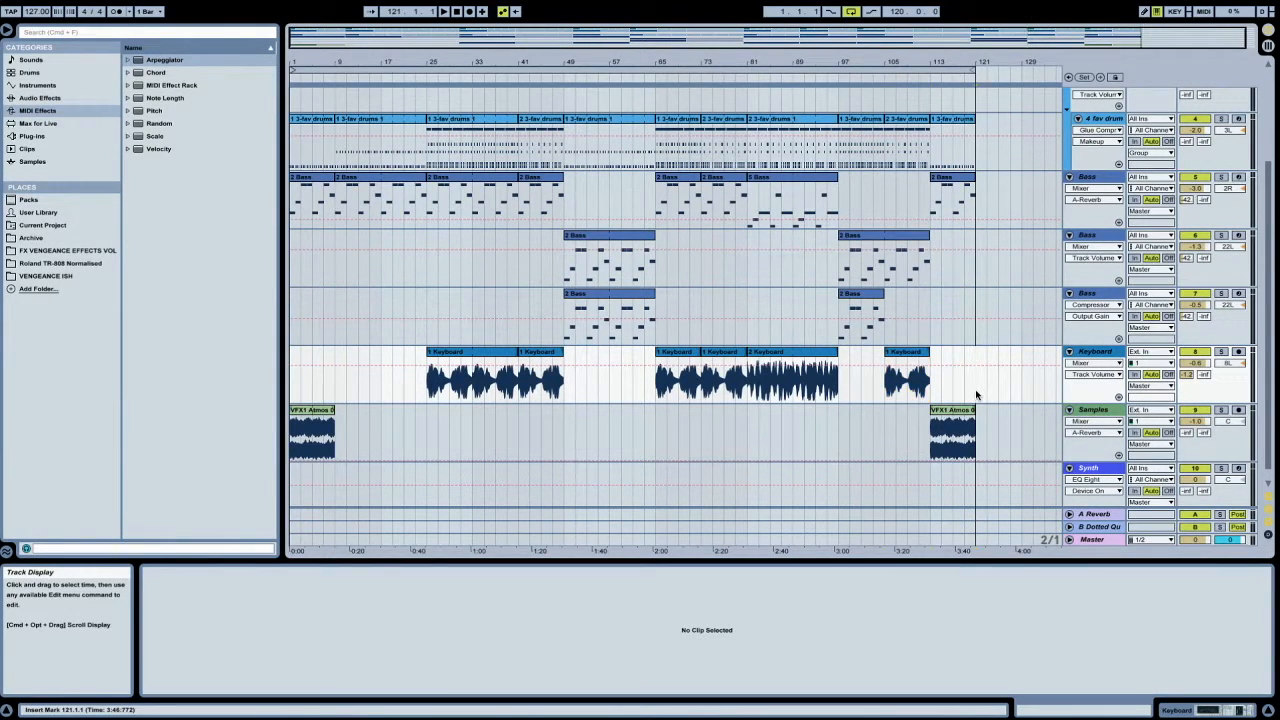
{"action": "scroll", "coordinate": [975, 390], "scroll_direction": "up", "scroll_amount": 6}
{"action": "key", "text": "super+a"}
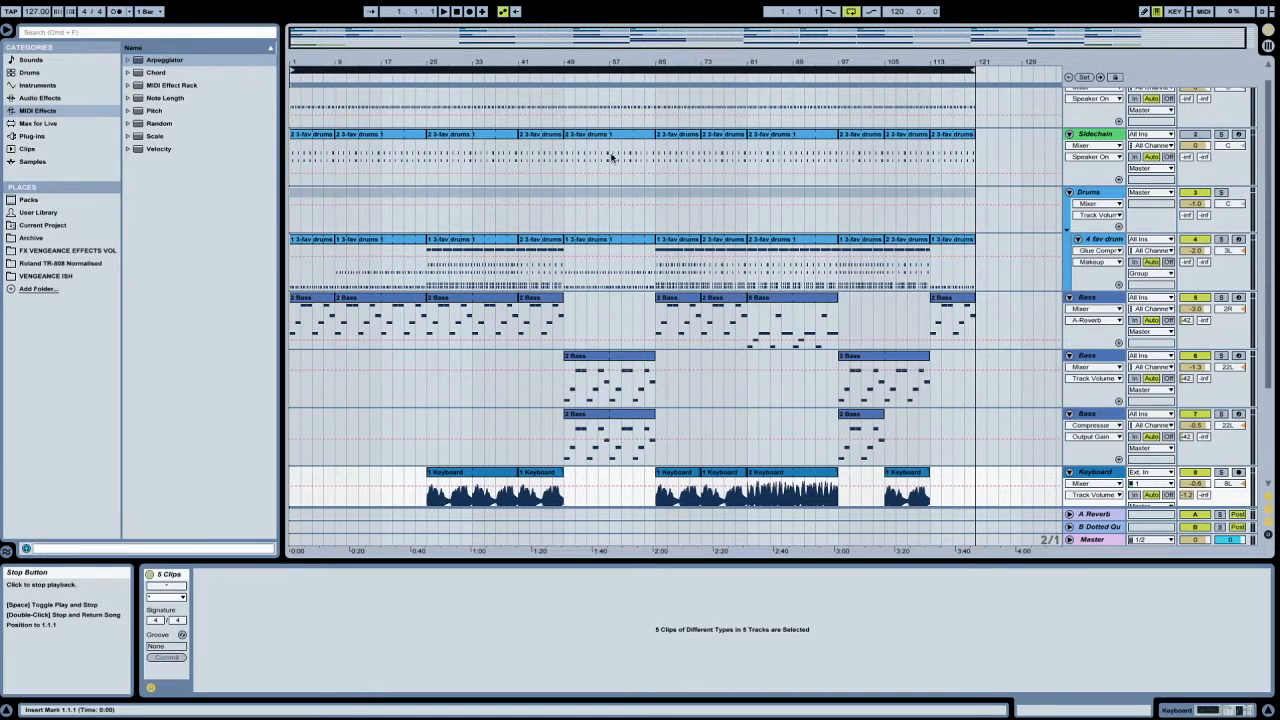
{"action": "scroll", "coordinate": [721, 212], "scroll_direction": "down", "scroll_amount": 7}
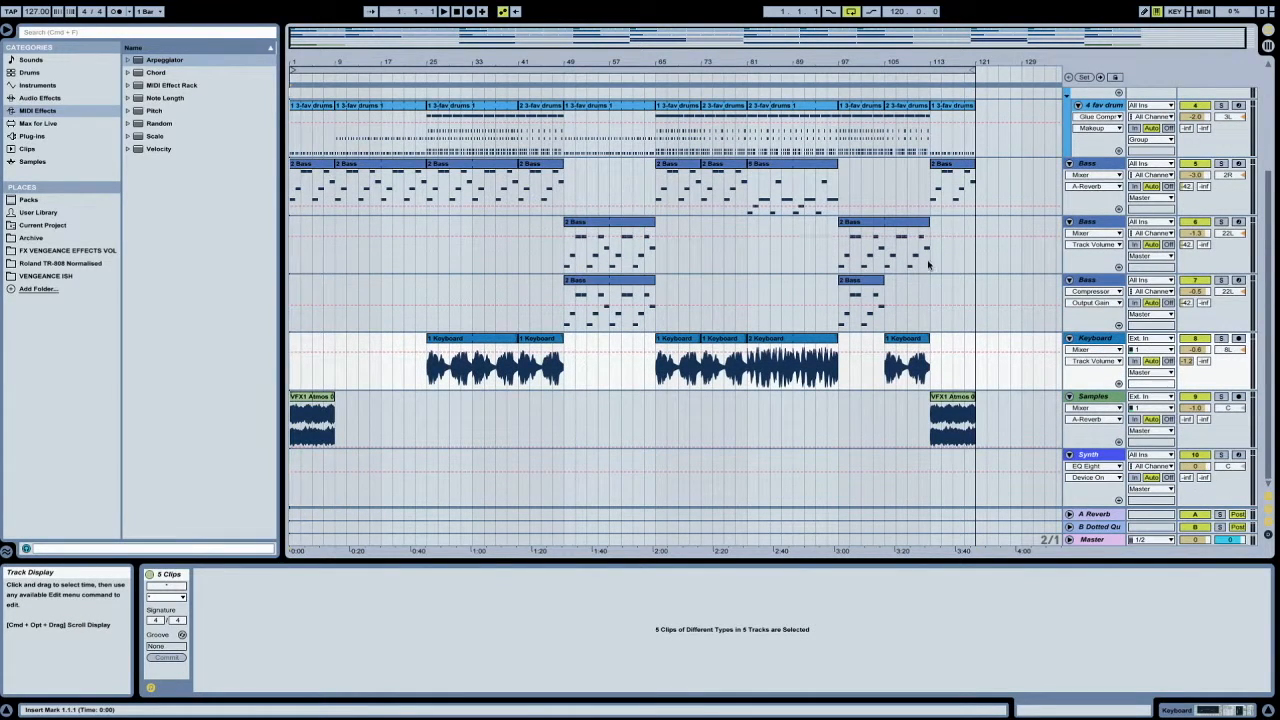
{"action": "left_click", "coordinate": [981, 326]}
{"action": "scroll", "coordinate": [975, 335], "scroll_direction": "up", "scroll_amount": 7}
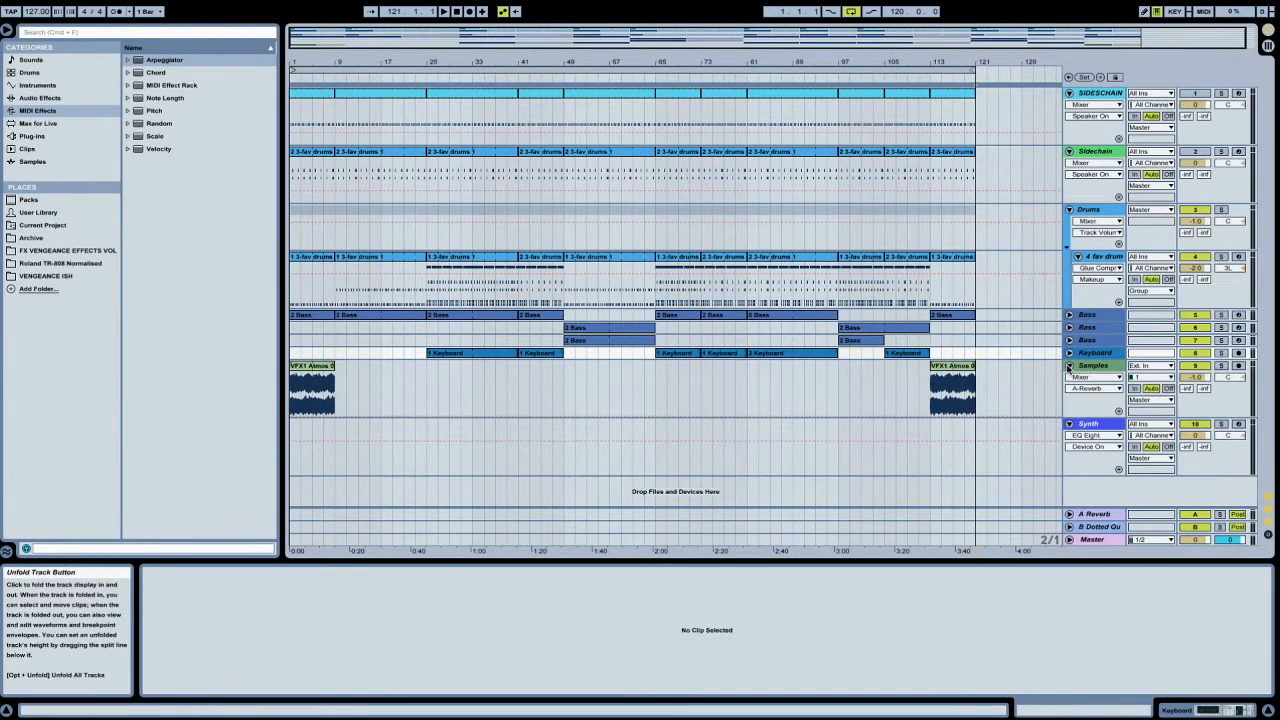
{"action": "left_click", "coordinate": [1069, 367]}
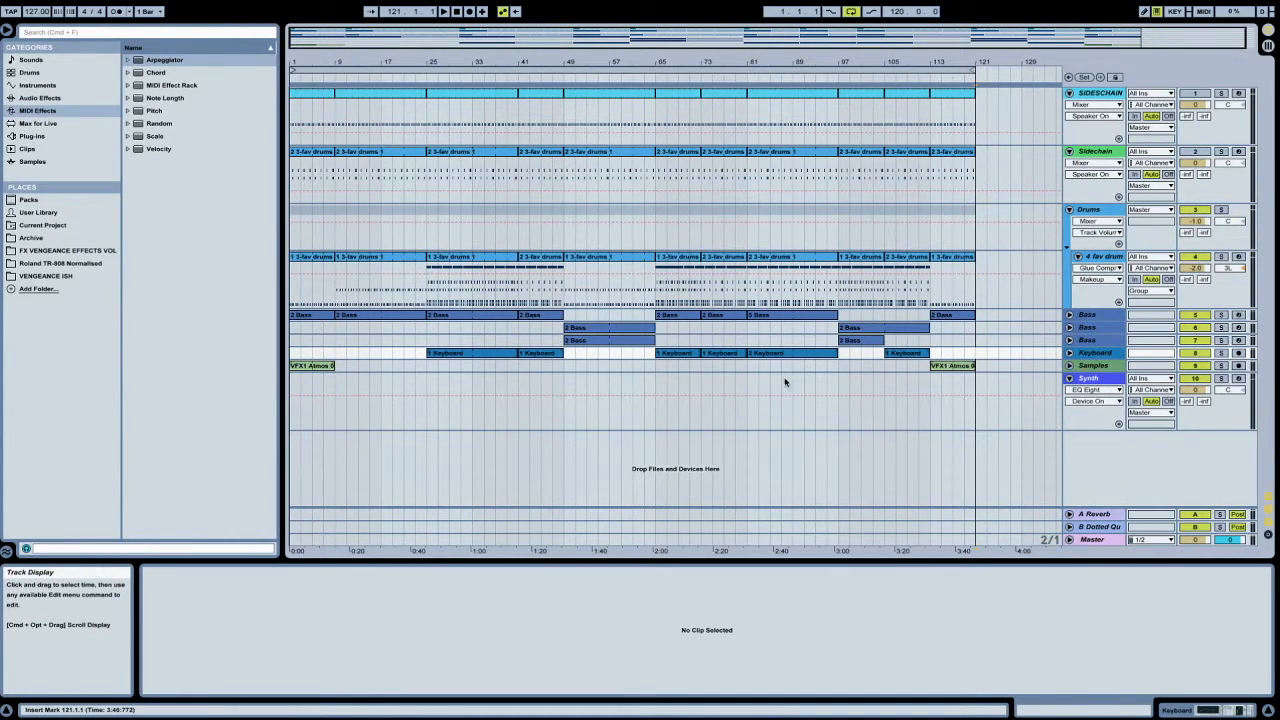
{"action": "left_click", "coordinate": [1076, 256]}
{"action": "left_click", "coordinate": [1069, 209]}
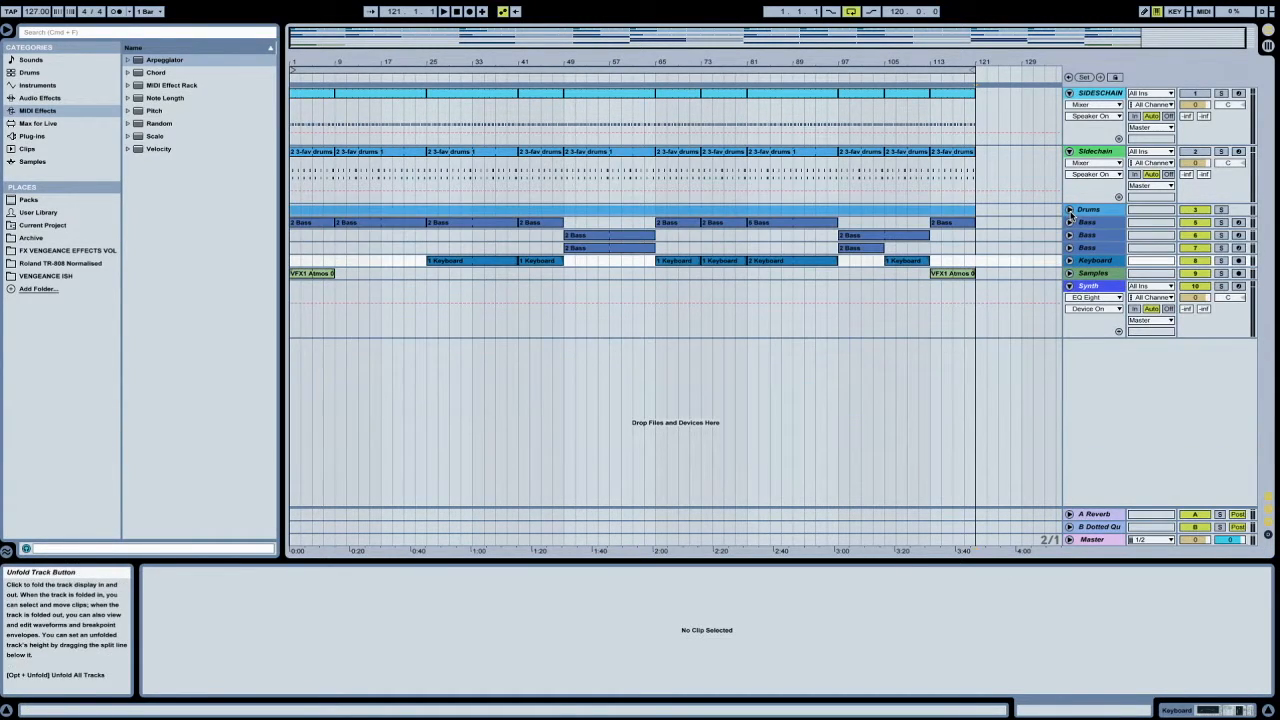
Fold the two sidechain tracks and select all clips across the song from bar 1 to bar 121.
{"action": "left_click", "coordinate": [1069, 151]}
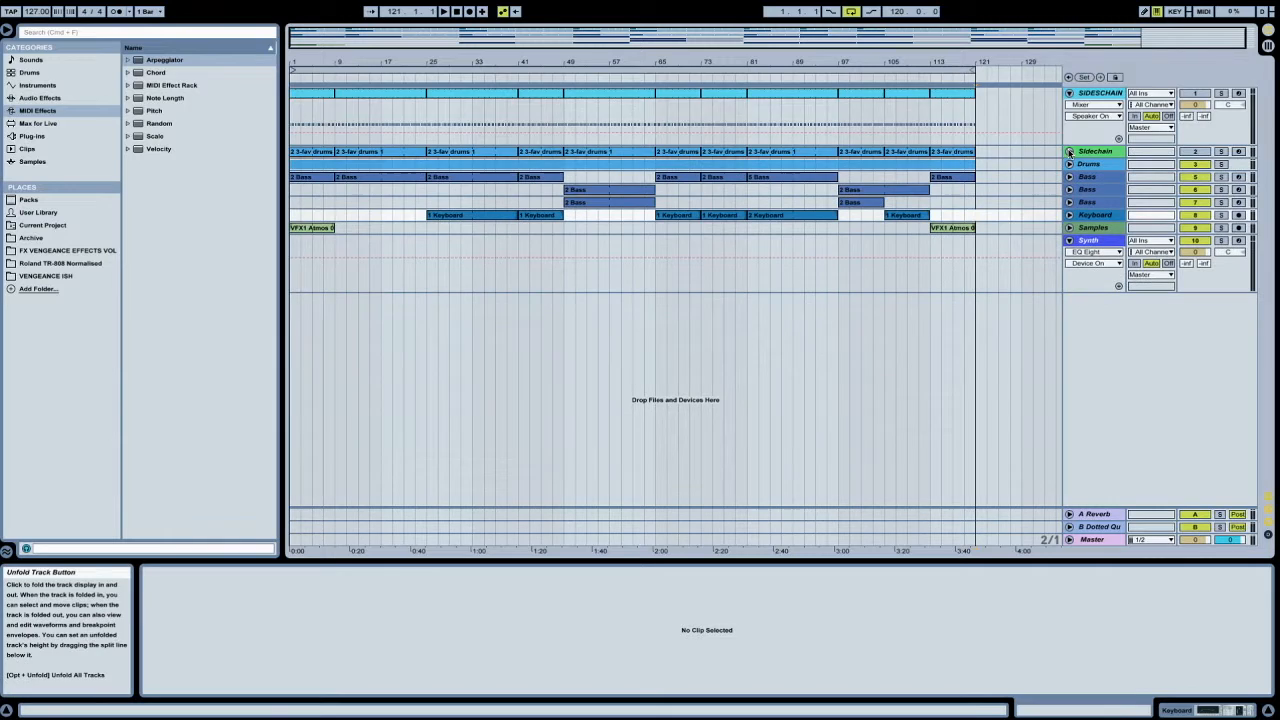
{"action": "left_click", "coordinate": [1069, 92]}
{"action": "left_click", "coordinate": [740, 68]}
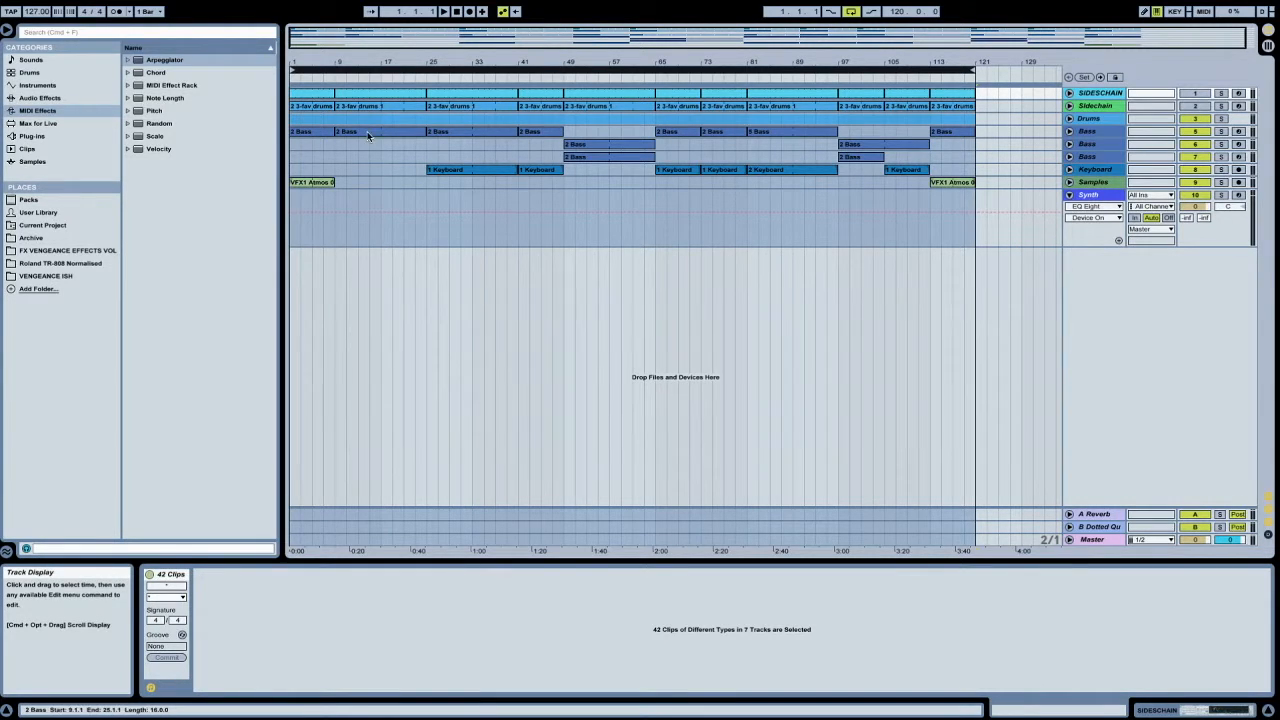
Set the arrangement's fixed grid to 1/8.
{"action": "mouse_move", "coordinate": [412, 44]}
{"action": "left_mouse_down"}
{"action": "mouse_move", "coordinate": [412, 290]}
{"action": "mouse_move", "coordinate": [450, 302]}
{"action": "left_mouse_up"}
{"action": "left_click_drag", "start_coordinate": [412, 80], "coordinate": [351, 78]}
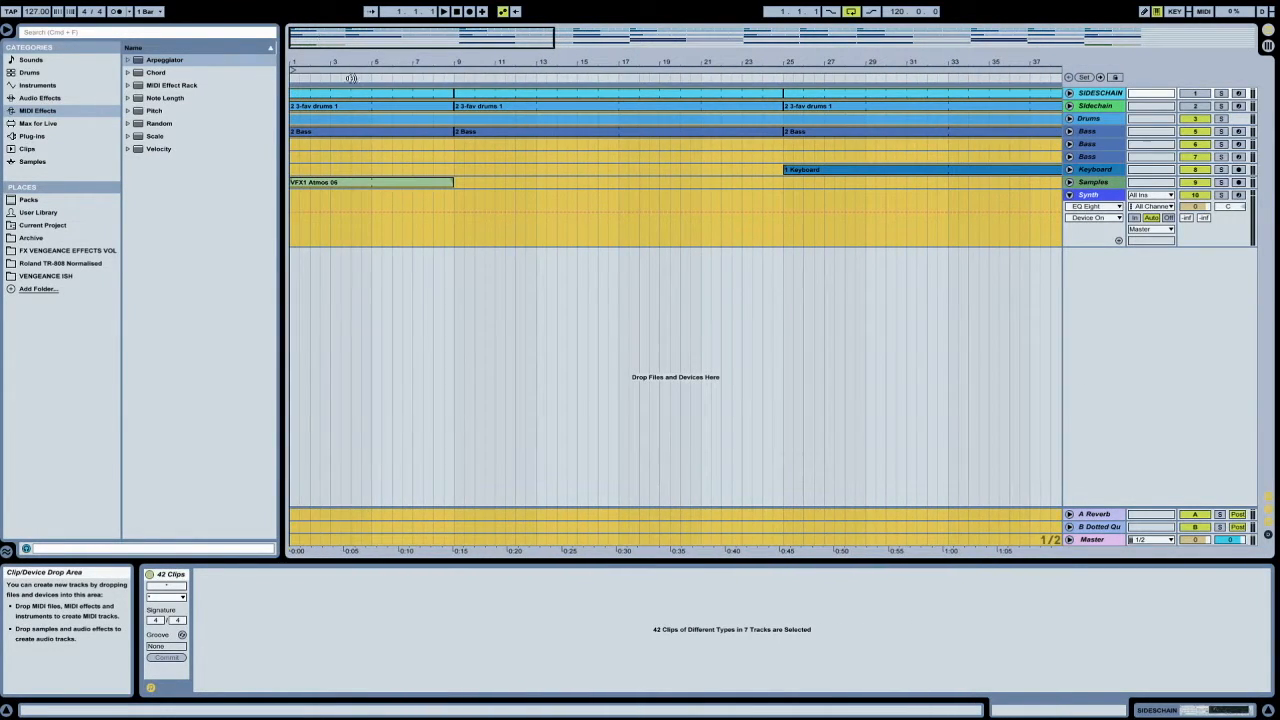
{"action": "left_click", "coordinate": [784, 146]}
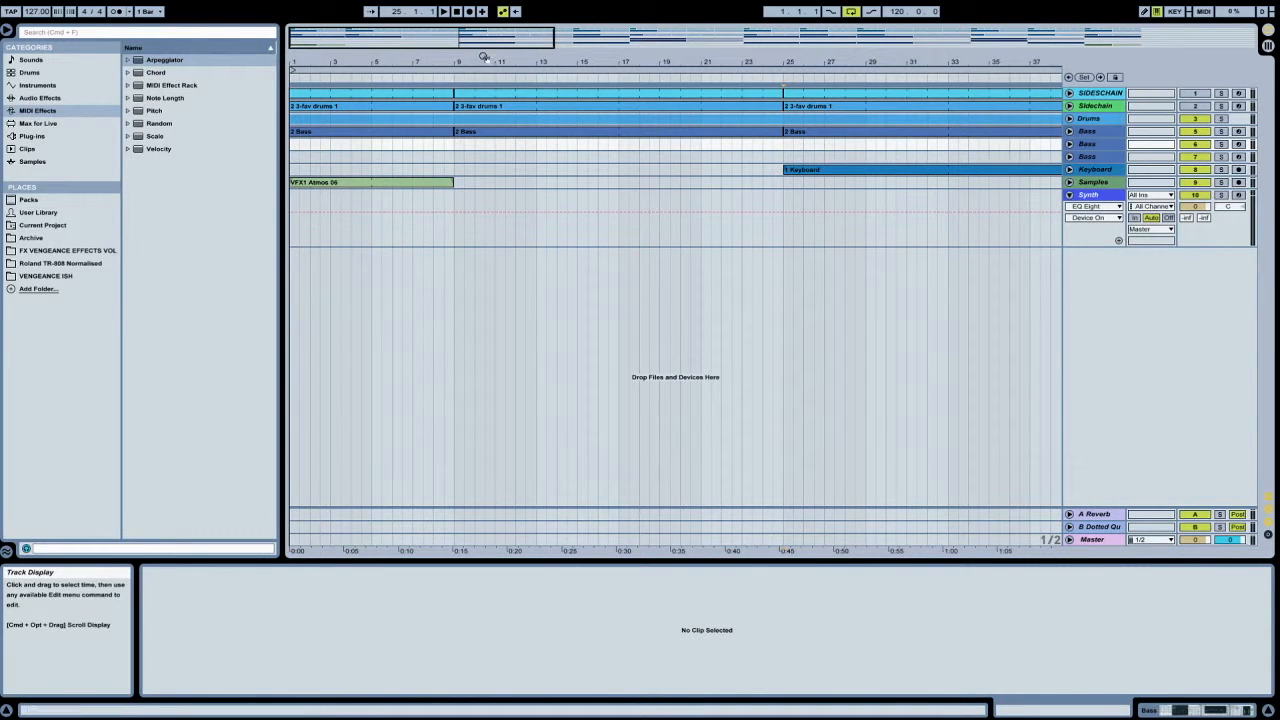
{"action": "mouse_move", "coordinate": [485, 41]}
{"action": "left_mouse_down"}
{"action": "mouse_move", "coordinate": [485, 14]}
{"action": "mouse_move", "coordinate": [487, 30]}
{"action": "left_mouse_up"}
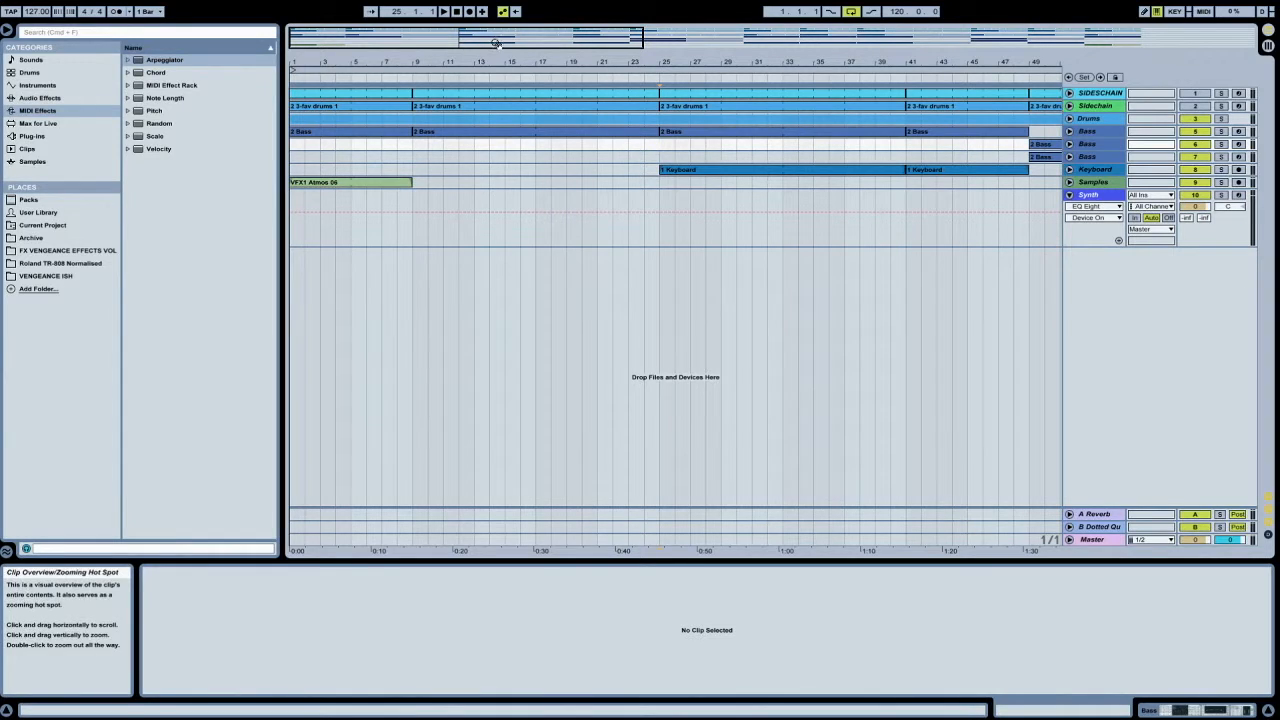
{"action": "right_click", "coordinate": [514, 295]}
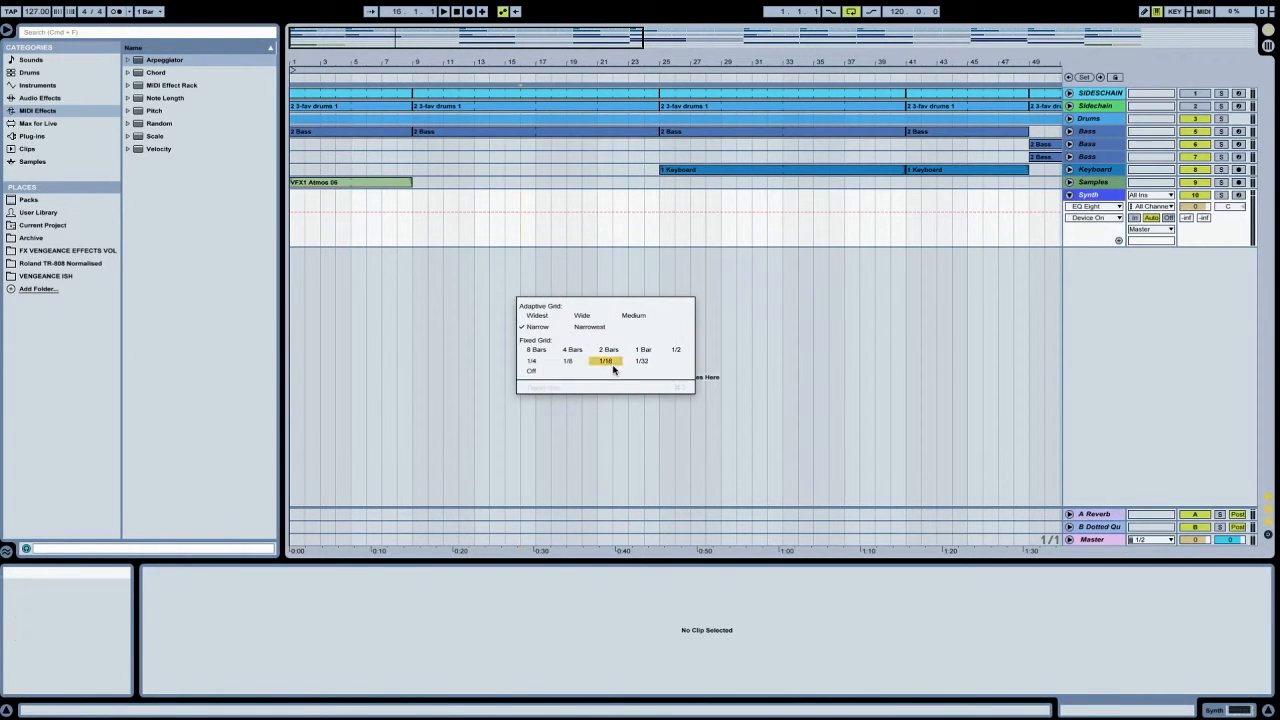
{"action": "left_click", "coordinate": [570, 362]}
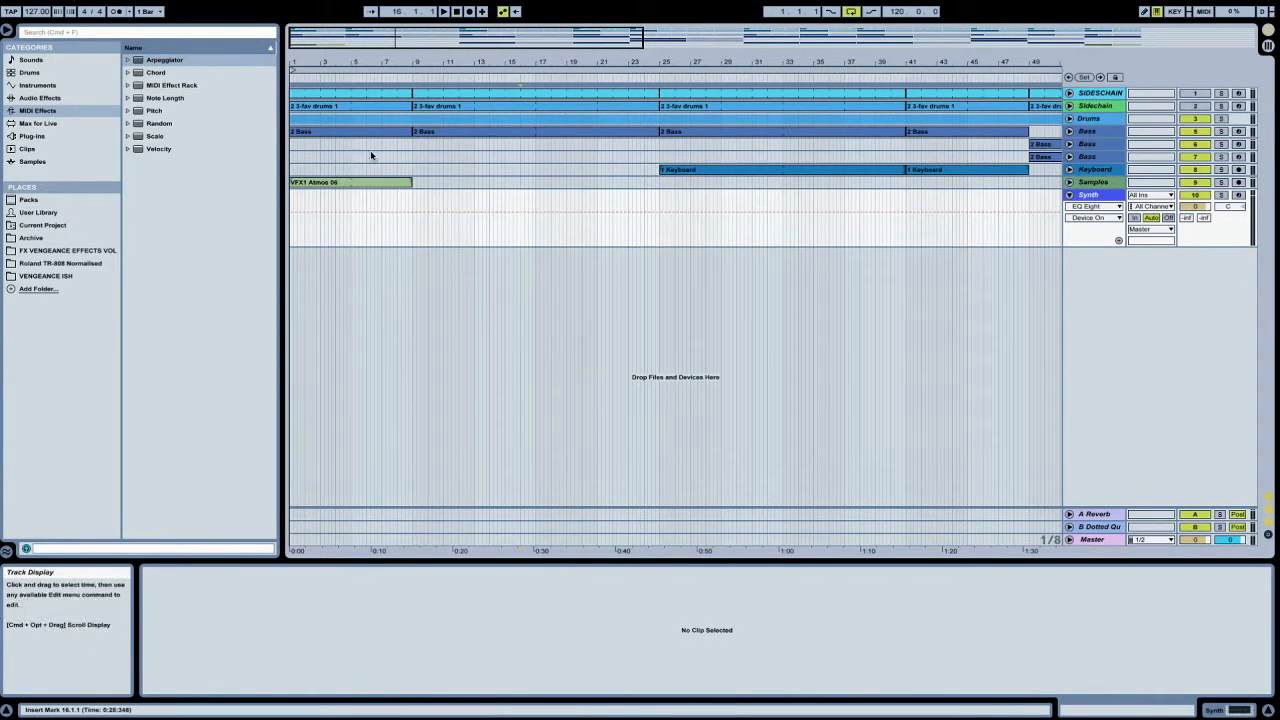
Cut the last beat before bars 9, 25 and 41 out of the clips on all tracks.
{"action": "left_click_drag", "start_coordinate": [410, 193], "coordinate": [407, 95]}
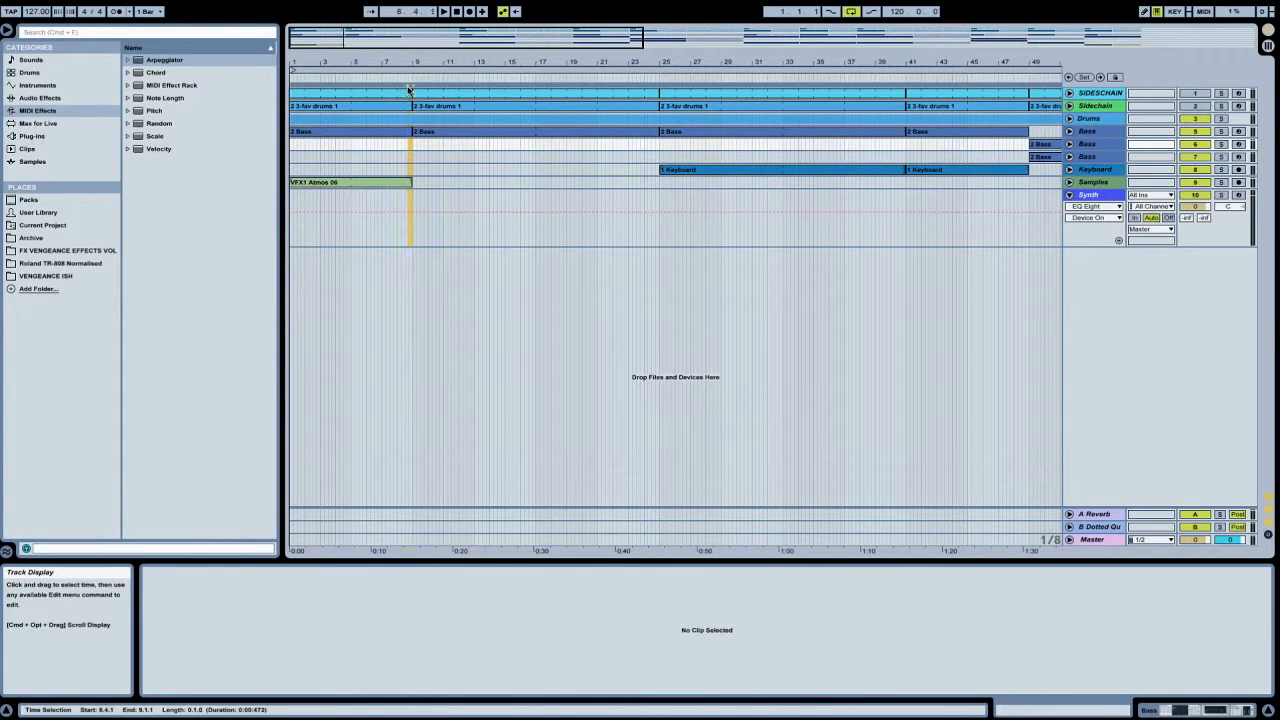
{"action": "left_click", "coordinate": [408, 89]}
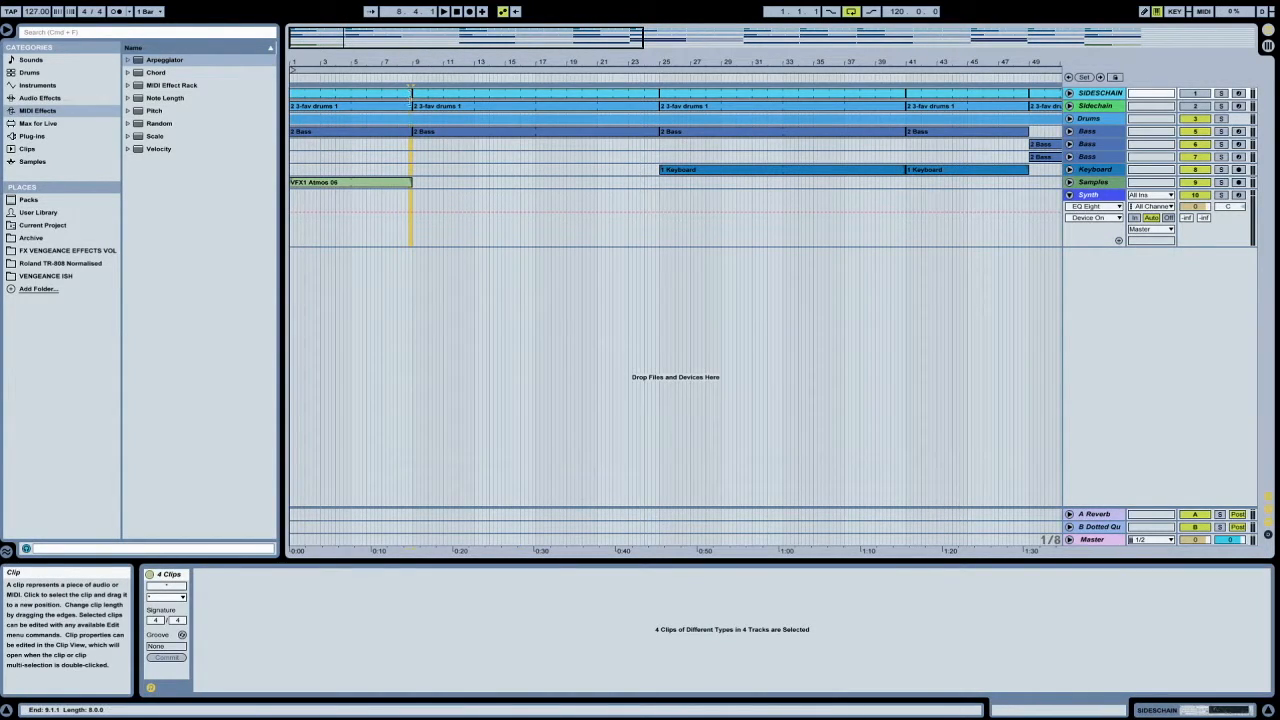
{"action": "left_click", "coordinate": [411, 201]}
{"action": "left_click_drag", "start_coordinate": [412, 198], "coordinate": [410, 108]}
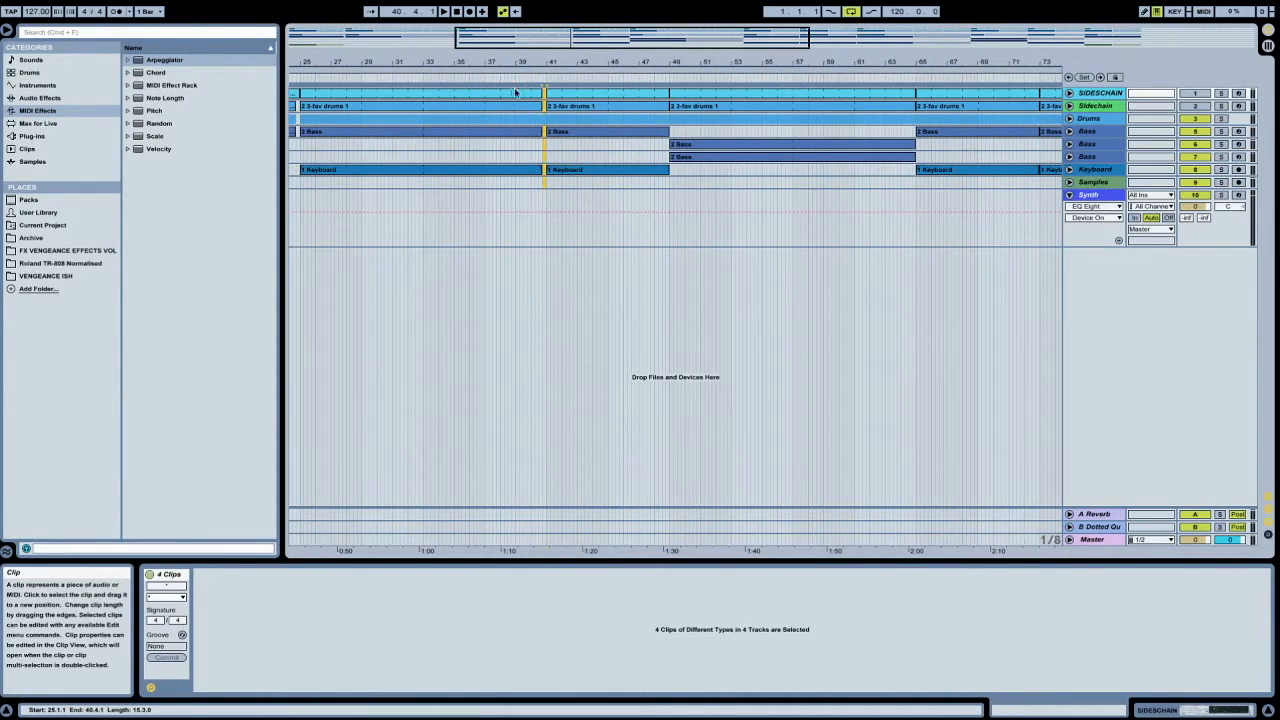
Extend the shortened clips on the SIDESCHAIN and Sidechain tracks back to bars 9, 25 and 41, closing their gaps.
{"action": "left_click", "coordinate": [516, 92]}
{"action": "left_click_drag", "start_coordinate": [544, 93], "coordinate": [547, 106]}
{"action": "mouse_move", "coordinate": [580, 60]}
{"action": "left_mouse_down"}
{"action": "mouse_move", "coordinate": [638, 60]}
{"action": "mouse_move", "coordinate": [453, 38]}
{"action": "left_mouse_up"}
{"action": "left_click_drag", "start_coordinate": [613, 106], "coordinate": [617, 106]}
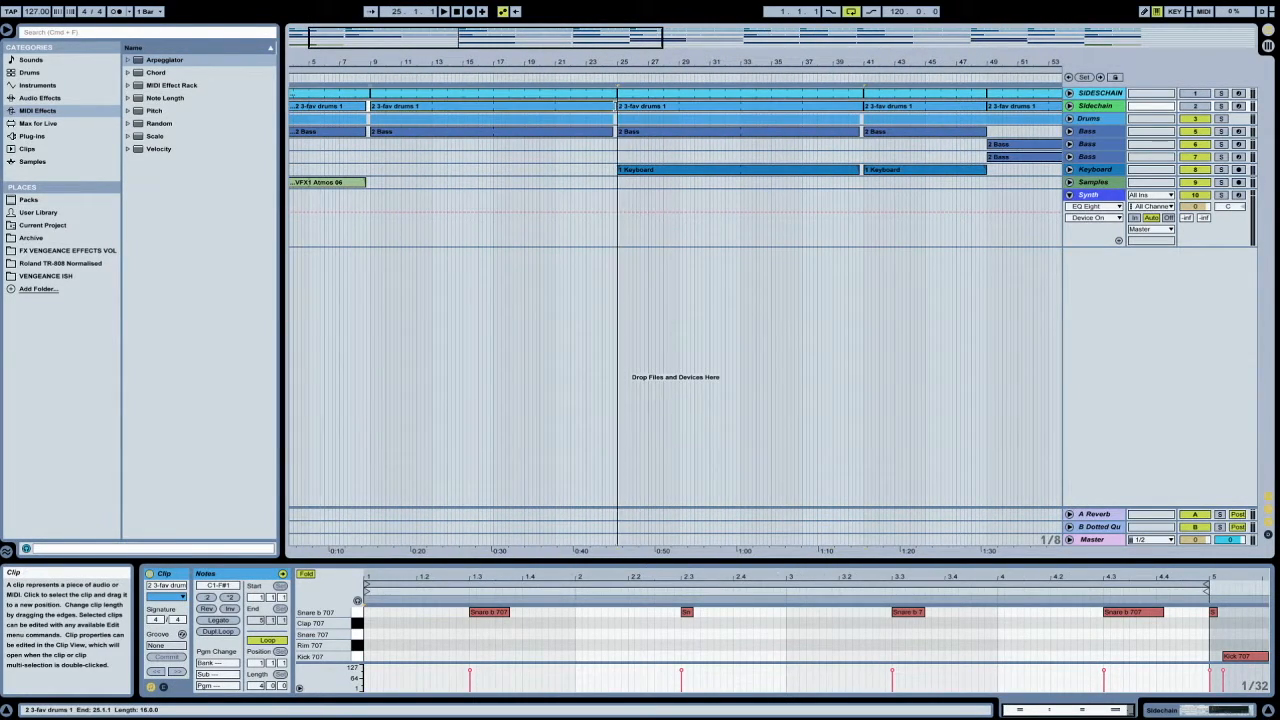
{"action": "left_click_drag", "start_coordinate": [364, 106], "coordinate": [370, 106]}
{"action": "left_click_drag", "start_coordinate": [397, 38], "coordinate": [377, 38]}
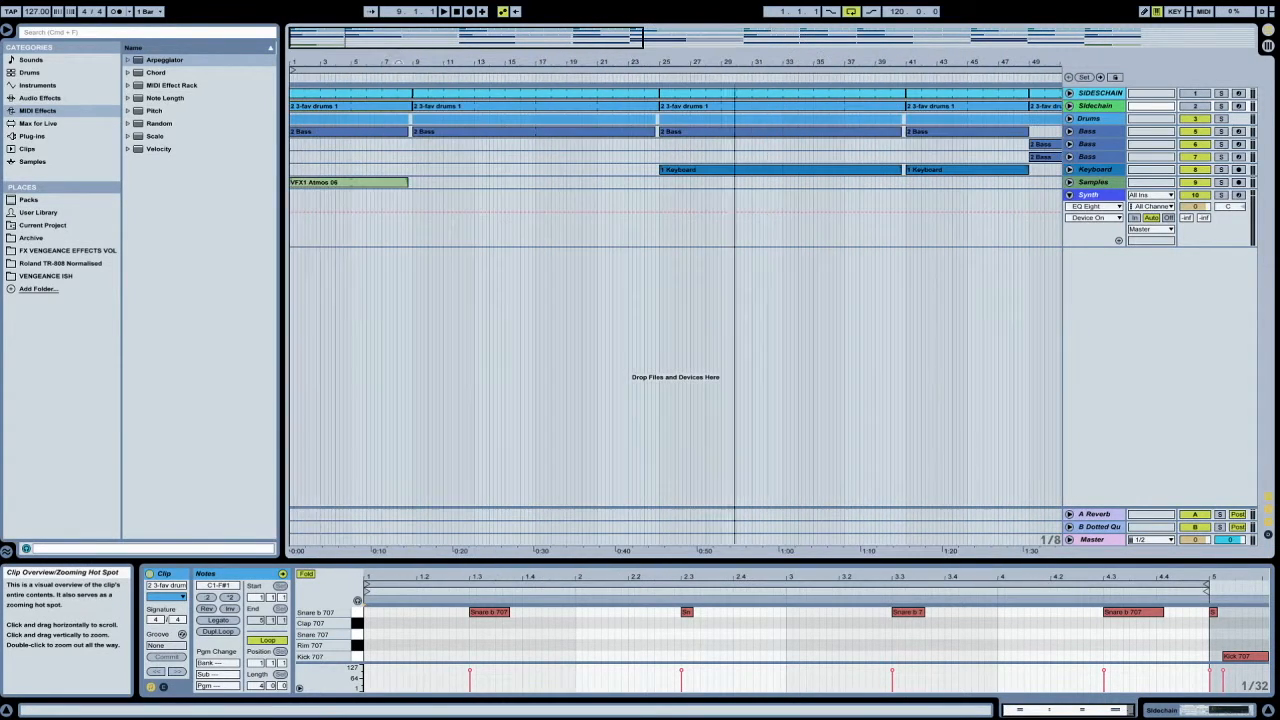
Unfold the A Reverb return track and inspect the notes of the SIDESCHAIN and Sidechain clips near bar 9.
{"action": "left_click_drag", "start_coordinate": [1087, 509], "coordinate": [1095, 474]}
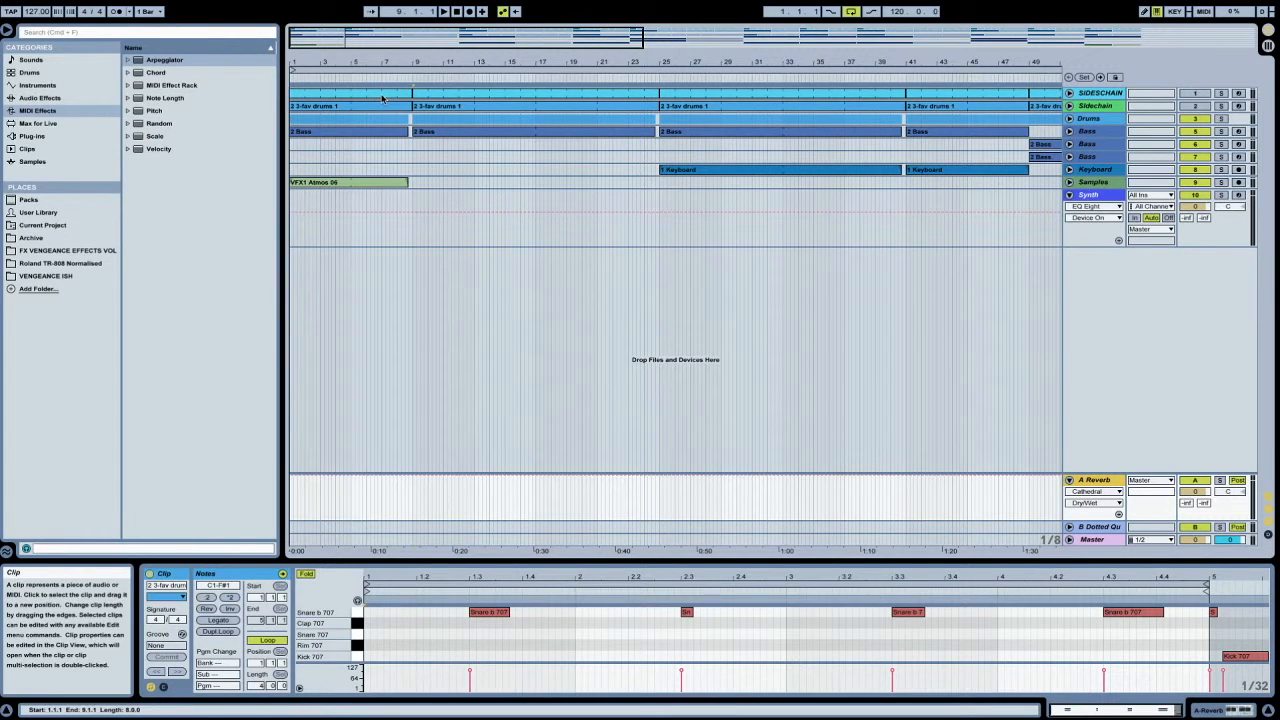
{"action": "left_click", "coordinate": [508, 105]}
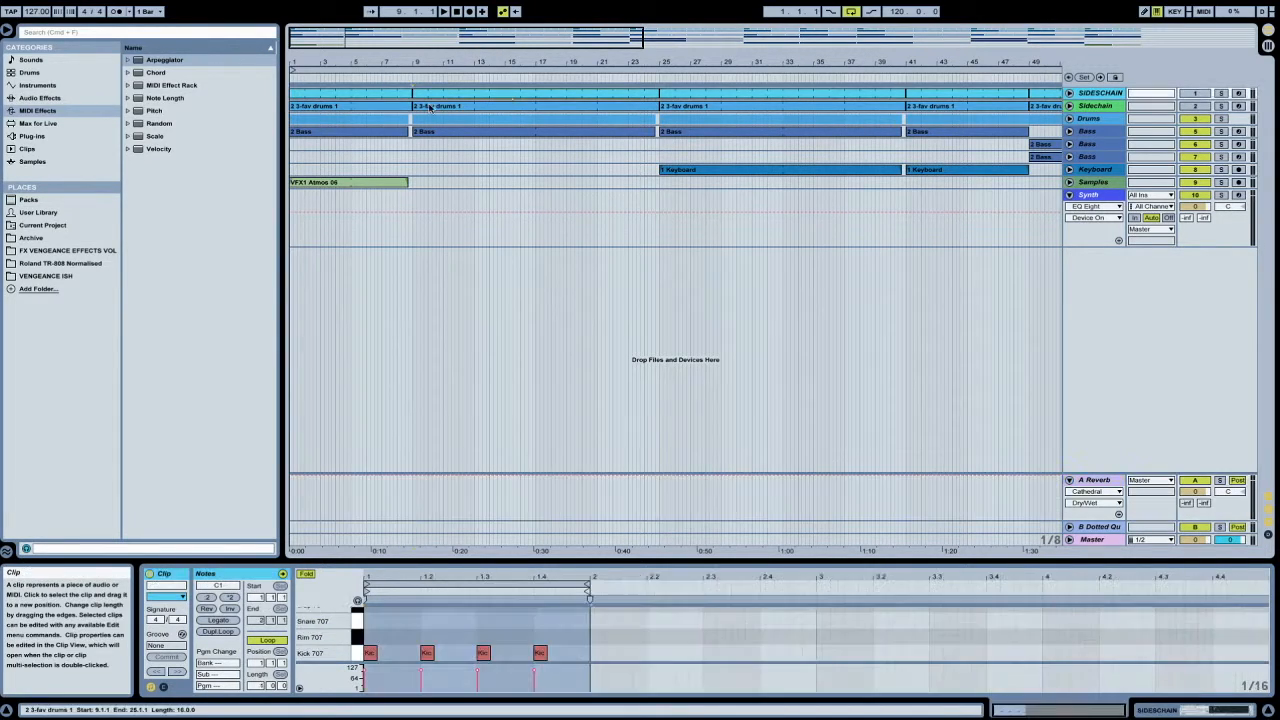
{"action": "left_click", "coordinate": [380, 105]}
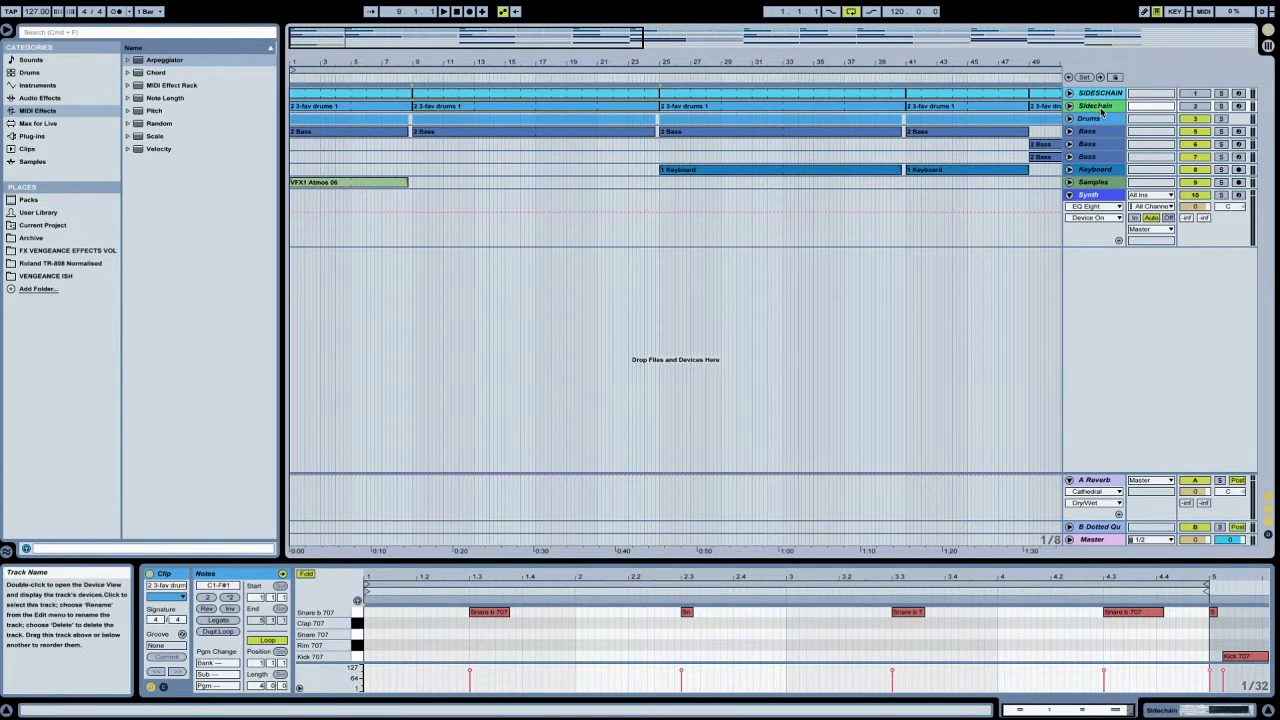
{"action": "left_click", "coordinate": [1069, 106]}
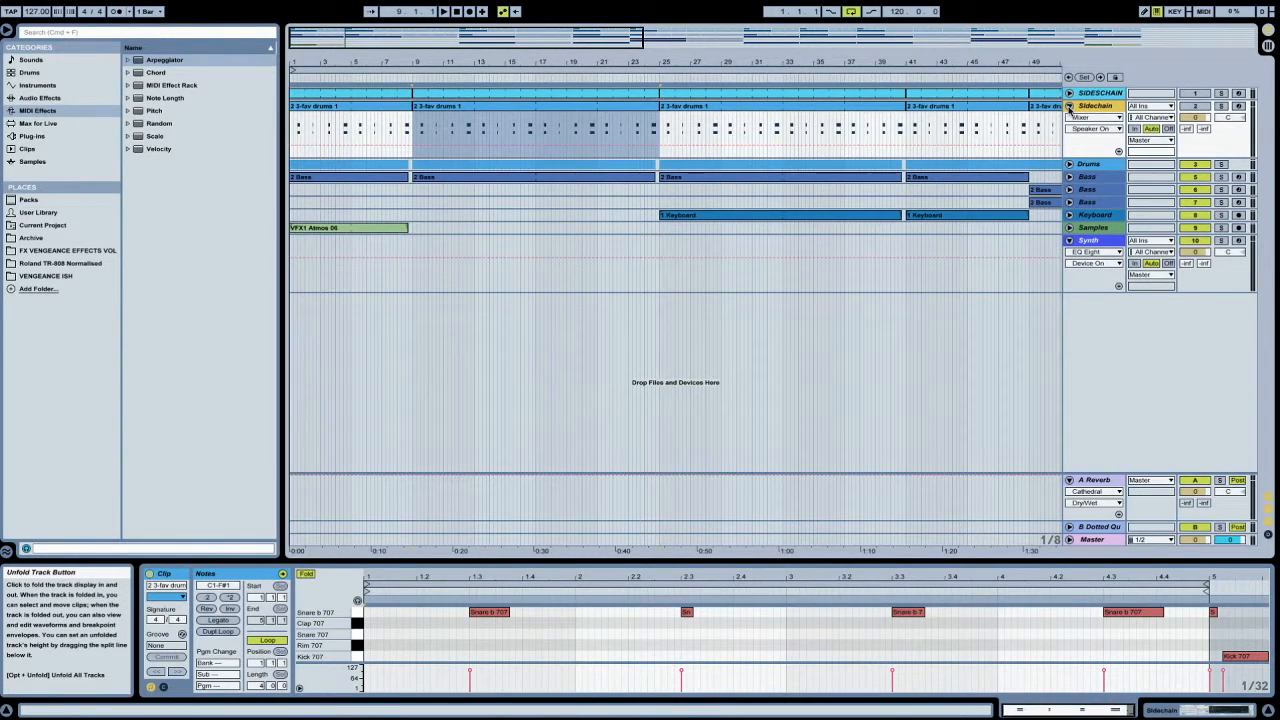
{"action": "left_click", "coordinate": [1069, 107]}
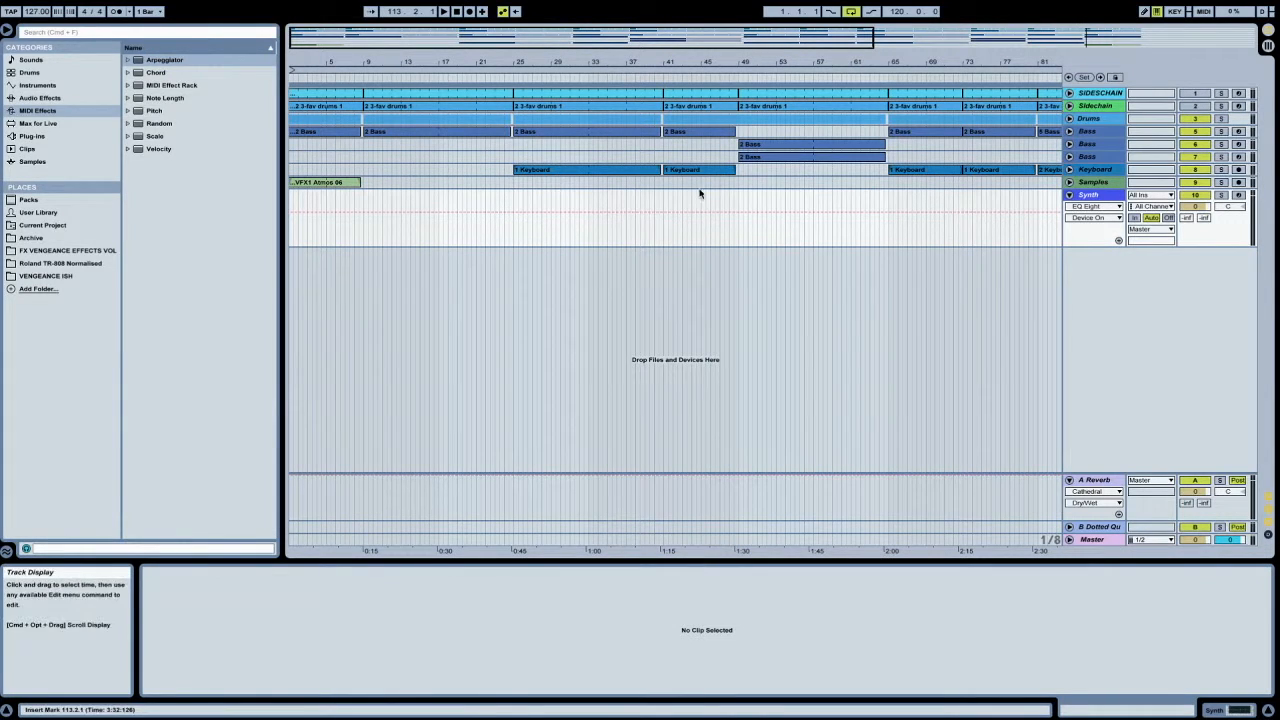
Look through the FX VENGEANCE EFFECTS VOL sample folders and list the Effects presets under Sounds.
{"action": "mouse_move", "coordinate": [499, 39]}
{"action": "left_mouse_down"}
{"action": "mouse_move", "coordinate": [499, 55]}
{"action": "mouse_move", "coordinate": [499, 38]}
{"action": "left_mouse_up"}
{"action": "left_click", "coordinate": [35, 251]}
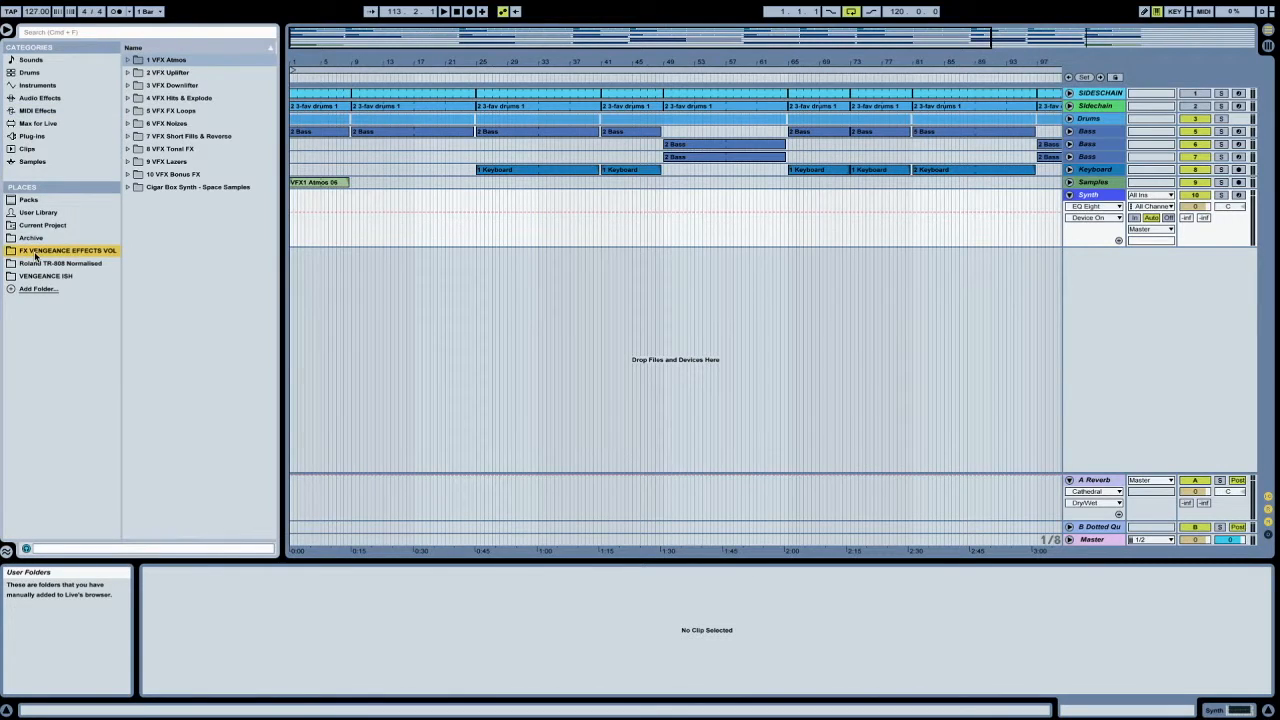
{"action": "left_click", "coordinate": [190, 99]}
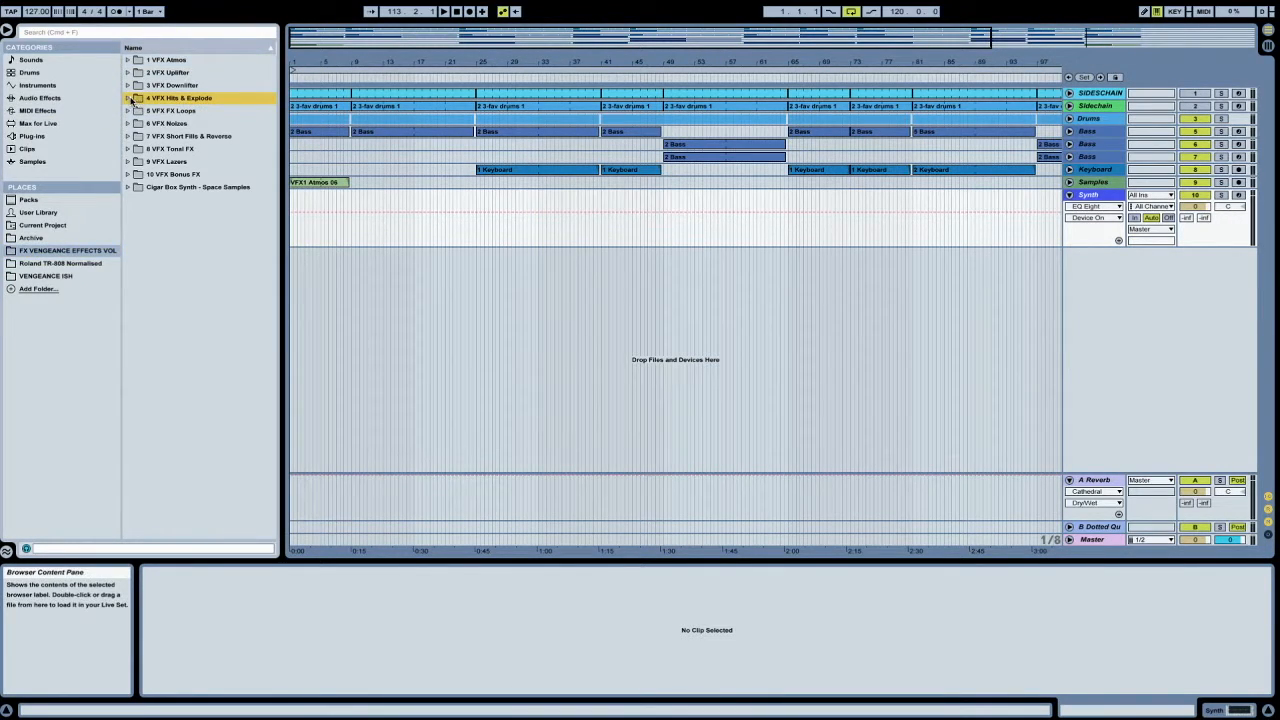
{"action": "left_click", "coordinate": [28, 60]}
{"action": "left_click", "coordinate": [127, 98]}
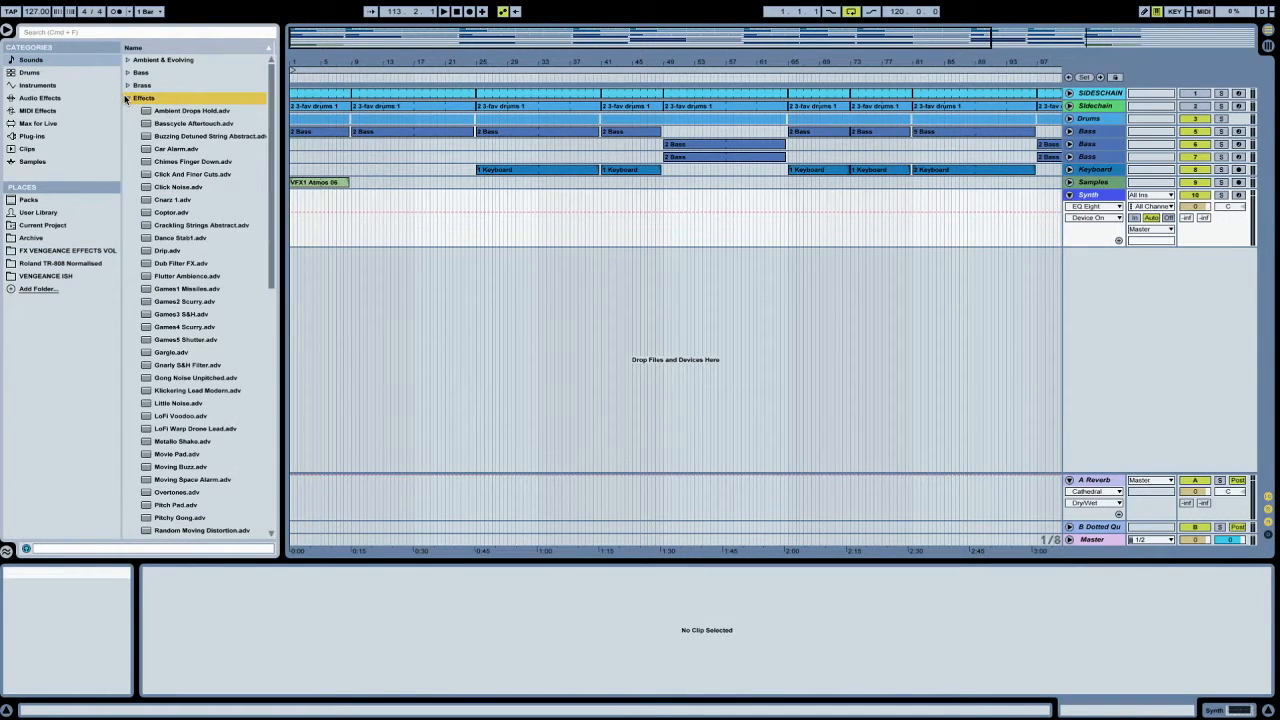
Audition Effects presets, including Basscycle Aftertouch, Gnarz 1, Klickering Lead Modern, Zirp Sync Noiseloop and Wind Noise.
{"action": "left_click", "coordinate": [188, 112]}
{"action": "left_click", "coordinate": [186, 123]}
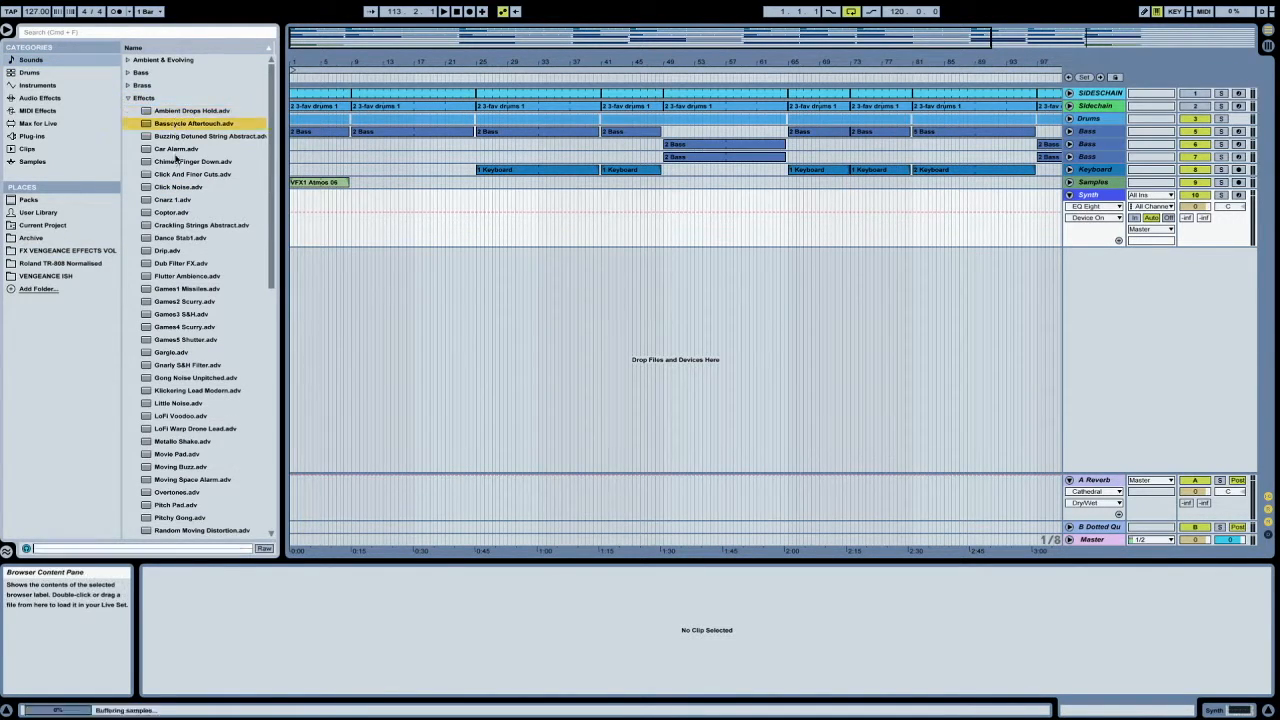
{"action": "left_click", "coordinate": [188, 137]}
{"action": "left_click", "coordinate": [176, 200]}
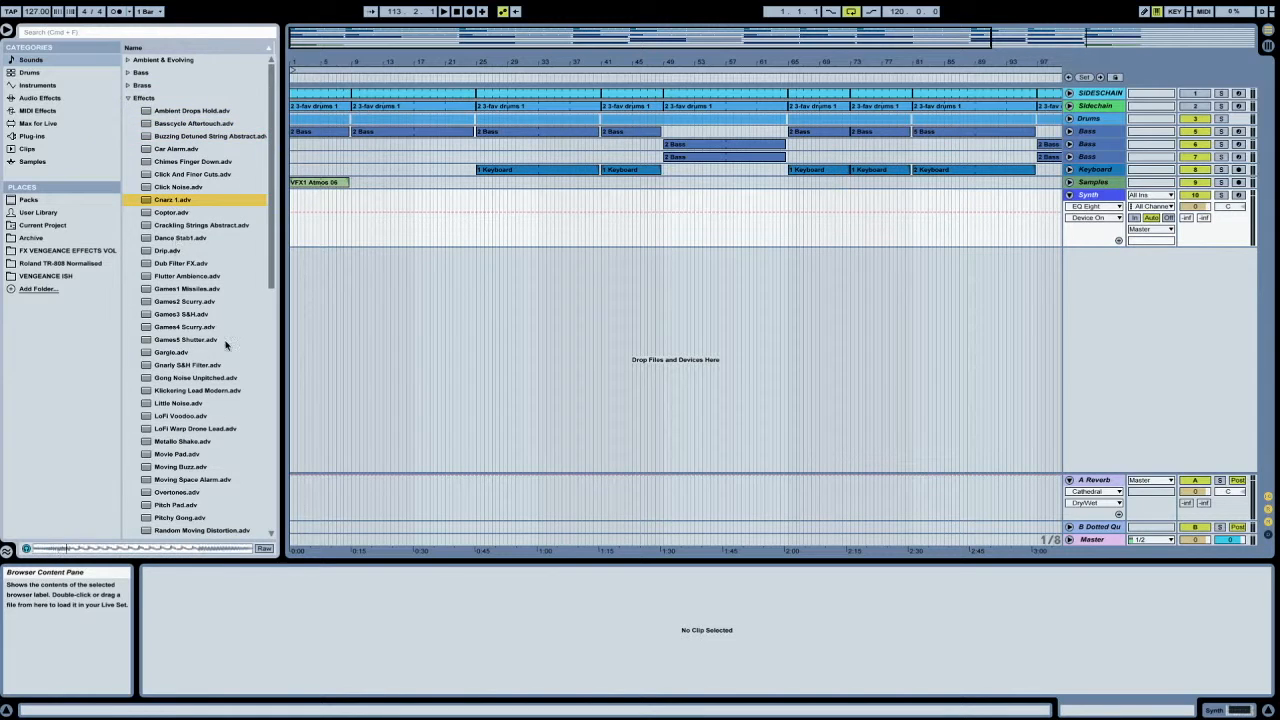
{"action": "left_click", "coordinate": [205, 391]}
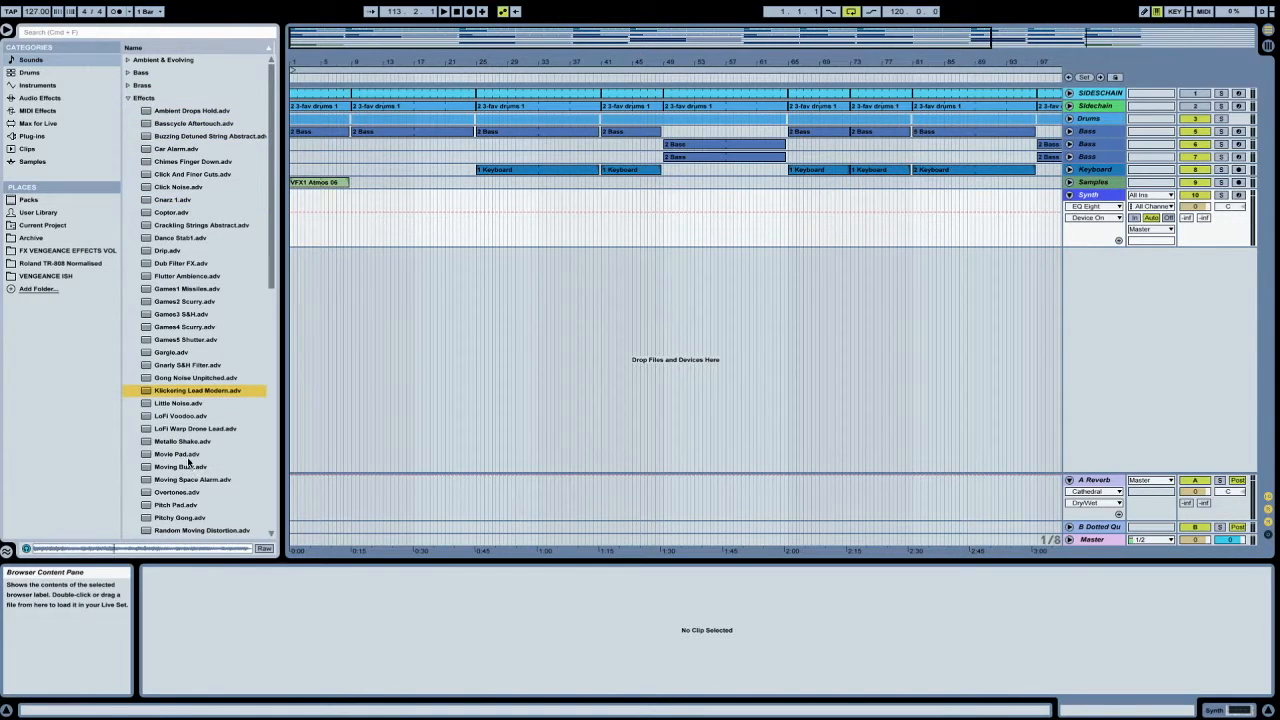
{"action": "left_click", "coordinate": [188, 455]}
{"action": "scroll", "coordinate": [190, 440], "scroll_direction": "down", "scroll_amount": 10}
{"action": "left_click", "coordinate": [190, 392]}
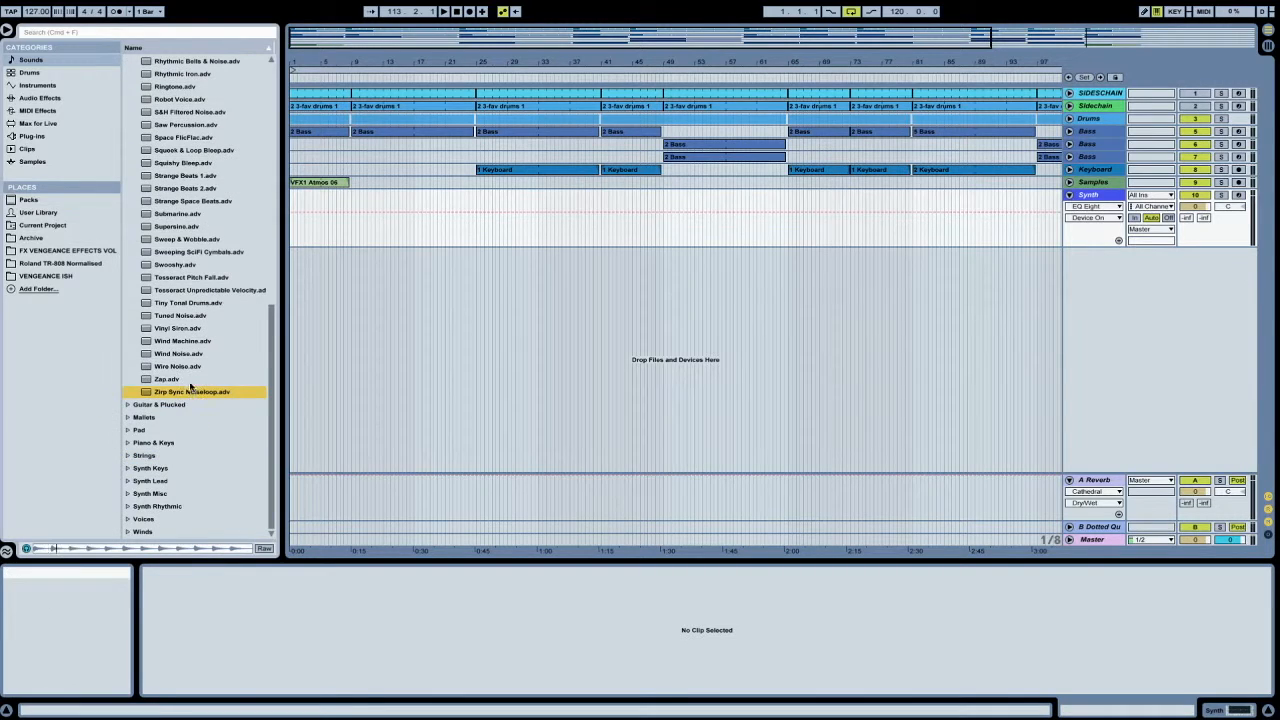
{"action": "left_click", "coordinate": [193, 380]}
{"action": "left_click", "coordinate": [203, 356]}
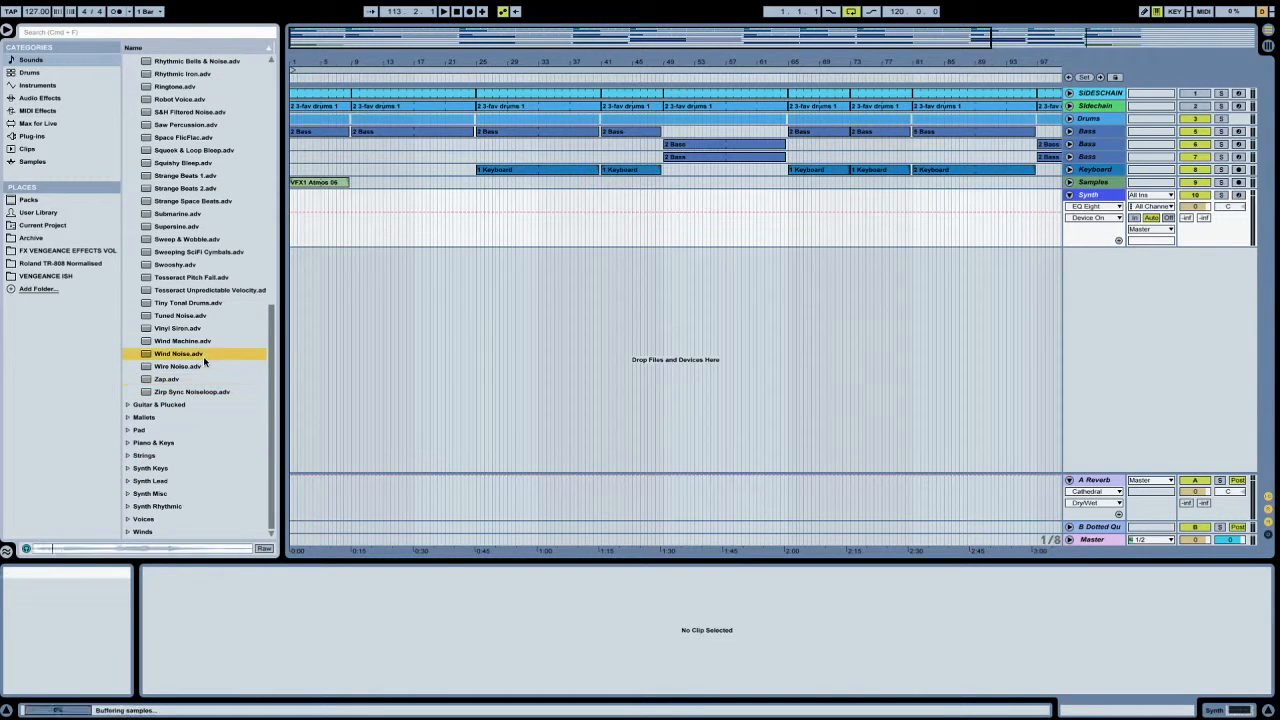
{"action": "left_click", "coordinate": [138, 531]}
Add VFX1 Uplifter 017 from the VFX Uplifter folder on a new audio track, spanning 7.4.1 to 8.4.1.
{"action": "left_click", "coordinate": [128, 73]}
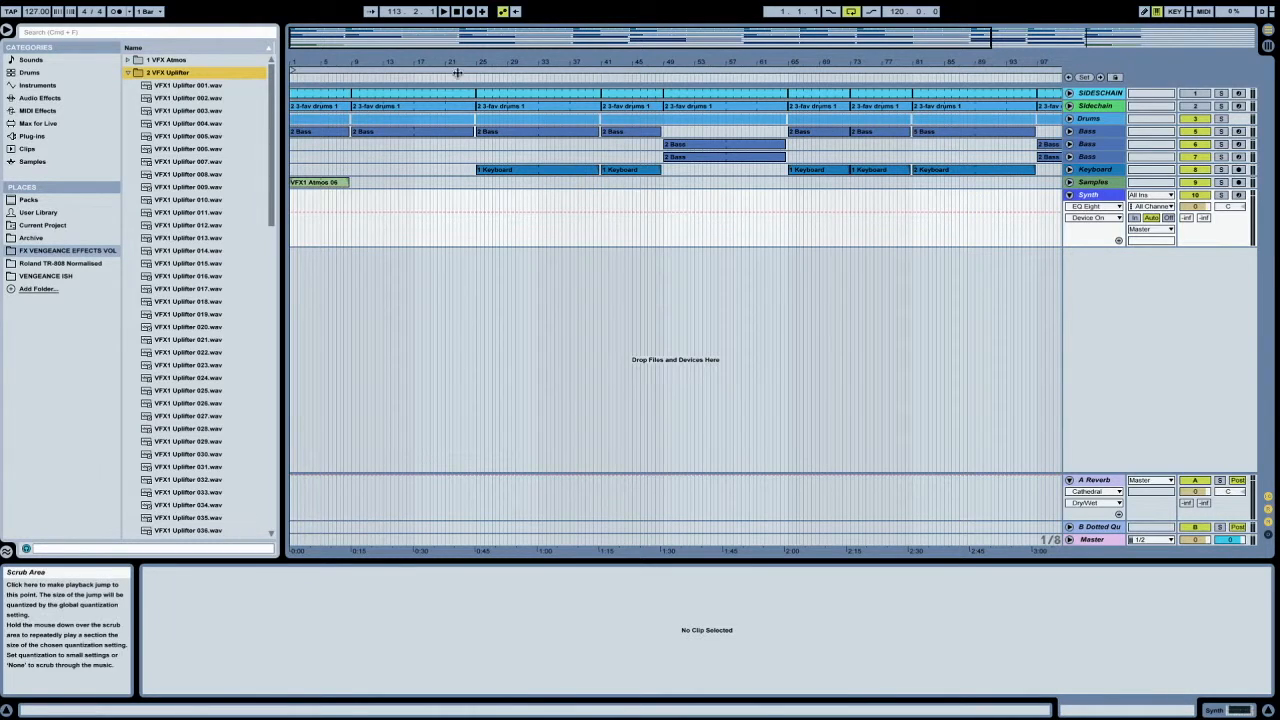
{"action": "left_click_drag", "start_coordinate": [270, 111], "coordinate": [270, 125]}
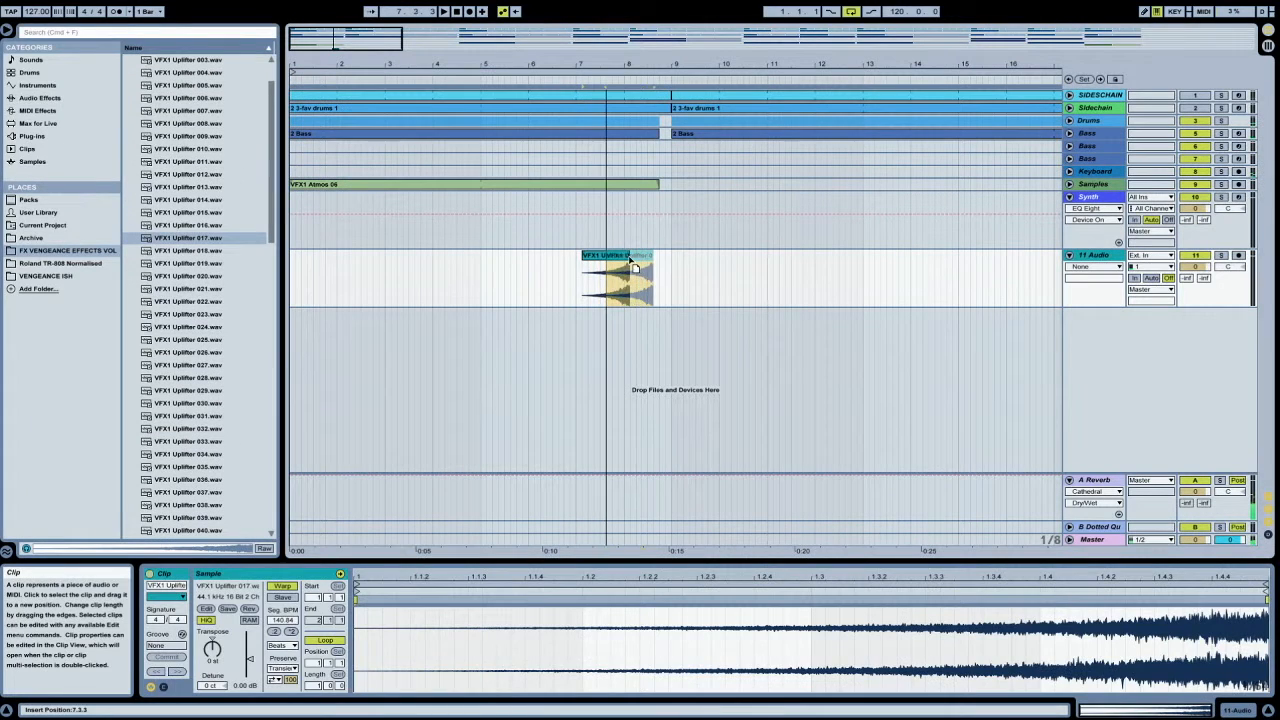
{"action": "left_click_drag", "start_coordinate": [634, 258], "coordinate": [636, 262]}
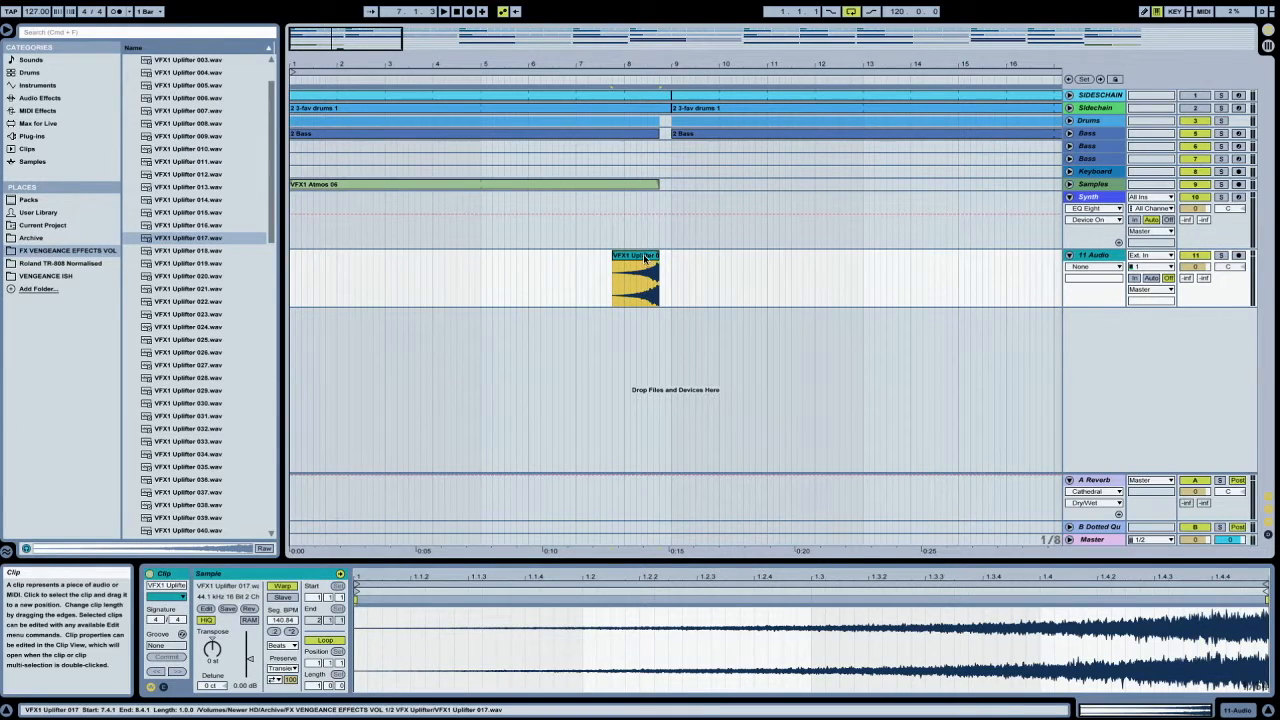
Lower the uplifter clip's gain to -3.72 dB and play back the transition into bar 9.
{"action": "double_click", "coordinate": [646, 257]}
{"action": "left_click_drag", "start_coordinate": [243, 665], "coordinate": [247, 672]}
{"action": "key", "text": "space"}
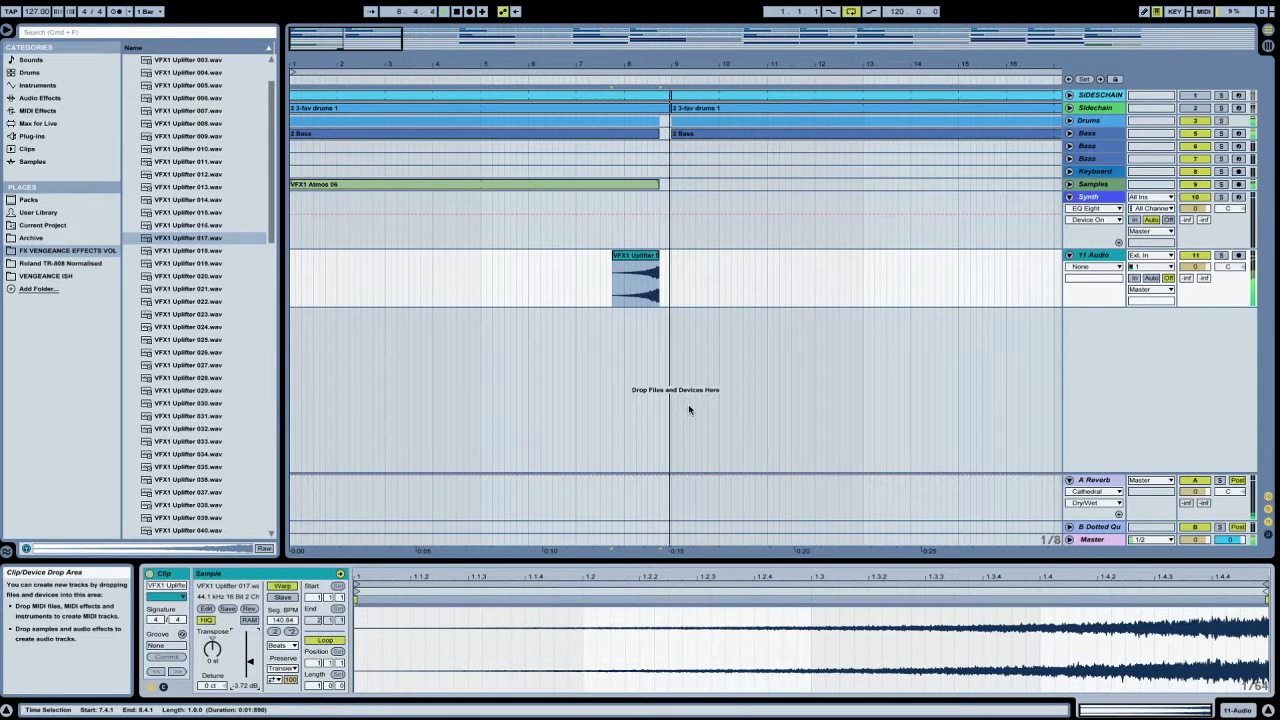
{"action": "key", "text": "XF86AudioRaiseVolume"}
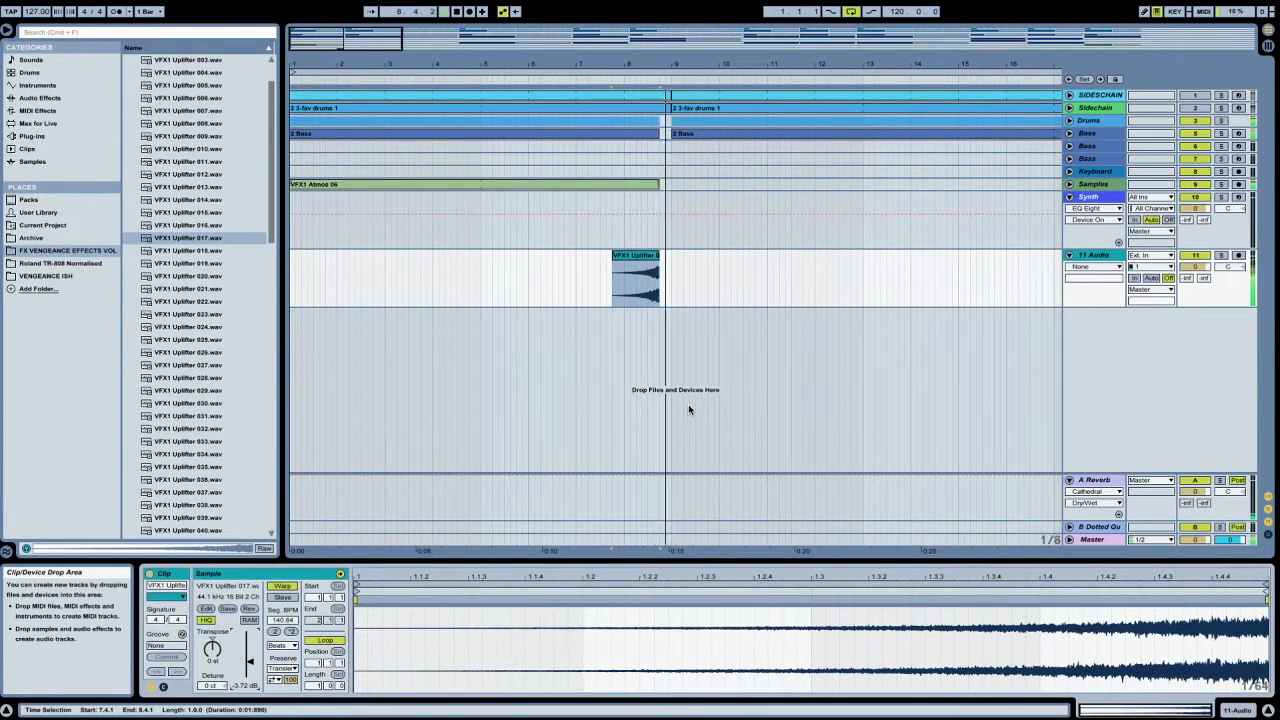
{"action": "key", "text": "space"}
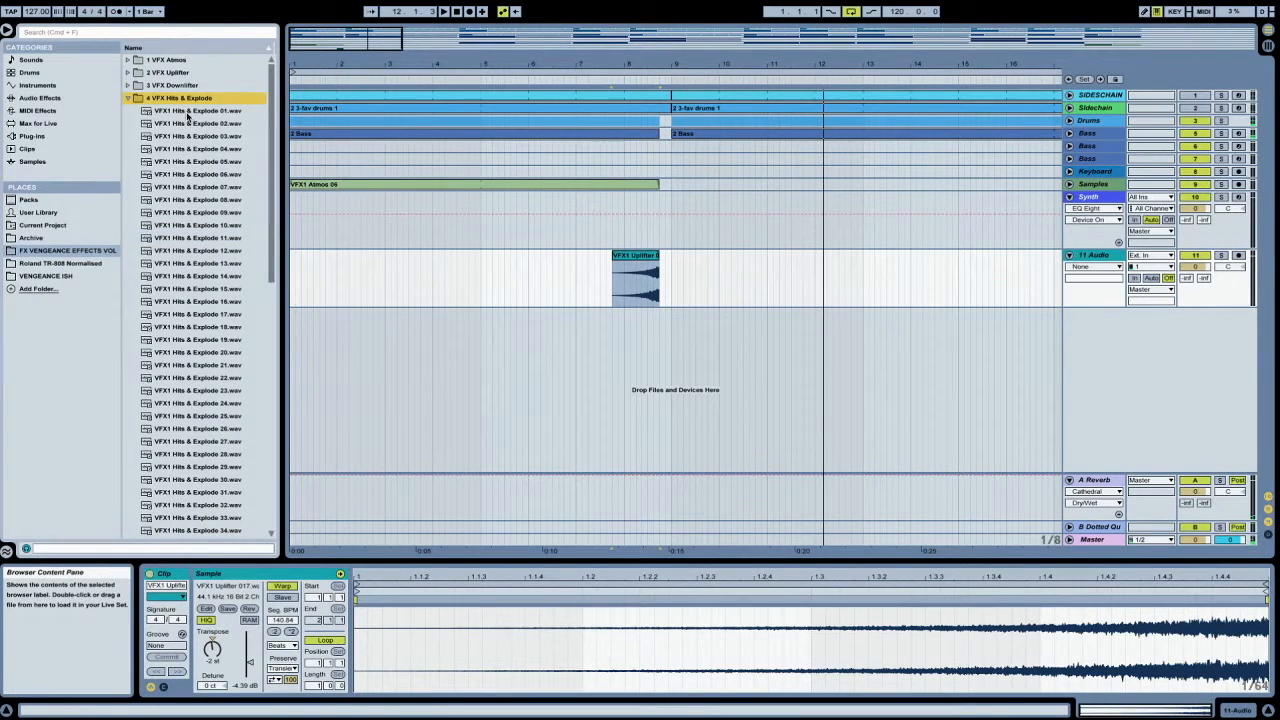
Audition the VFX Hits & Explode samples, place VFX1 Hits & Explode 52 at bar 9 on the uplifter's track, and select it.
{"action": "left_click", "coordinate": [669, 289]}
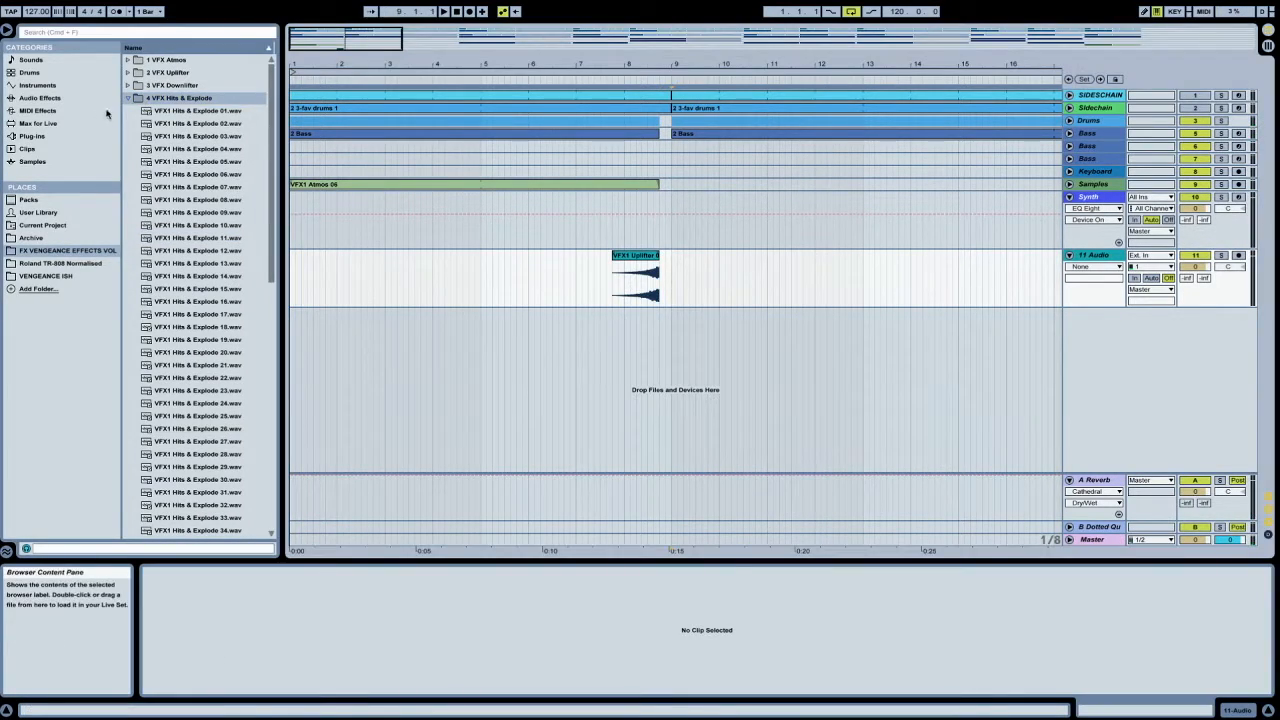
{"action": "left_click", "coordinate": [178, 112]}
{"action": "left_click", "coordinate": [180, 124]}
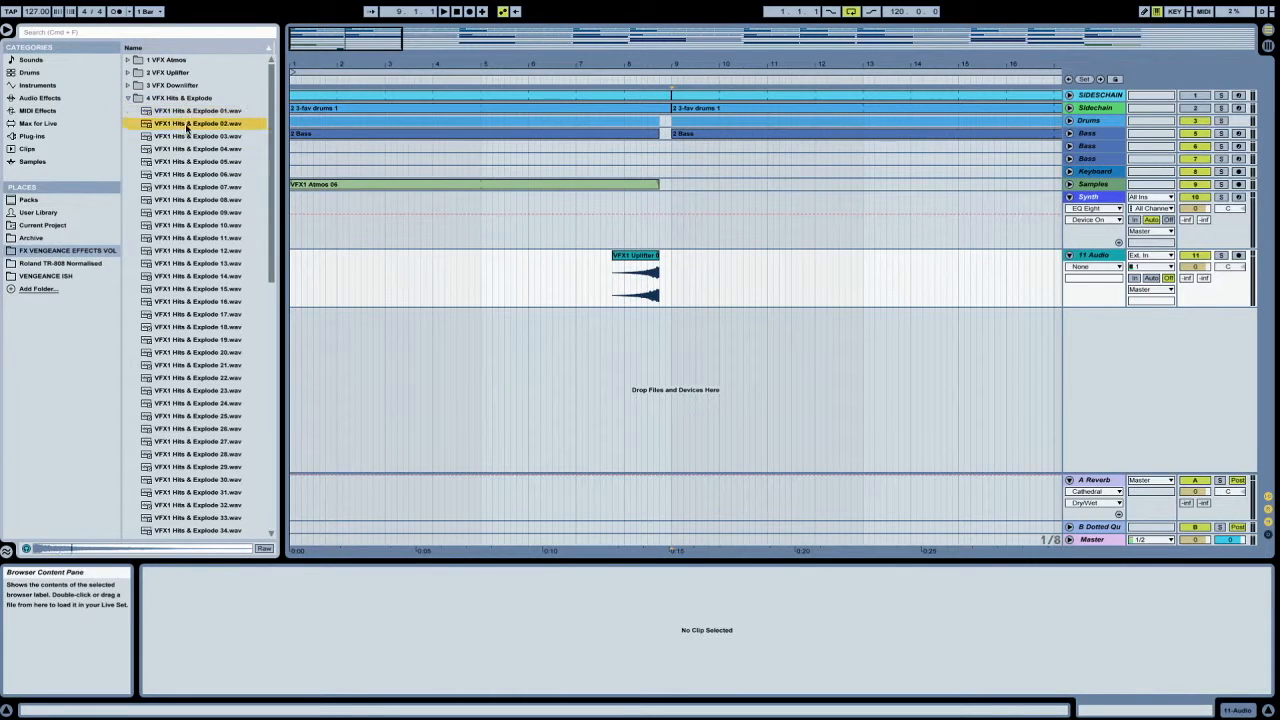
{"action": "left_click", "coordinate": [198, 176]}
{"action": "left_click", "coordinate": [205, 288]}
{"action": "scroll", "coordinate": [205, 290], "scroll_direction": "down", "scroll_amount": 10}
{"action": "left_click", "coordinate": [211, 301]}
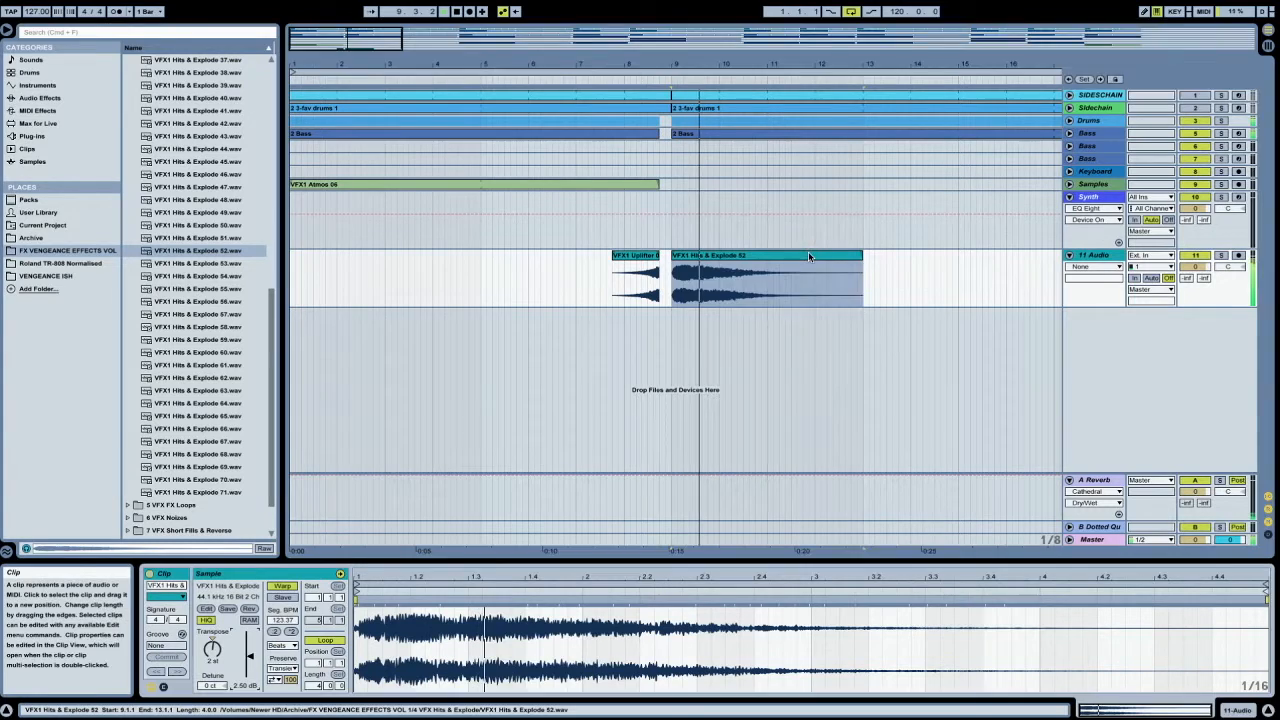
{"action": "left_click", "coordinate": [808, 254]}
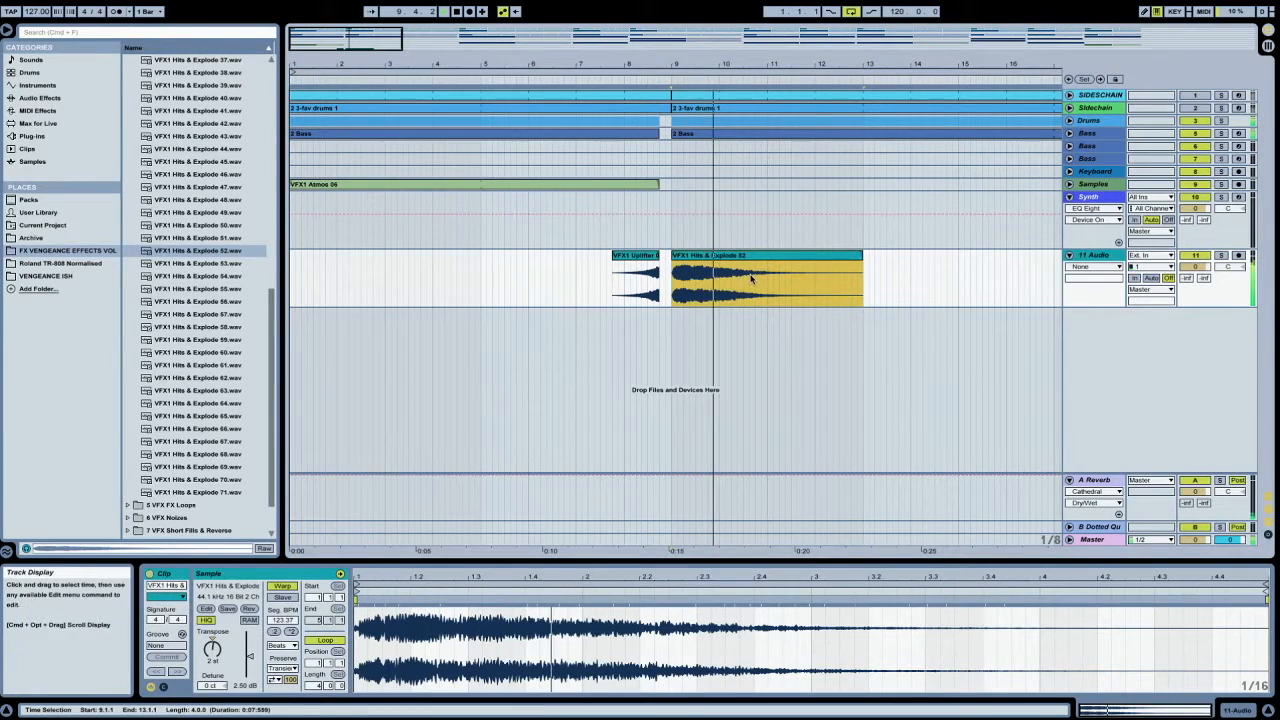
Trim VFX1 Hits & Explode 52 to end at 11.2.1 and lower the gain of VFX1 Hits & Explode 63 at bar 9 to -7.95 dB.
{"action": "left_click_drag", "start_coordinate": [345, 38], "coordinate": [436, 45]}
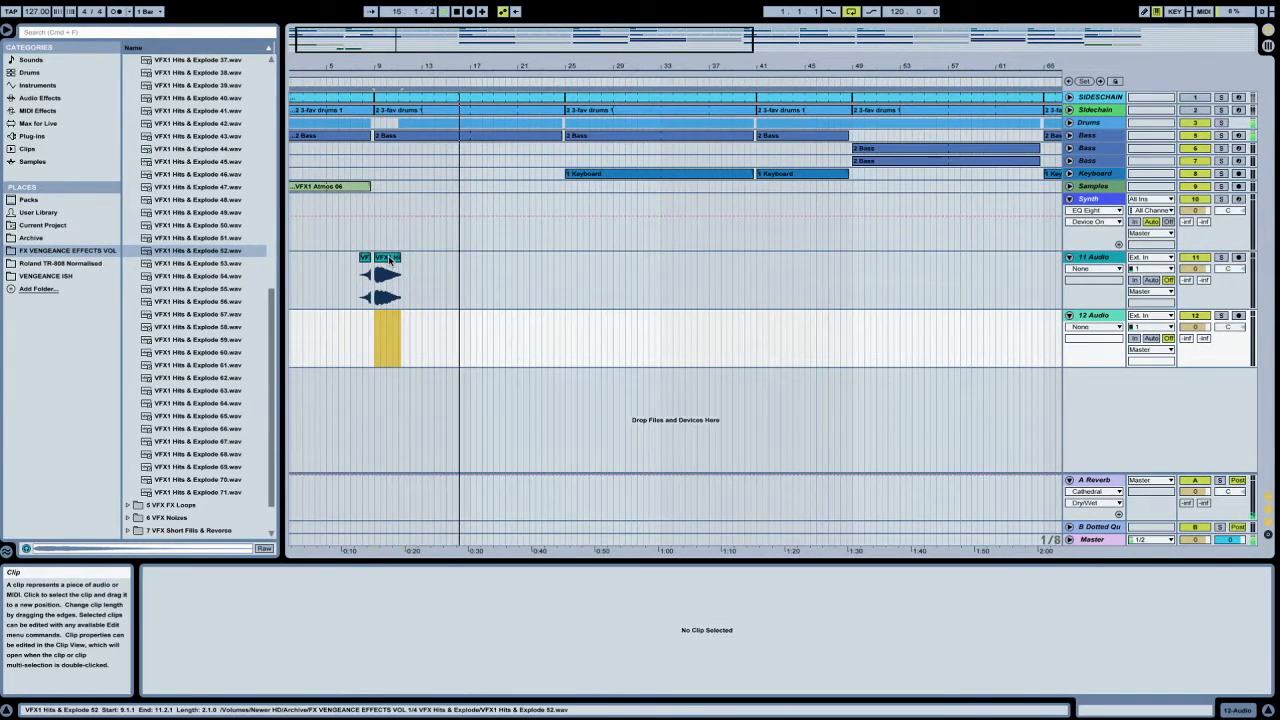
{"action": "left_click", "coordinate": [388, 330]}
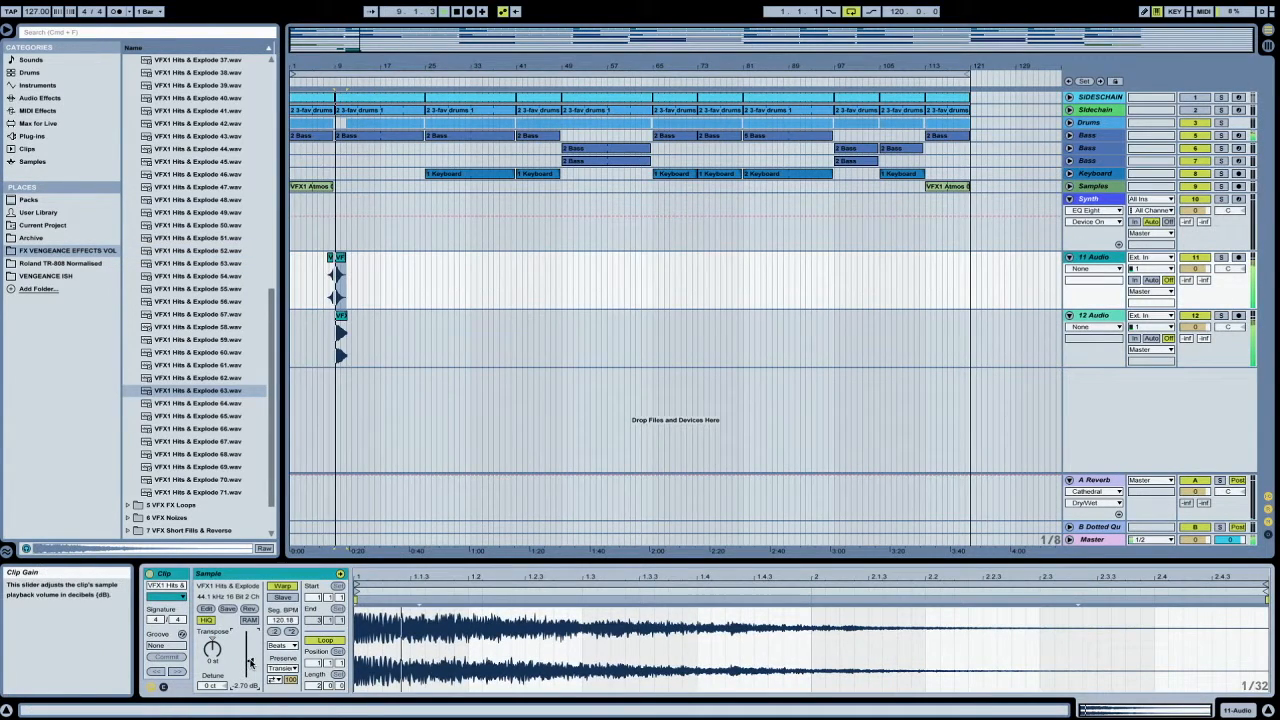
{"action": "left_click_drag", "start_coordinate": [251, 662], "coordinate": [251, 668]}
{"action": "left_click_drag", "start_coordinate": [506, 47], "coordinate": [350, 106]}
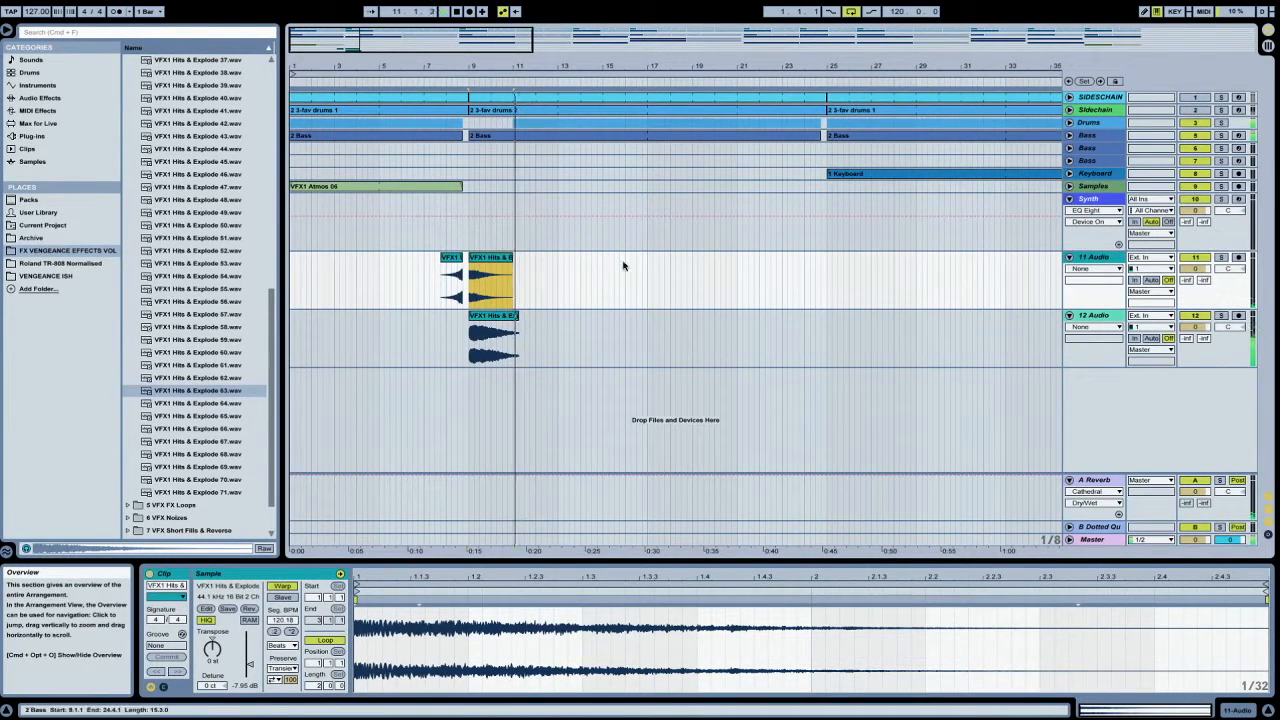
{"action": "left_click", "coordinate": [493, 317], "text": "shift"}
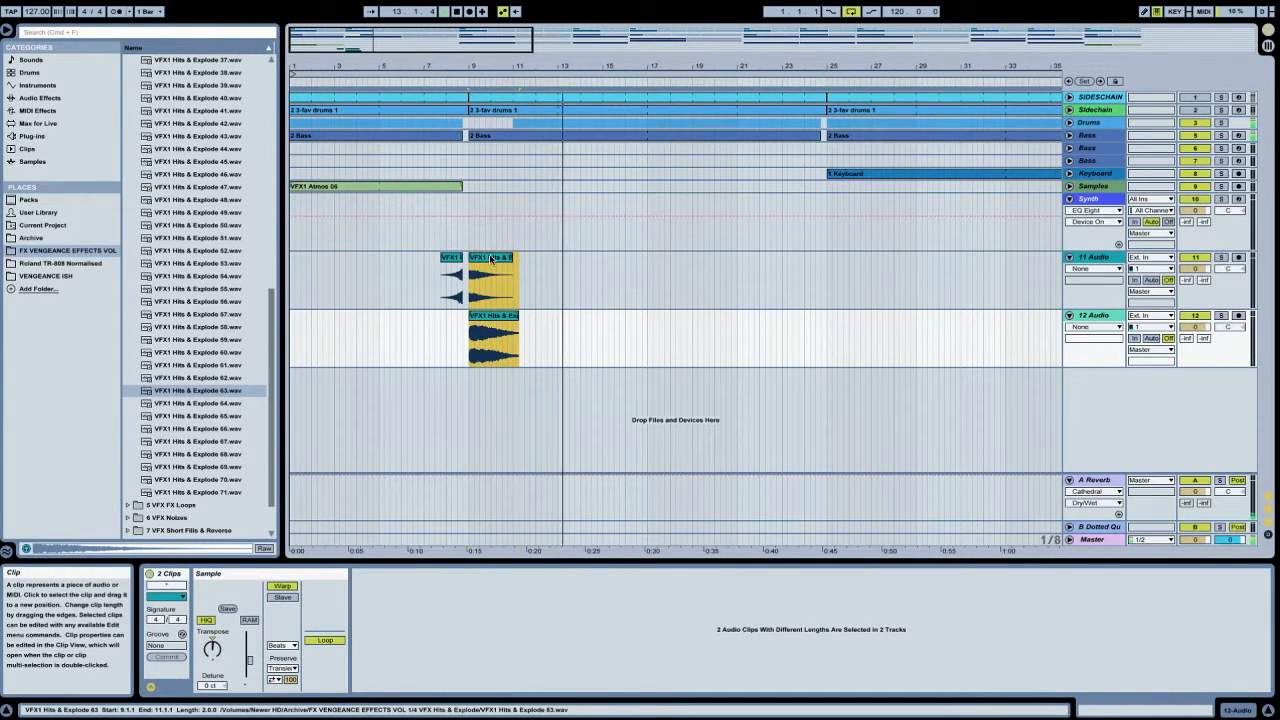
{"action": "left_click", "coordinate": [492, 288]}
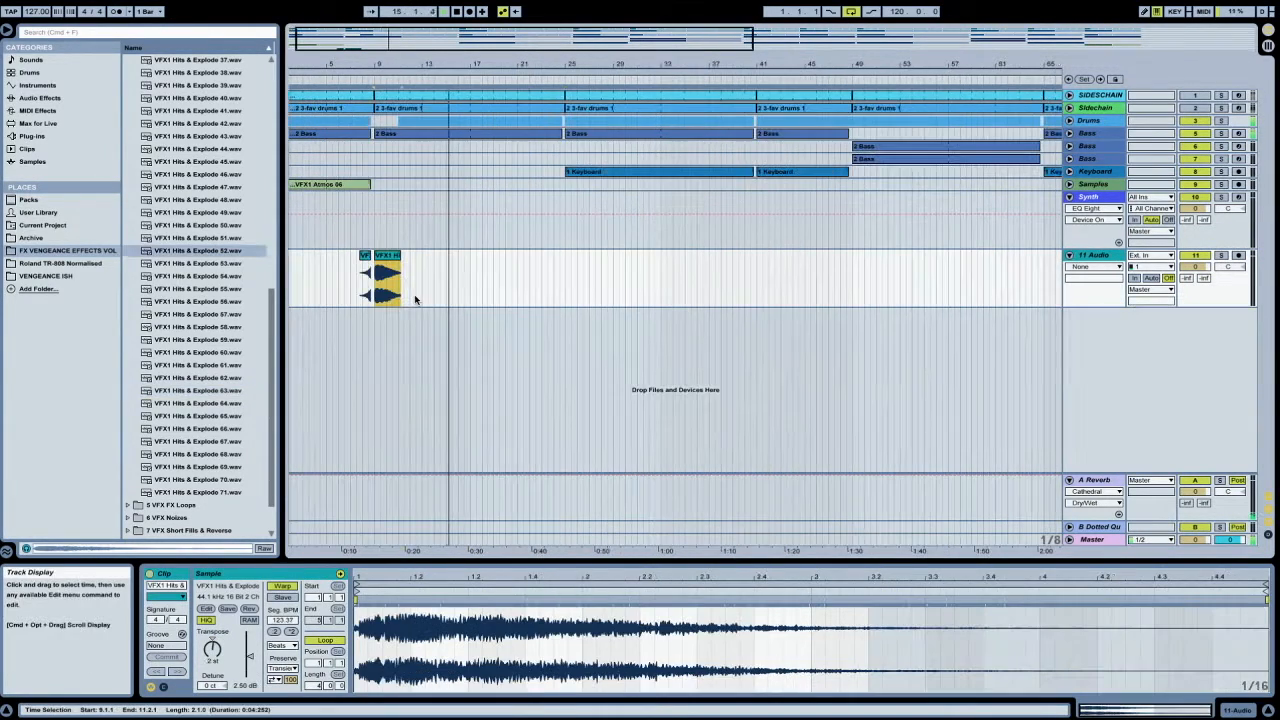
Add a new audio track, move the VFX1 Hits & Explode 52 clip at bar 9 onto it, and stop playback.
{"action": "key", "text": "super+t"}
{"action": "left_click_drag", "start_coordinate": [389, 258], "coordinate": [391, 330]}
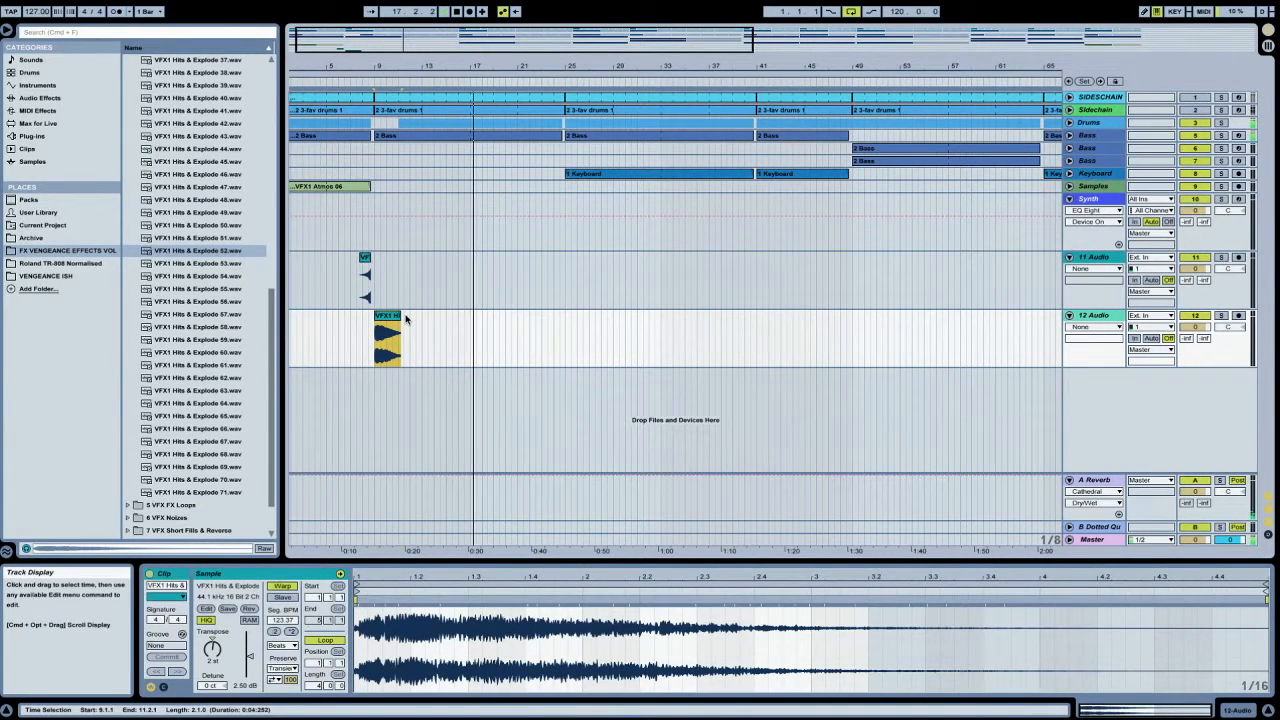
{"action": "key", "text": "space"}
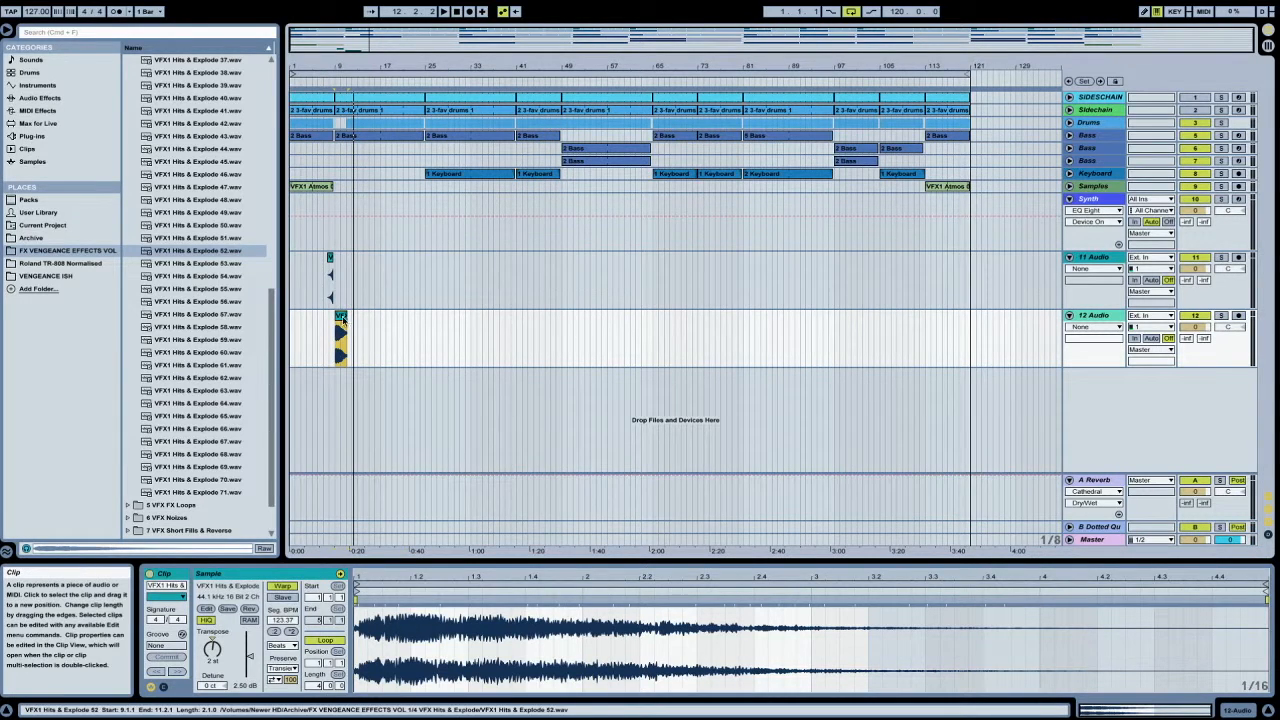
Audition more impact samples and place VFX1 Hits & Explode 63 at bar 9 on the uplifter's track.
{"action": "left_click", "coordinate": [212, 381]}
{"action": "left_click", "coordinate": [208, 393]}
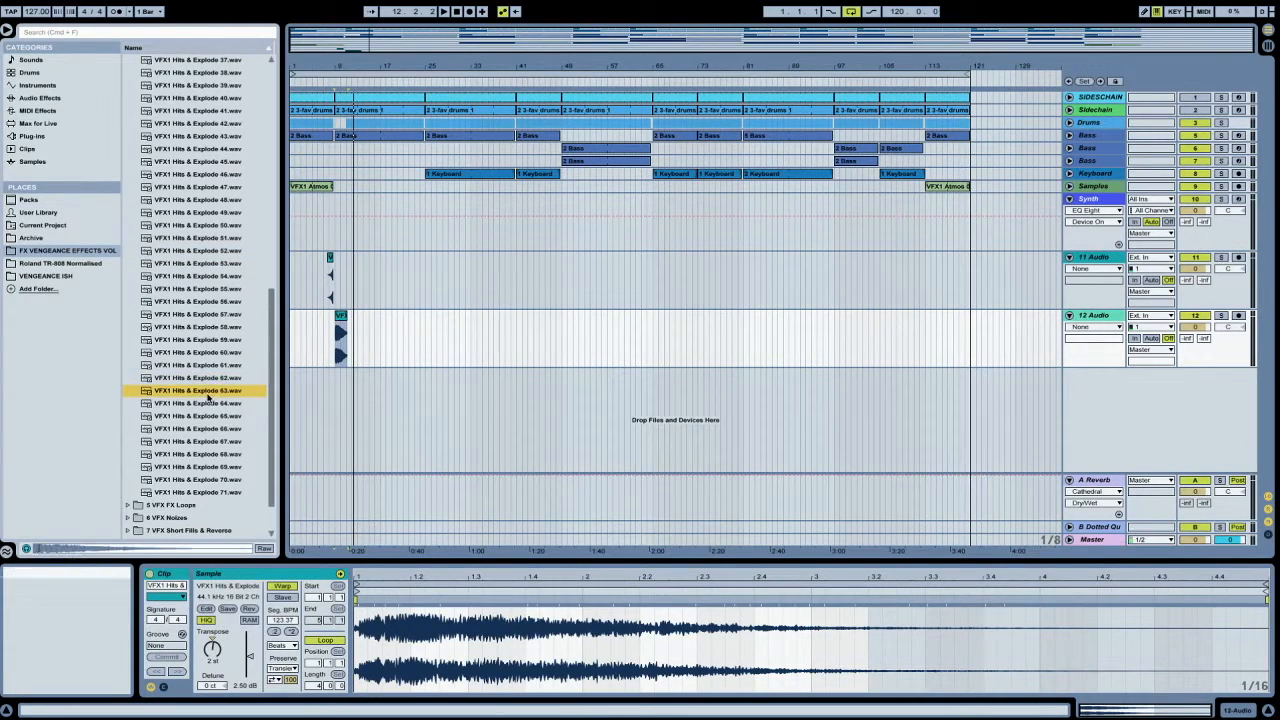
{"action": "left_click", "coordinate": [196, 304]}
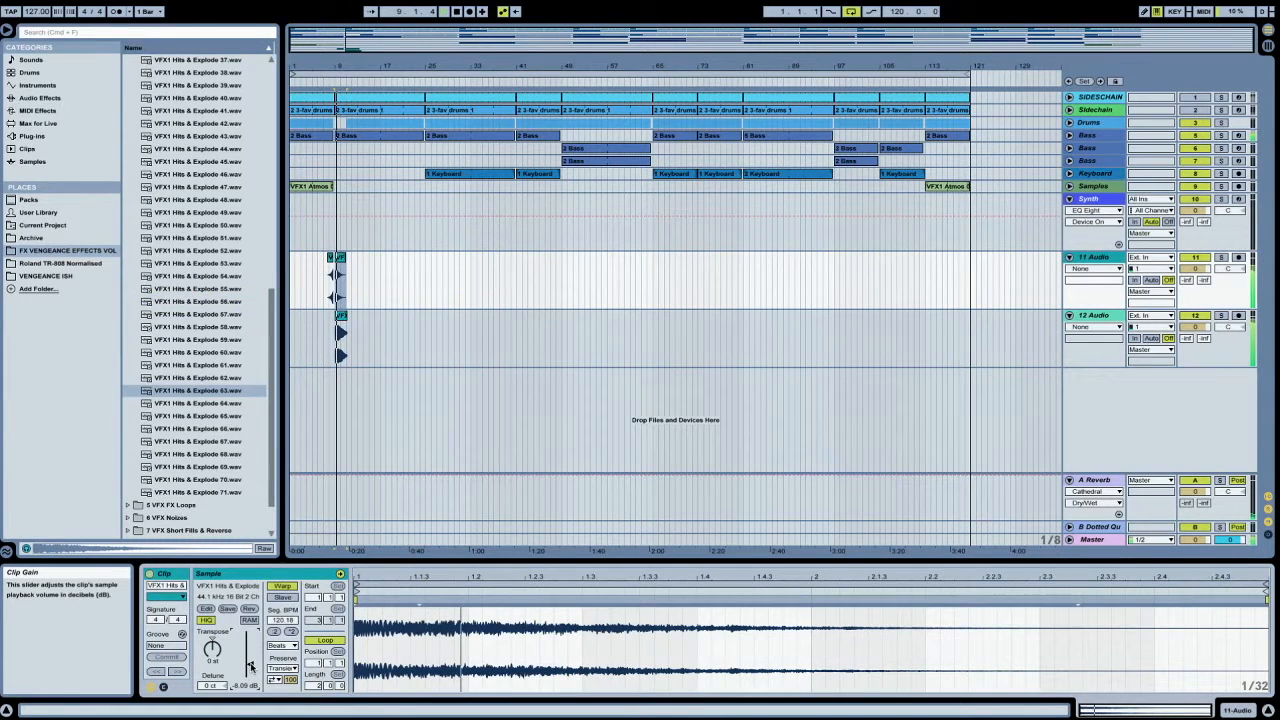
{"action": "left_click_drag", "start_coordinate": [503, 46], "coordinate": [635, 422]}
{"action": "left_click", "coordinate": [355, 40]}
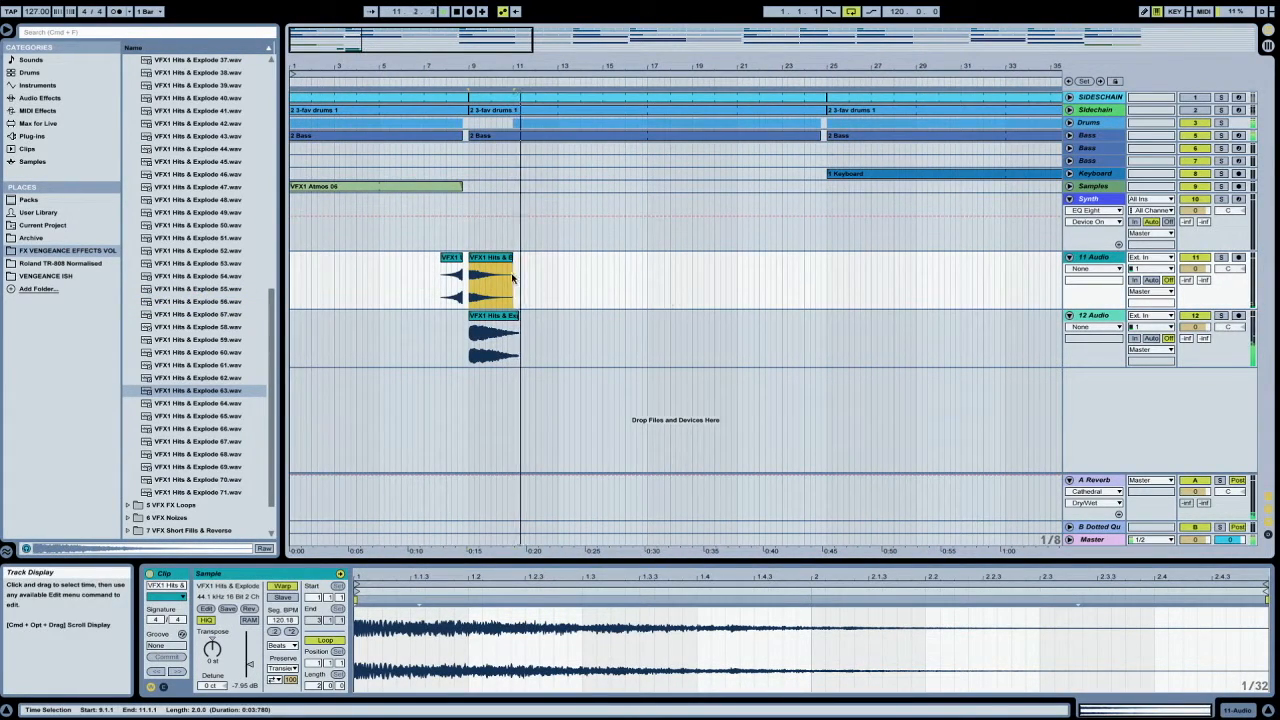
Copy the uplifter and VFX1 Hits & Explode 63 clips from the bar 9 transition to the bar 25 transition.
{"action": "left_click", "coordinate": [494, 326], "text": "shift"}
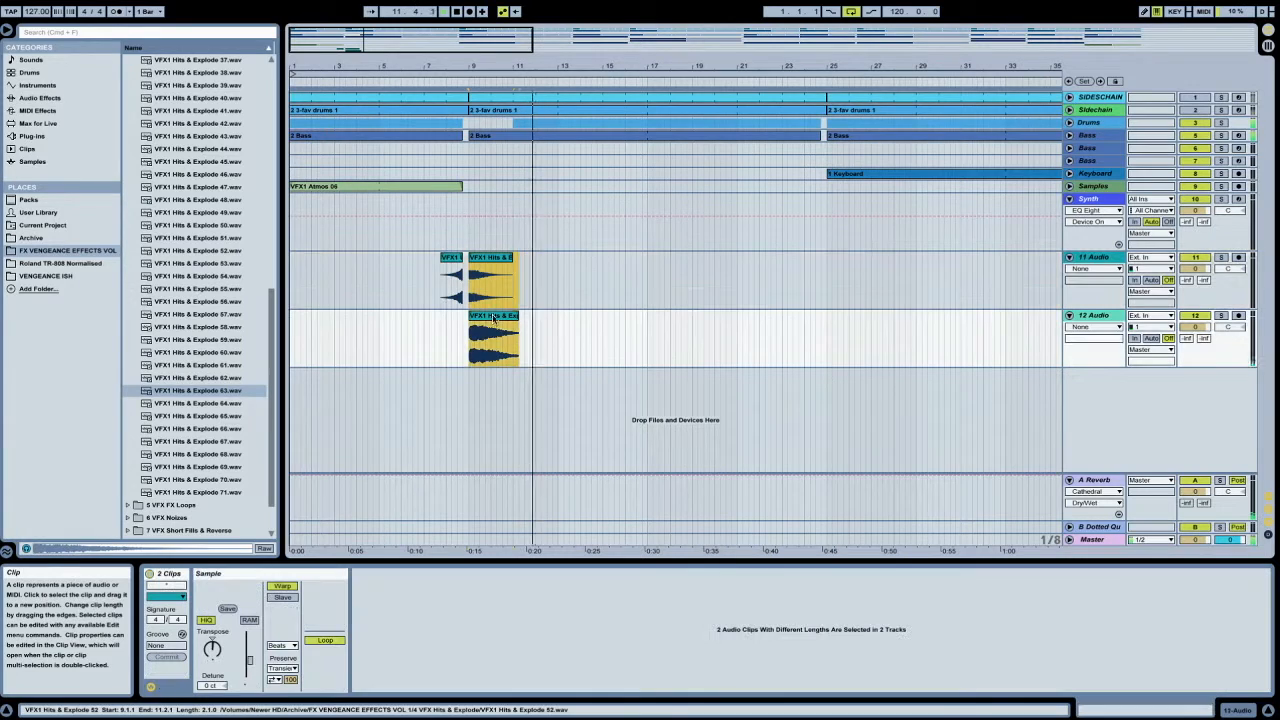
{"action": "left_click", "coordinate": [490, 259]}
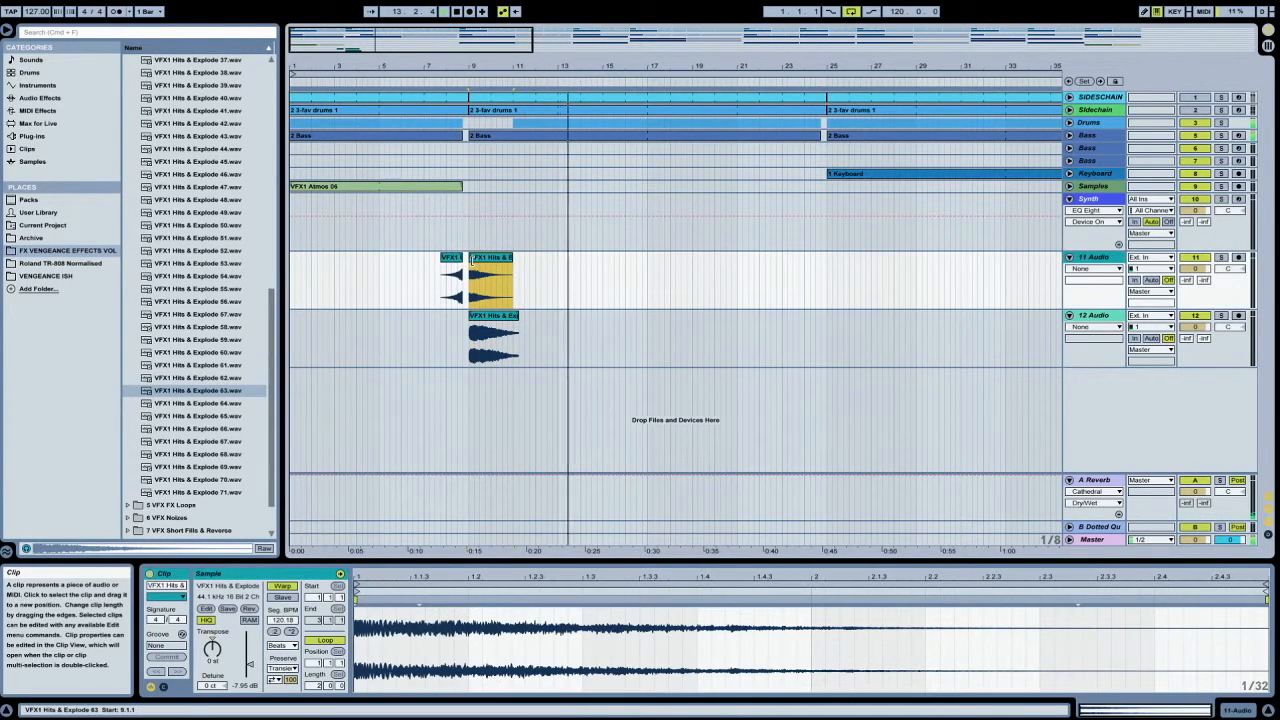
{"action": "left_click", "coordinate": [451, 261], "text": "shift"}
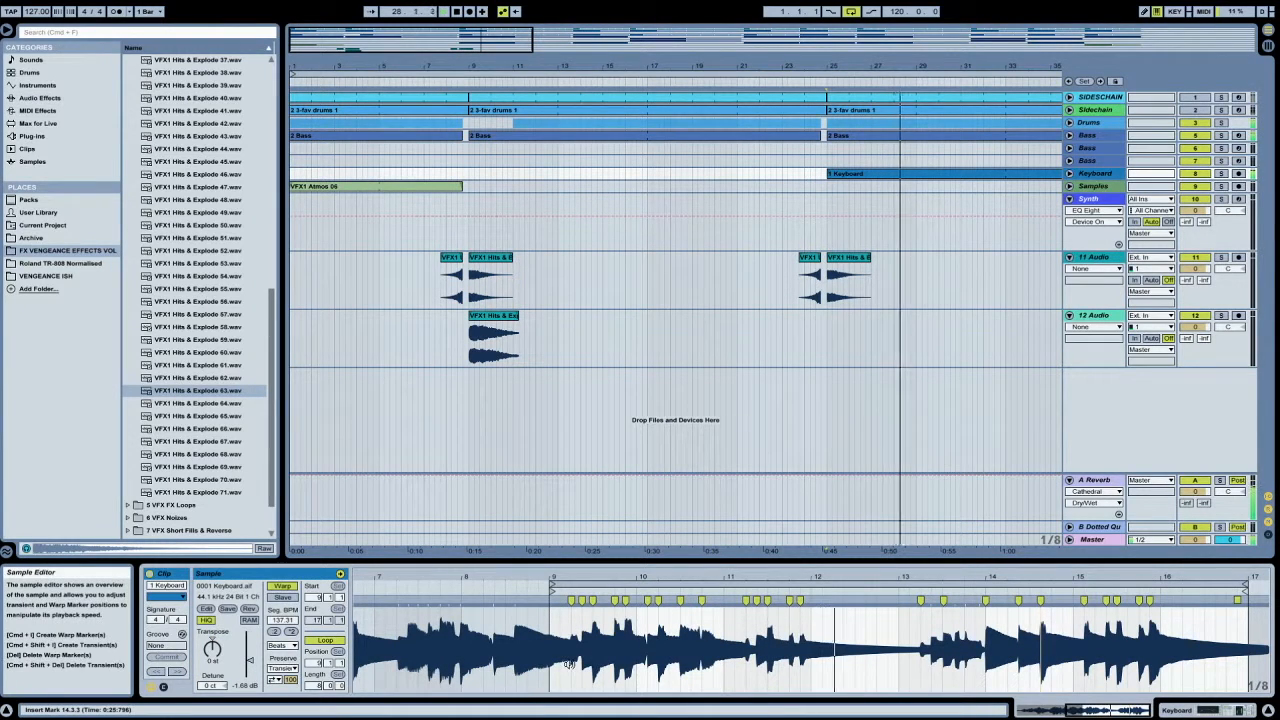
{"action": "left_click", "coordinate": [206, 609]}
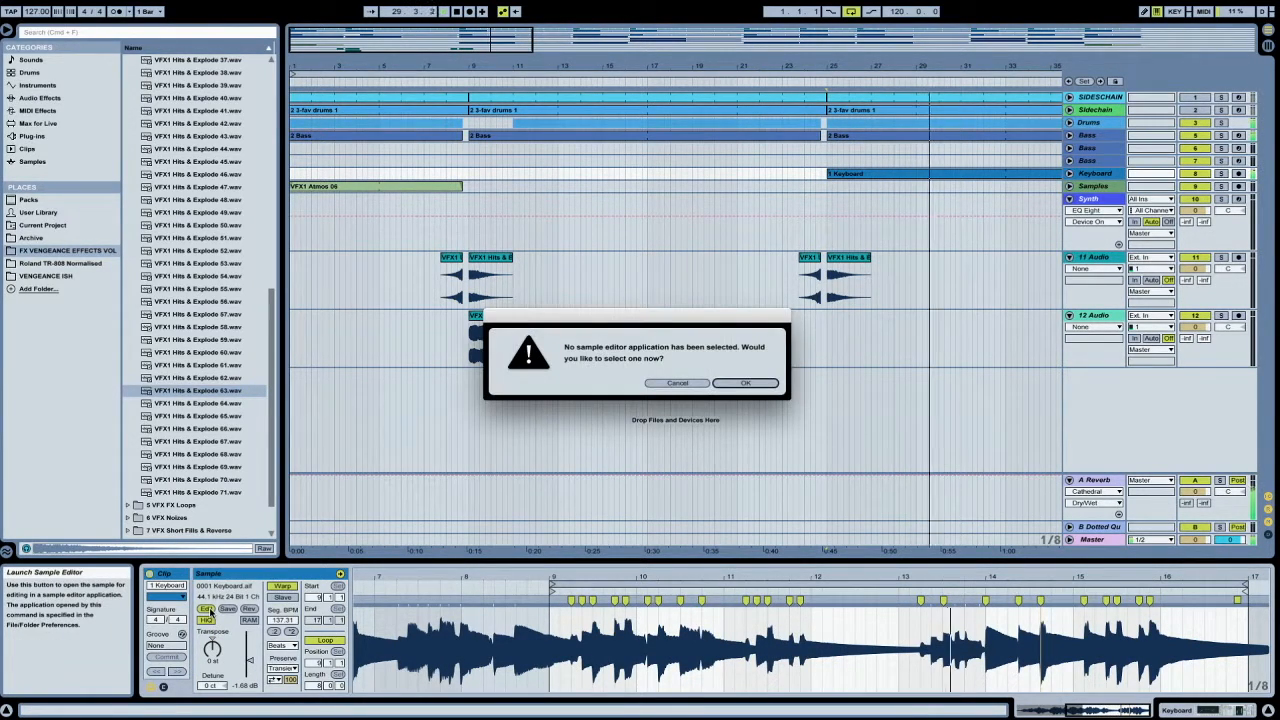
{"action": "left_click", "coordinate": [686, 384]}
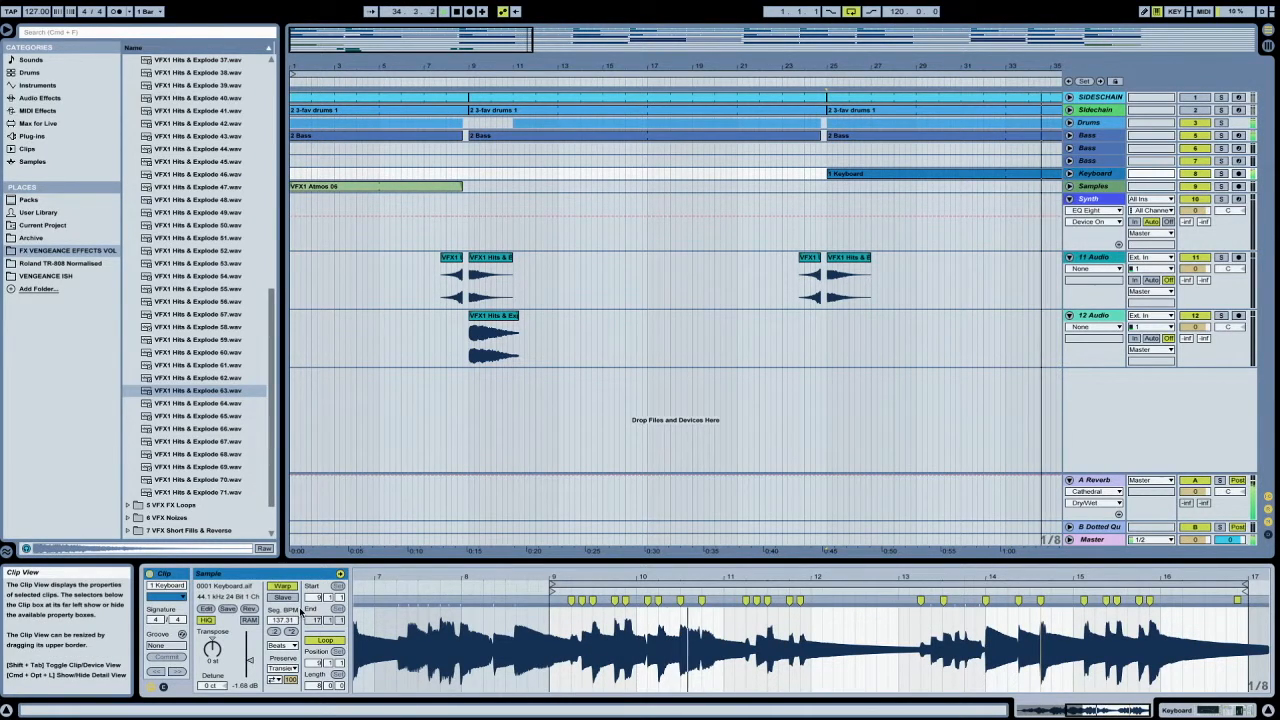
{"action": "left_click", "coordinate": [169, 598]}
{"action": "left_click", "coordinate": [170, 600]}
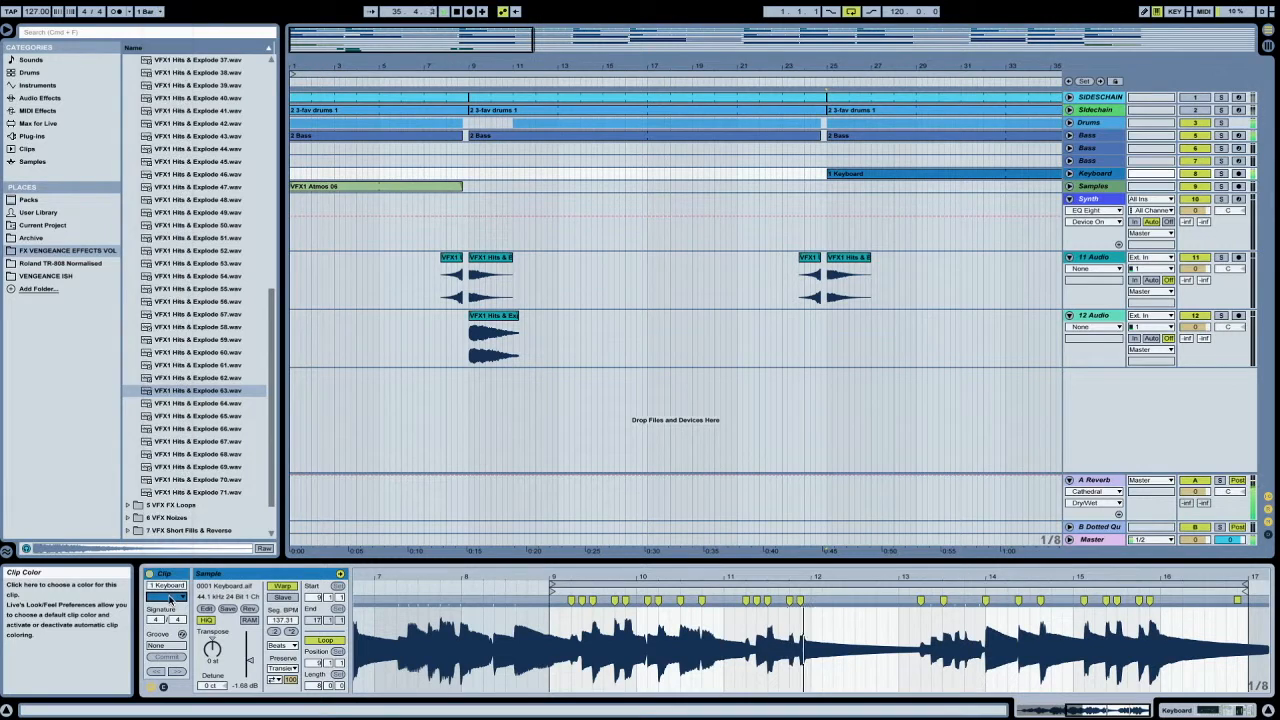
Show the Keyboard clip envelopes and silence the first beat of the clips at bars 25 and 41 with Volume Modulation.
{"action": "left_click", "coordinate": [163, 685]}
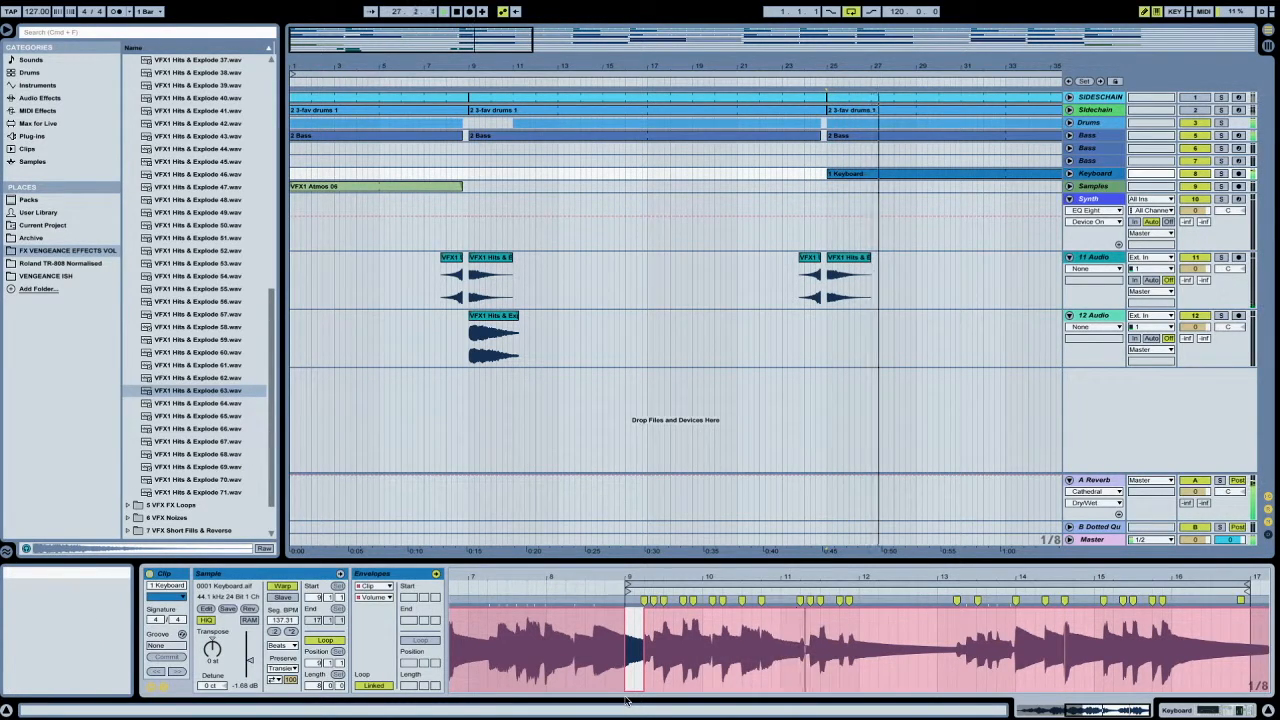
{"action": "key", "text": "minus"}
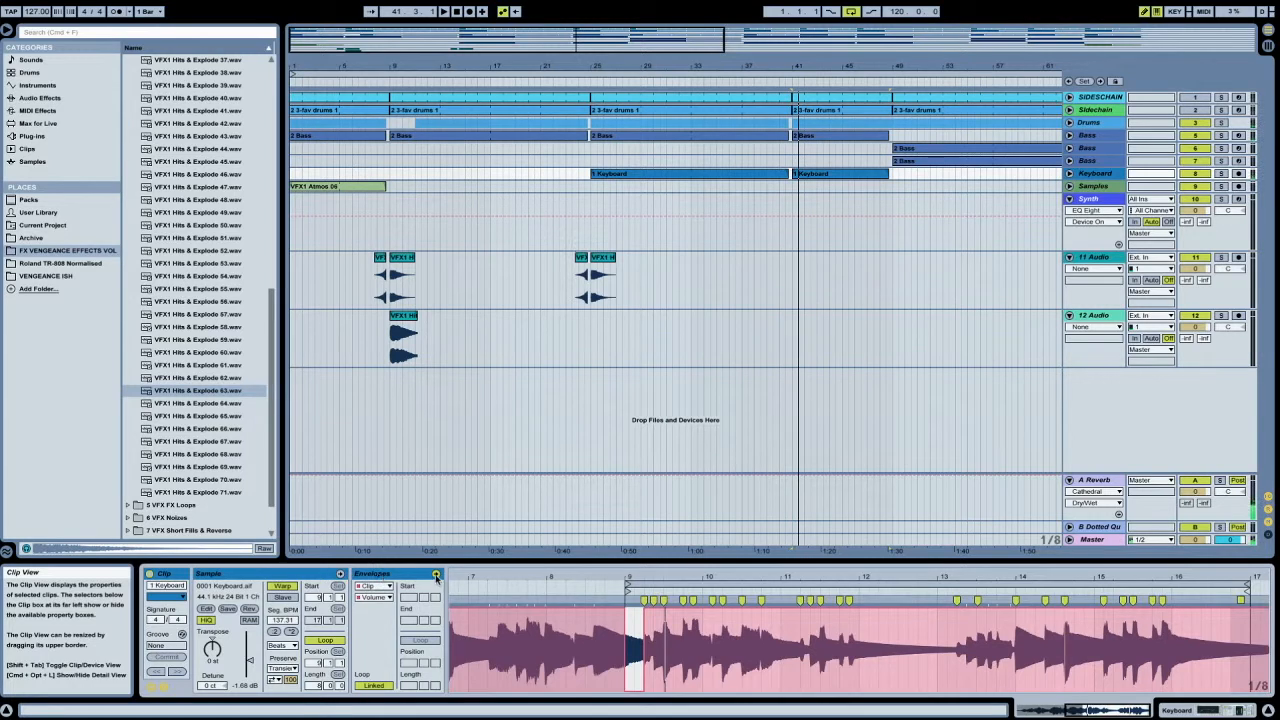
{"action": "left_click", "coordinate": [372, 597]}
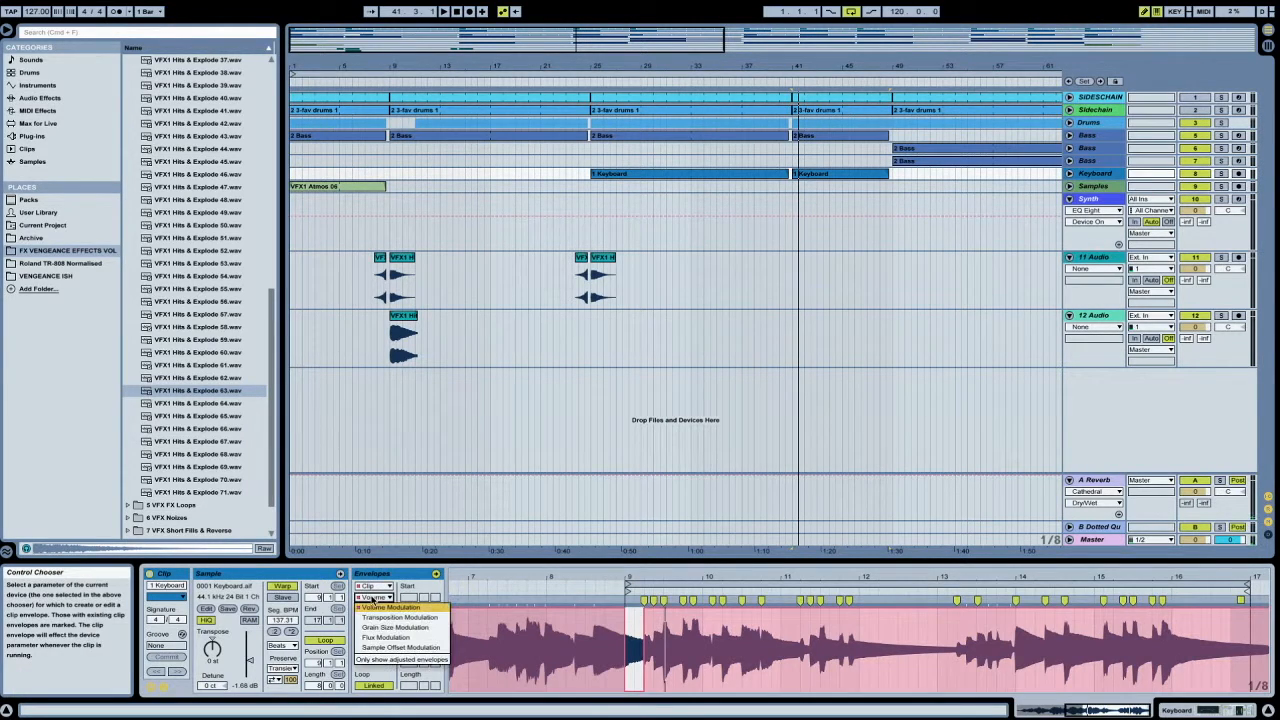
{"action": "left_click", "coordinate": [372, 607]}
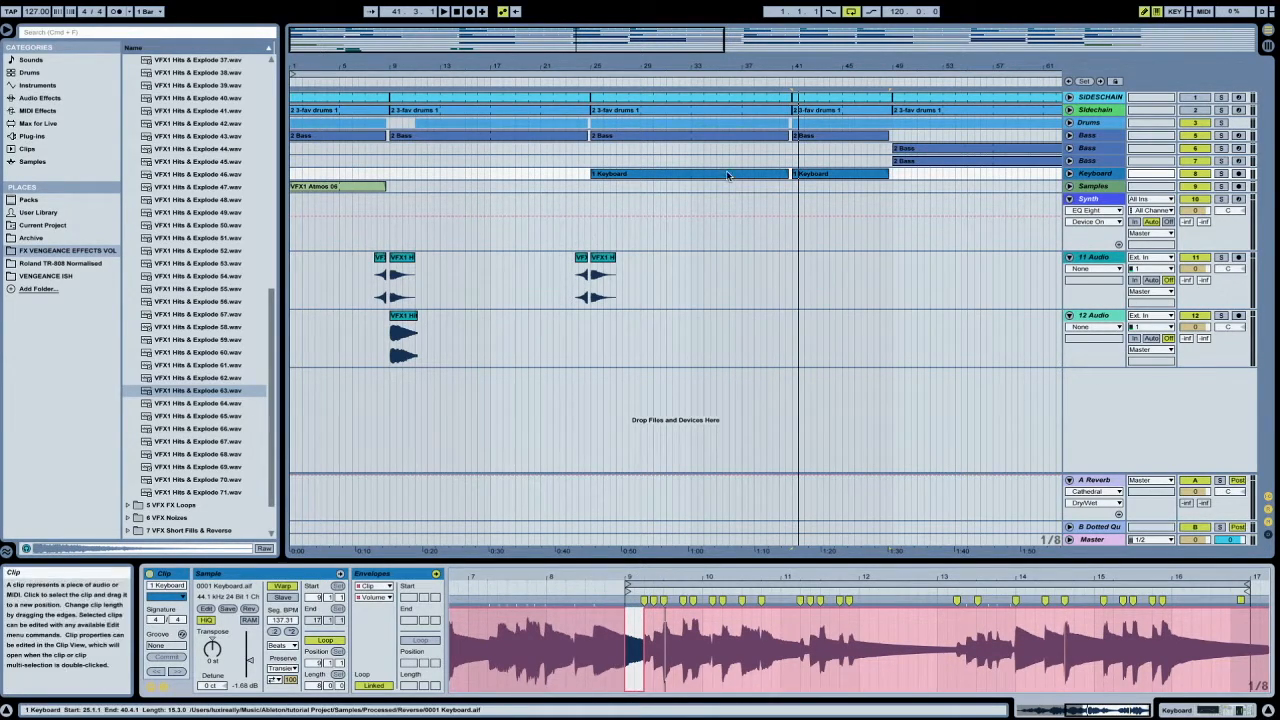
{"action": "left_click", "coordinate": [803, 176]}
Silence the first beat of the Keyboard clips at bars 65 and 73 in their volume envelopes.
{"action": "left_click_drag", "start_coordinate": [989, 67], "coordinate": [533, 67]}
{"action": "left_click", "coordinate": [692, 175]}
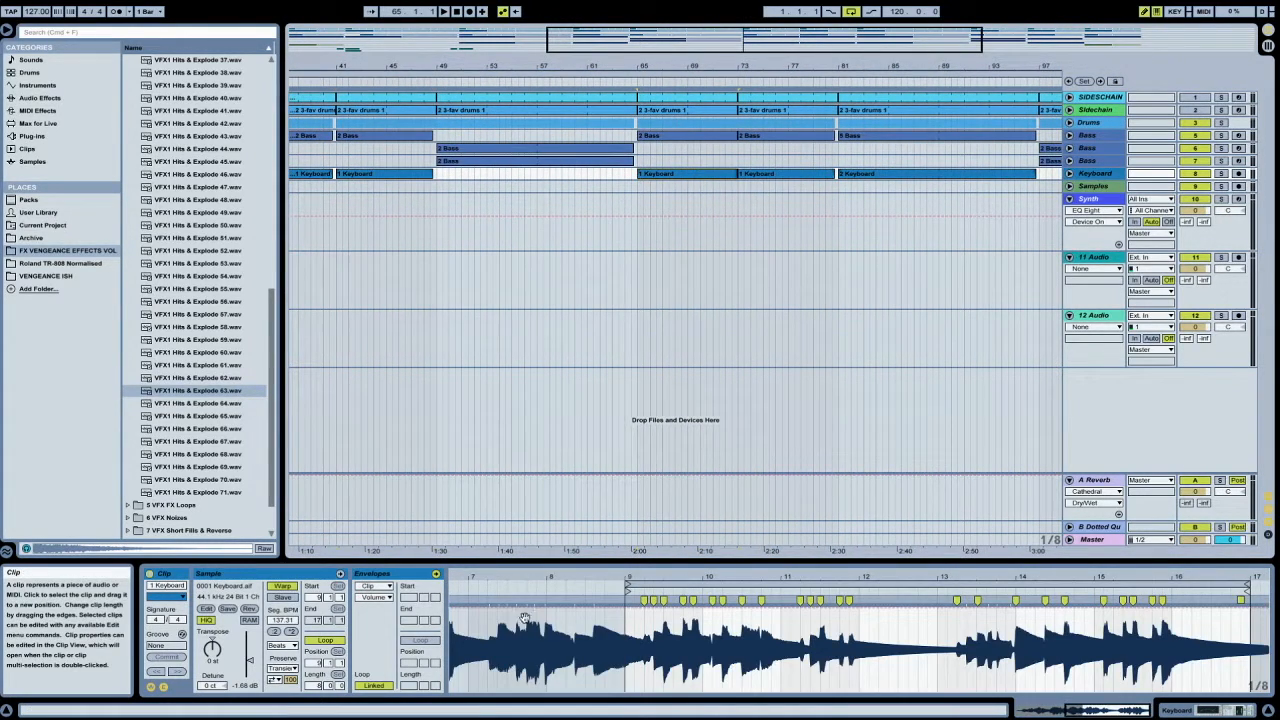
{"action": "left_click", "coordinate": [630, 688]}
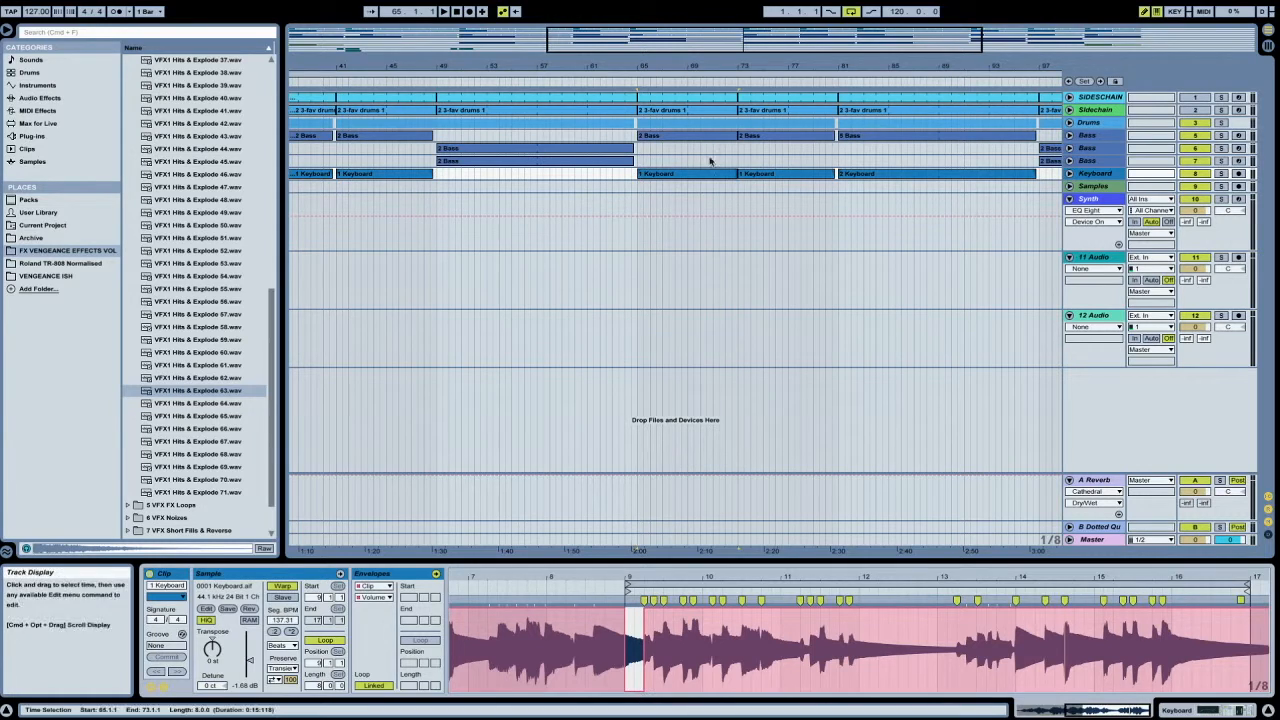
{"action": "left_click", "coordinate": [766, 175]}
{"action": "left_click", "coordinate": [633, 686]}
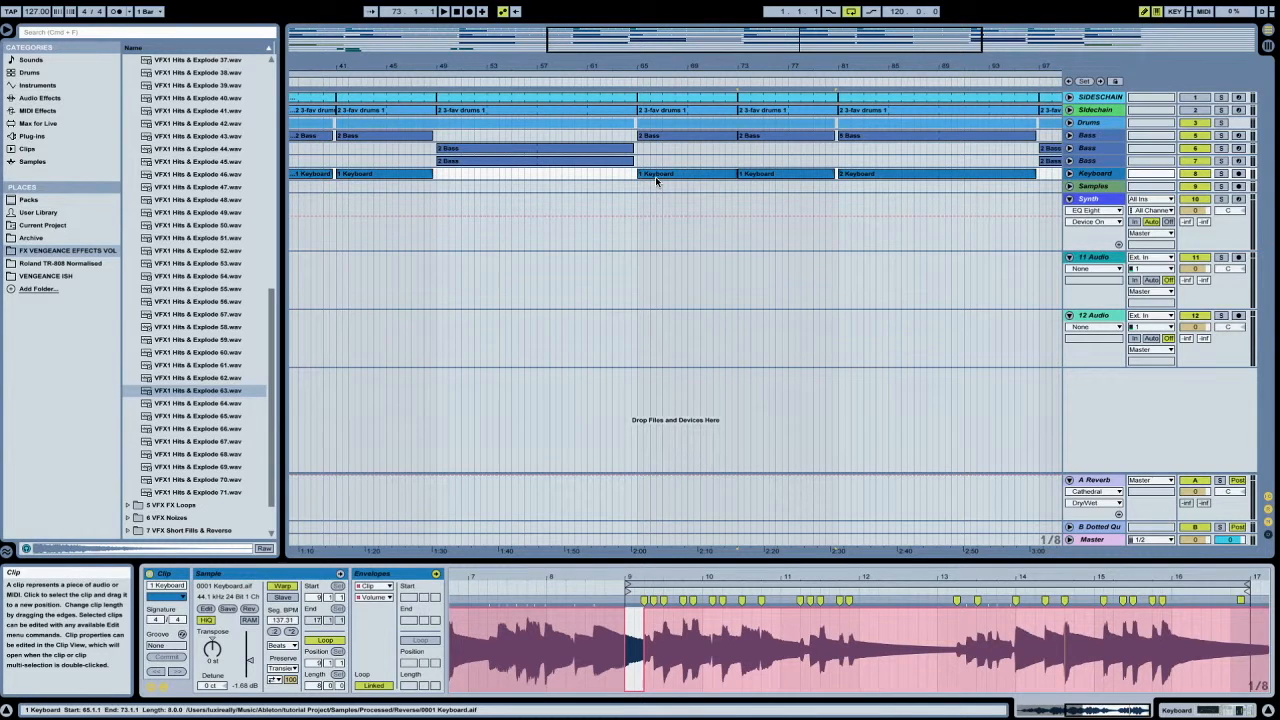
Check the Keyboard clip at bar 81, and silence the first beat of the one at bar 105 in its volume envelope.
{"action": "left_click", "coordinate": [846, 173]}
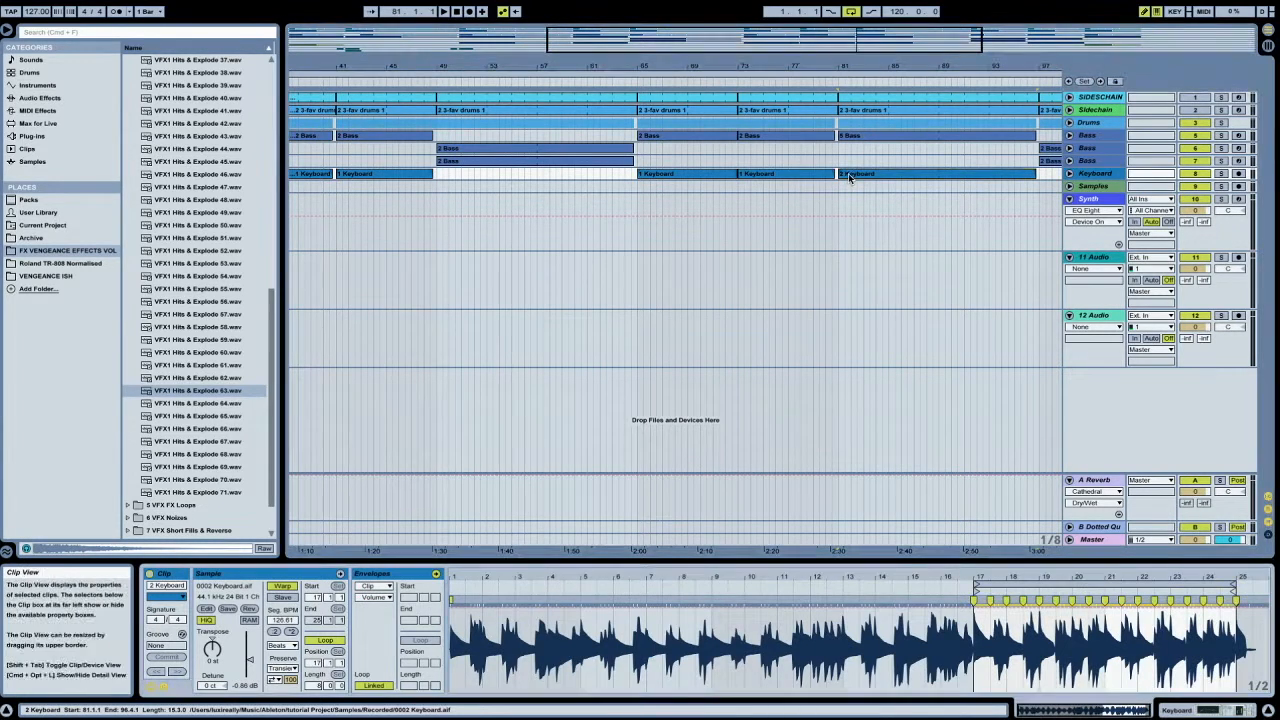
{"action": "left_click_drag", "start_coordinate": [801, 44], "coordinate": [890, 66]}
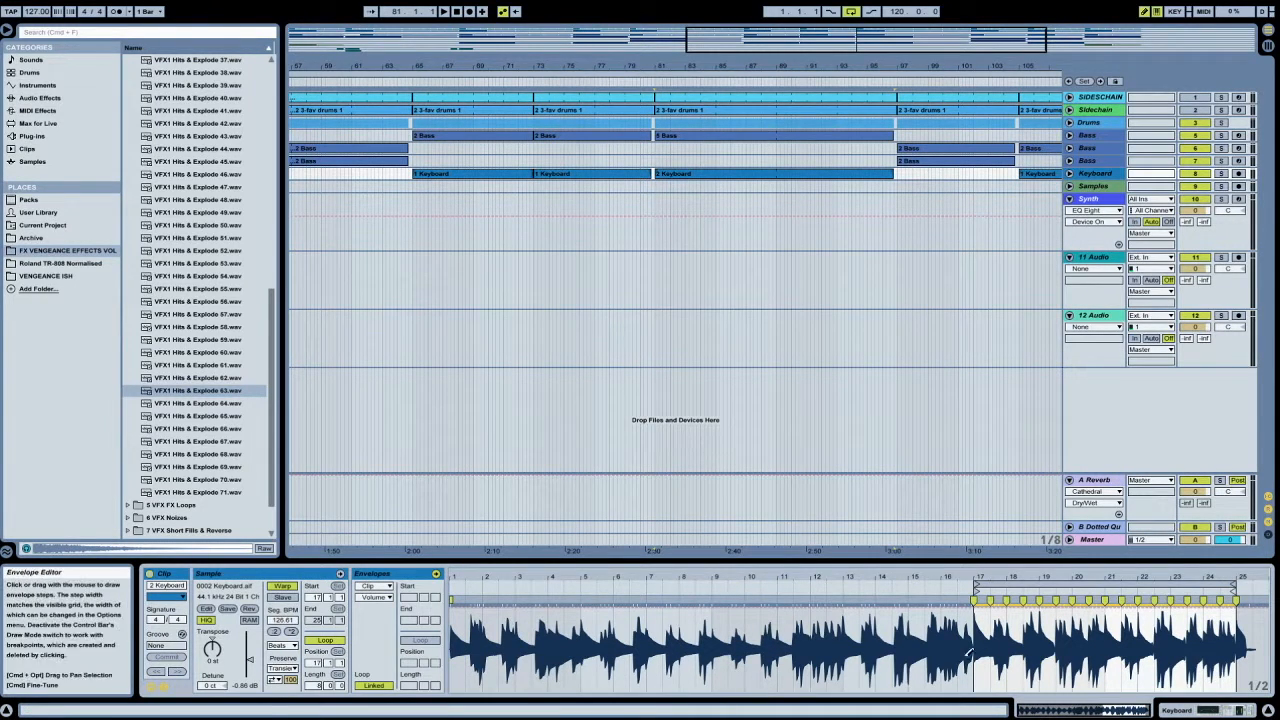
{"action": "left_click", "coordinate": [1040, 175]}
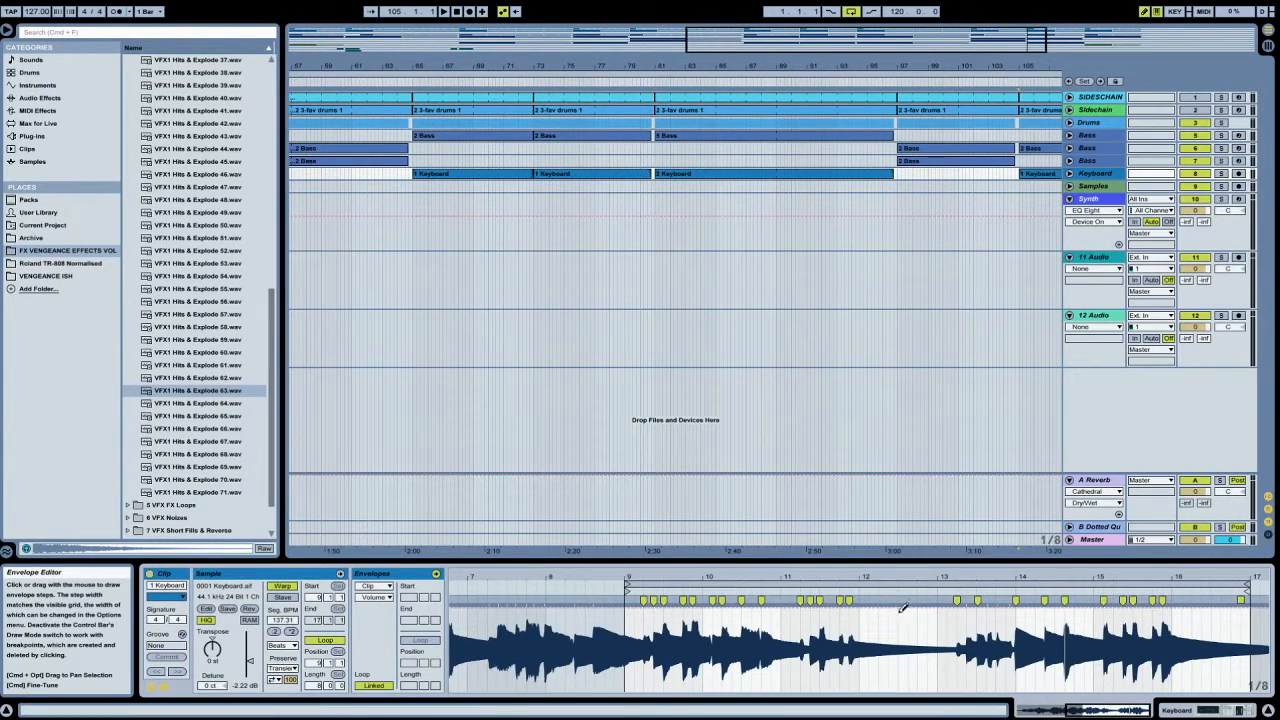
{"action": "left_click", "coordinate": [634, 663]}
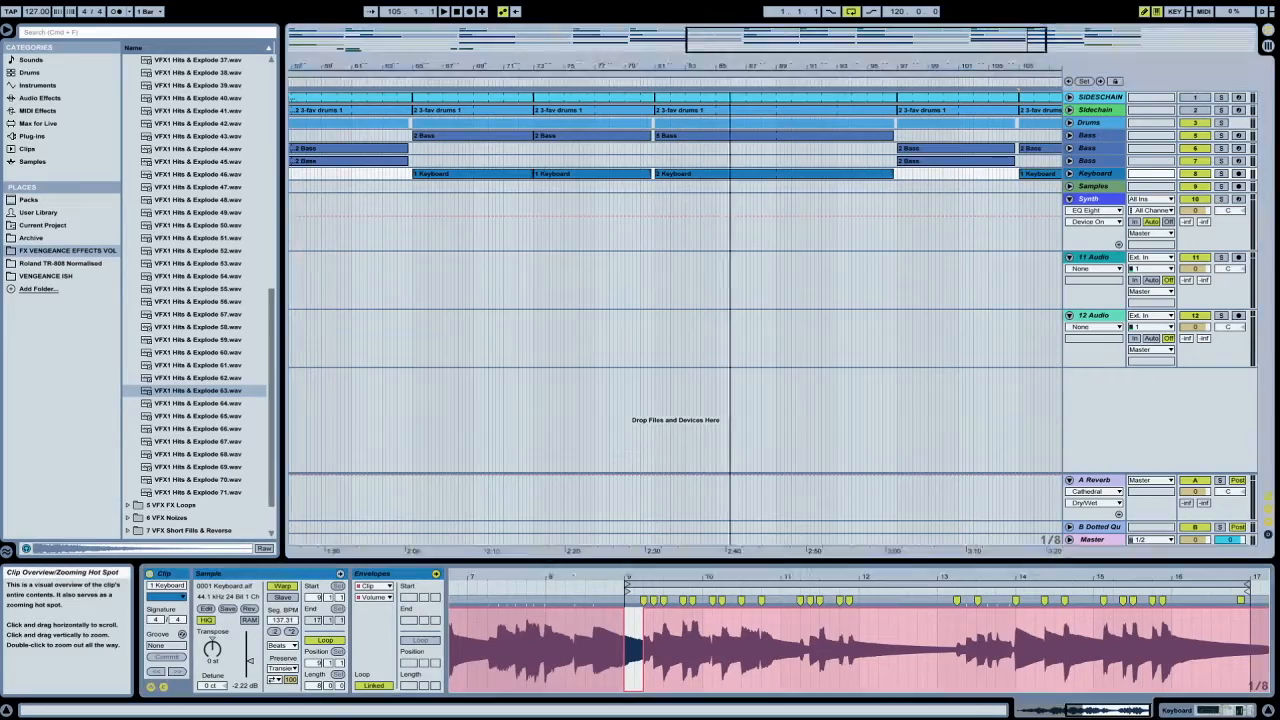
Copy the uplifter and impact pair from the bar 25 transition to bar 41 and on to the following section transition.
{"action": "scroll", "coordinate": [600, 420], "scroll_direction": "left", "scroll_amount": 10}
{"action": "scroll", "coordinate": [600, 420], "scroll_direction": "down", "scroll_amount": 5}
{"action": "scroll", "coordinate": [600, 420], "scroll_direction": "up", "scroll_amount": 10}
{"action": "scroll", "coordinate": [600, 420], "scroll_direction": "down", "scroll_amount": 2}
{"action": "scroll", "coordinate": [682, 420], "scroll_direction": "down", "scroll_amount": 10}
{"action": "scroll", "coordinate": [682, 420], "scroll_direction": "up", "scroll_amount": 5}
{"action": "scroll", "coordinate": [682, 420], "scroll_direction": "right", "scroll_amount": 3}
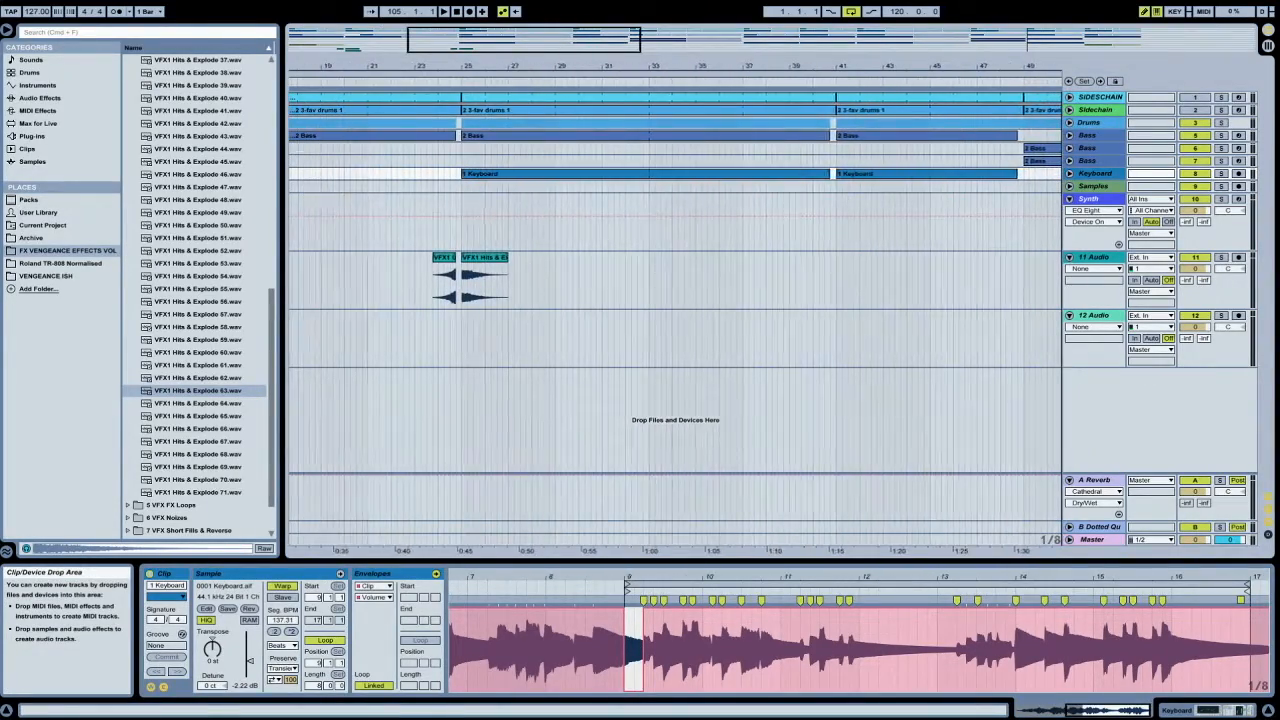
{"action": "scroll", "coordinate": [682, 420], "scroll_direction": "up", "scroll_amount": 2}
{"action": "left_click", "coordinate": [497, 268]}
{"action": "left_click", "coordinate": [441, 262], "text": "shift"}
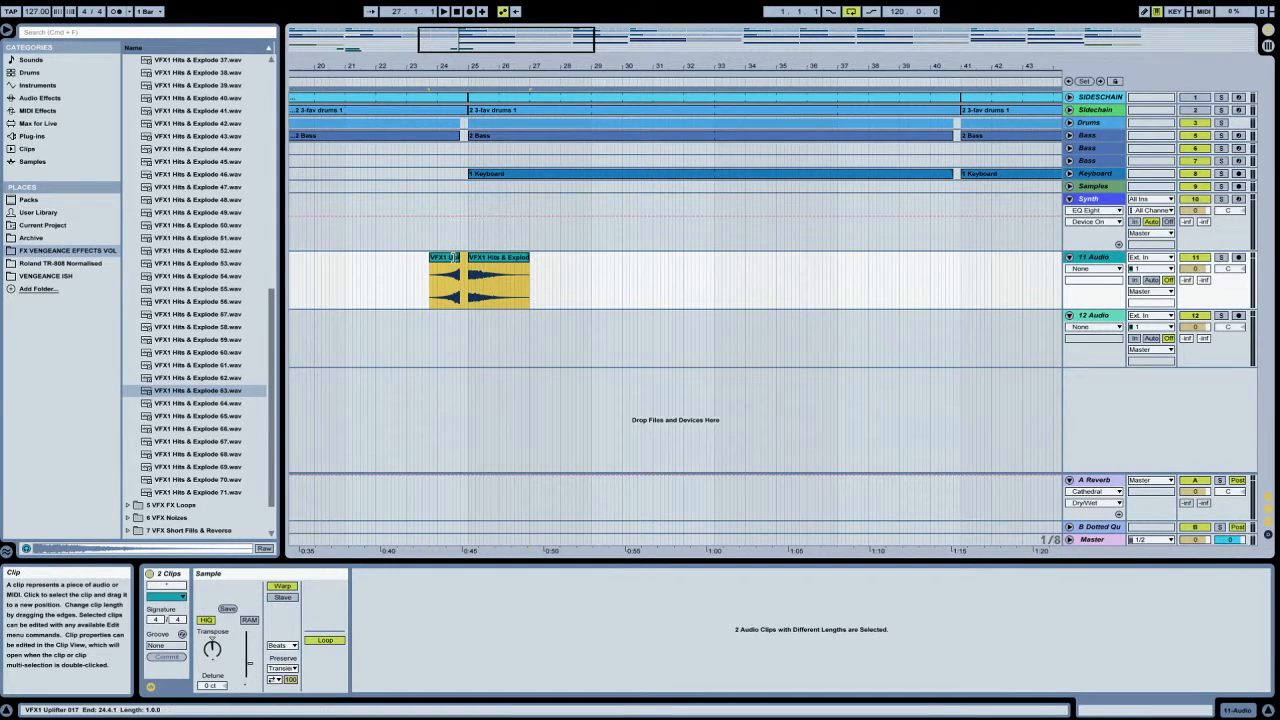
{"action": "left_click_drag", "start_coordinate": [441, 262], "coordinate": [934, 262]}
{"action": "left_click_drag", "start_coordinate": [516, 40], "coordinate": [645, 40]}
{"action": "left_click_drag", "start_coordinate": [386, 257], "coordinate": [644, 277]}
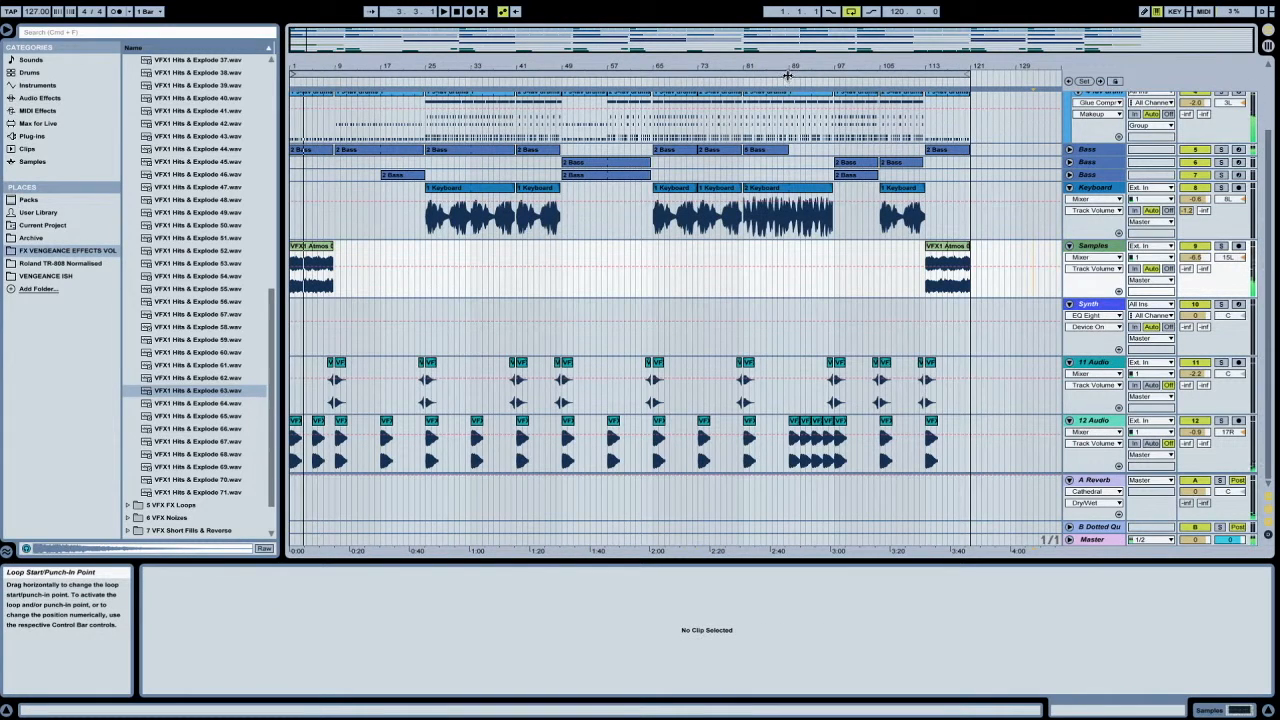
Select the whole arrangement from 1.1.1 to 121.1.1 and look over its tracks.
{"action": "left_click", "coordinate": [760, 75]}
{"action": "key", "text": "super+a"}
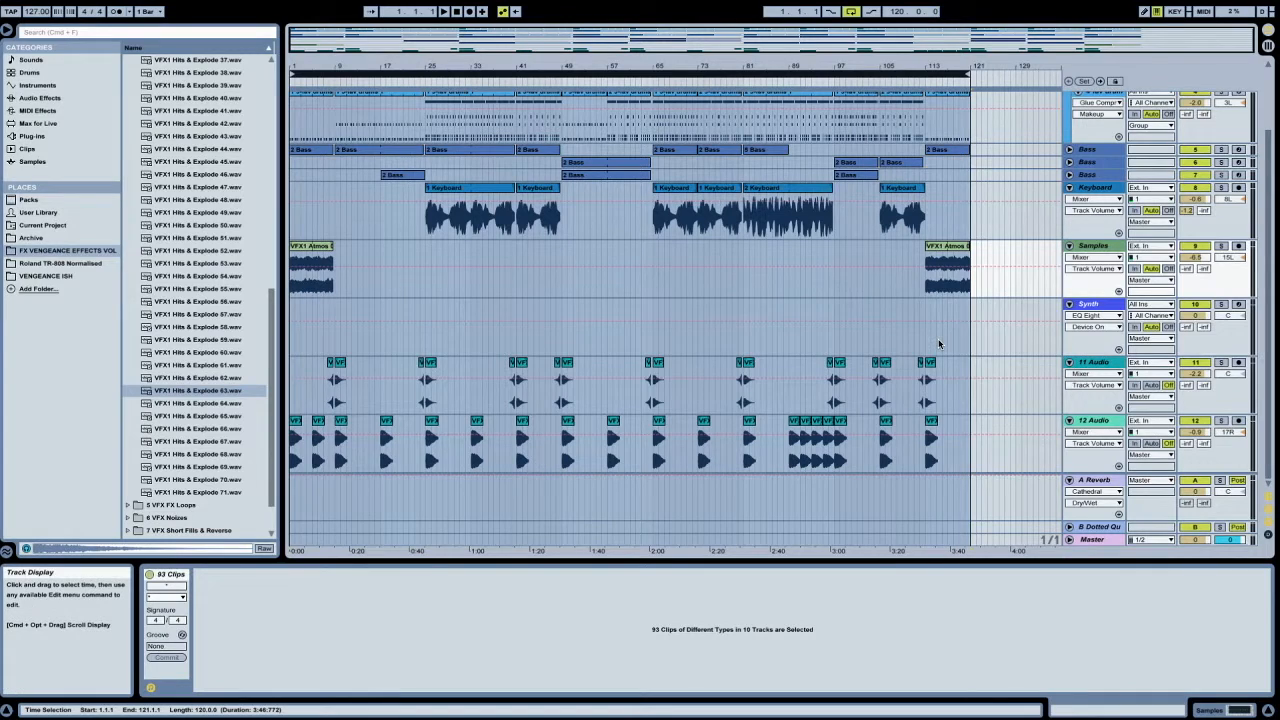
{"action": "scroll", "coordinate": [816, 291], "scroll_direction": "up", "scroll_amount": 3}
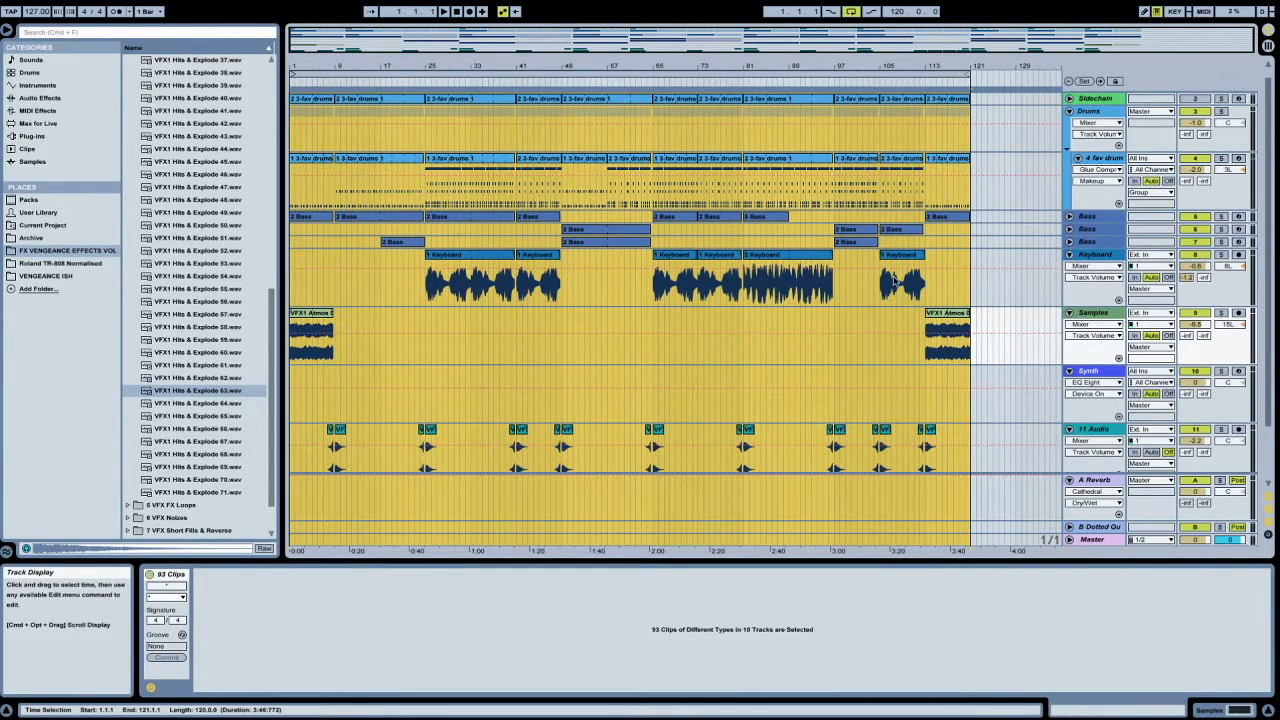
{"action": "scroll", "coordinate": [896, 283], "scroll_direction": "up", "scroll_amount": 1}
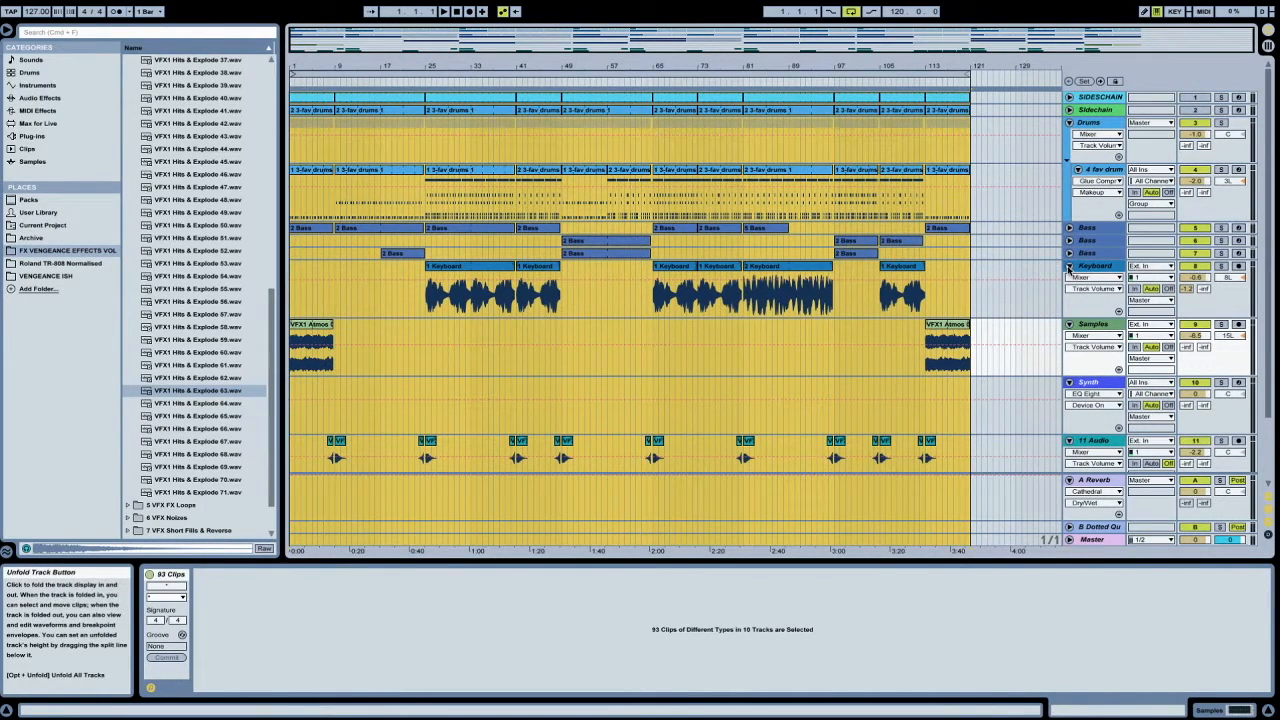
Clear the selection and fold the Keyboard, Samples, 11 Audio, 12 Audio, 4 fav drum and Drums tracks.
{"action": "left_click", "coordinate": [1069, 266]}
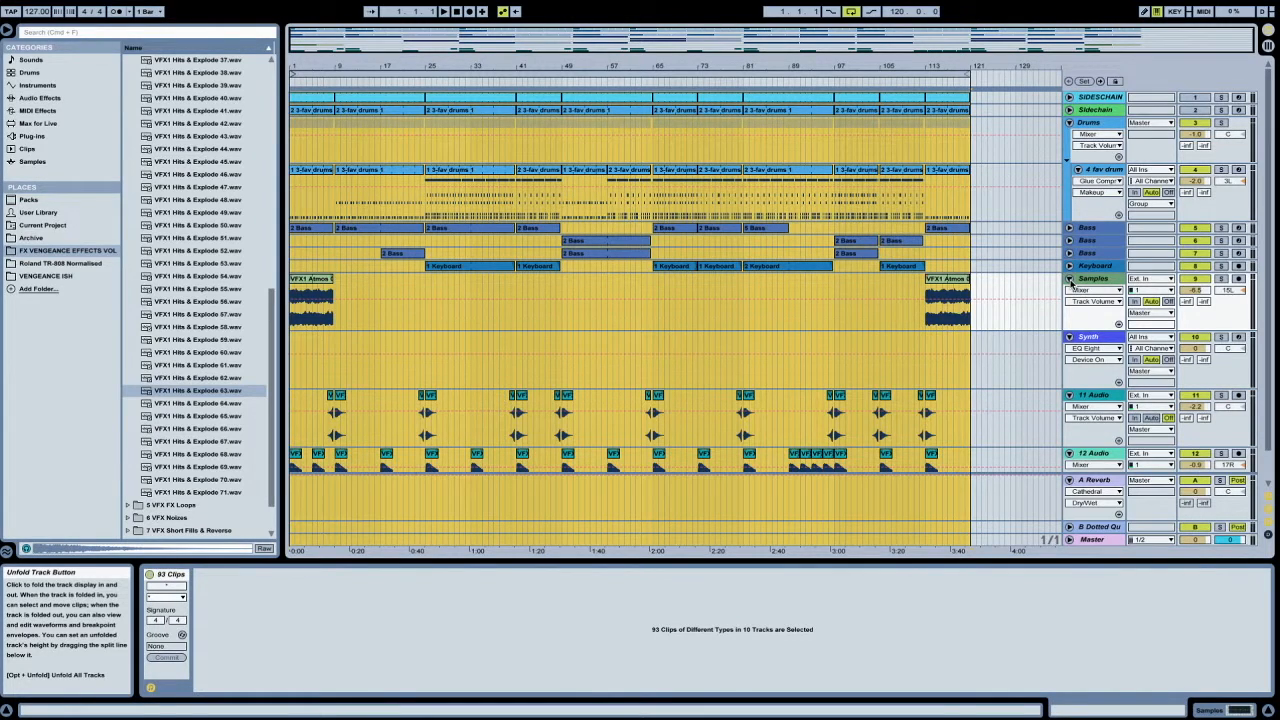
{"action": "left_click", "coordinate": [1069, 279]}
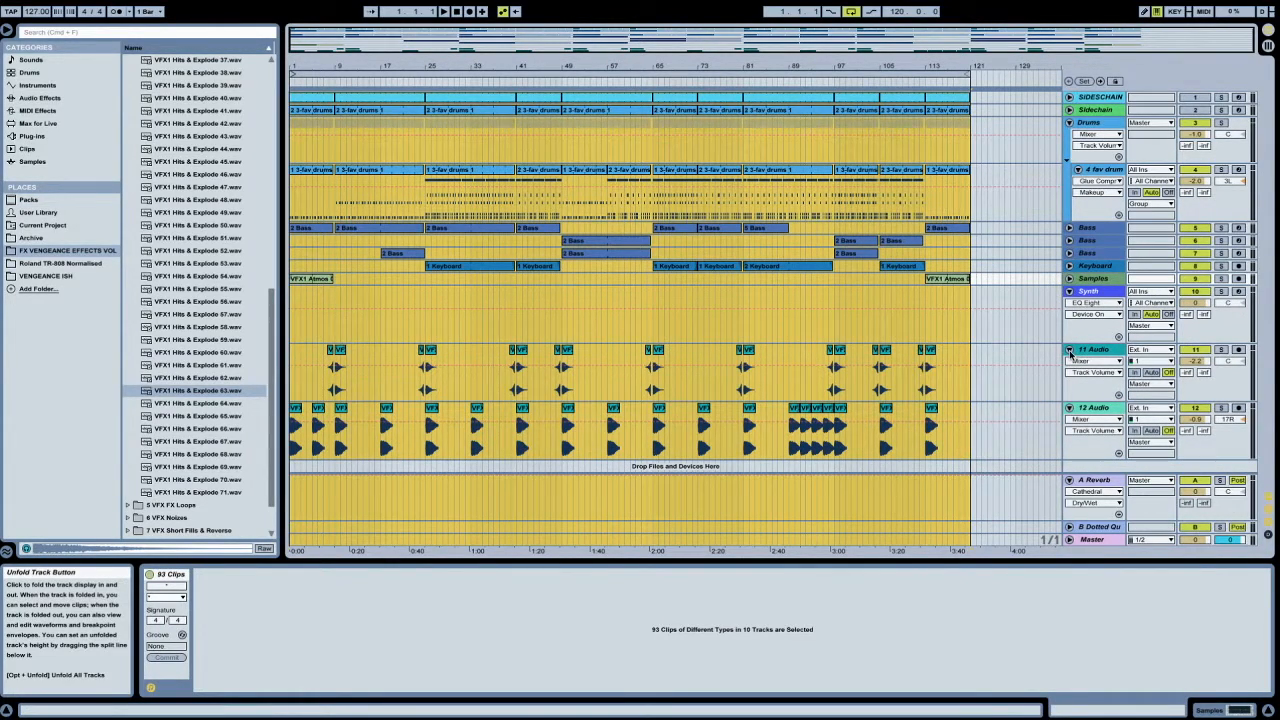
{"action": "left_click", "coordinate": [1069, 351]}
{"action": "left_click", "coordinate": [1069, 362]}
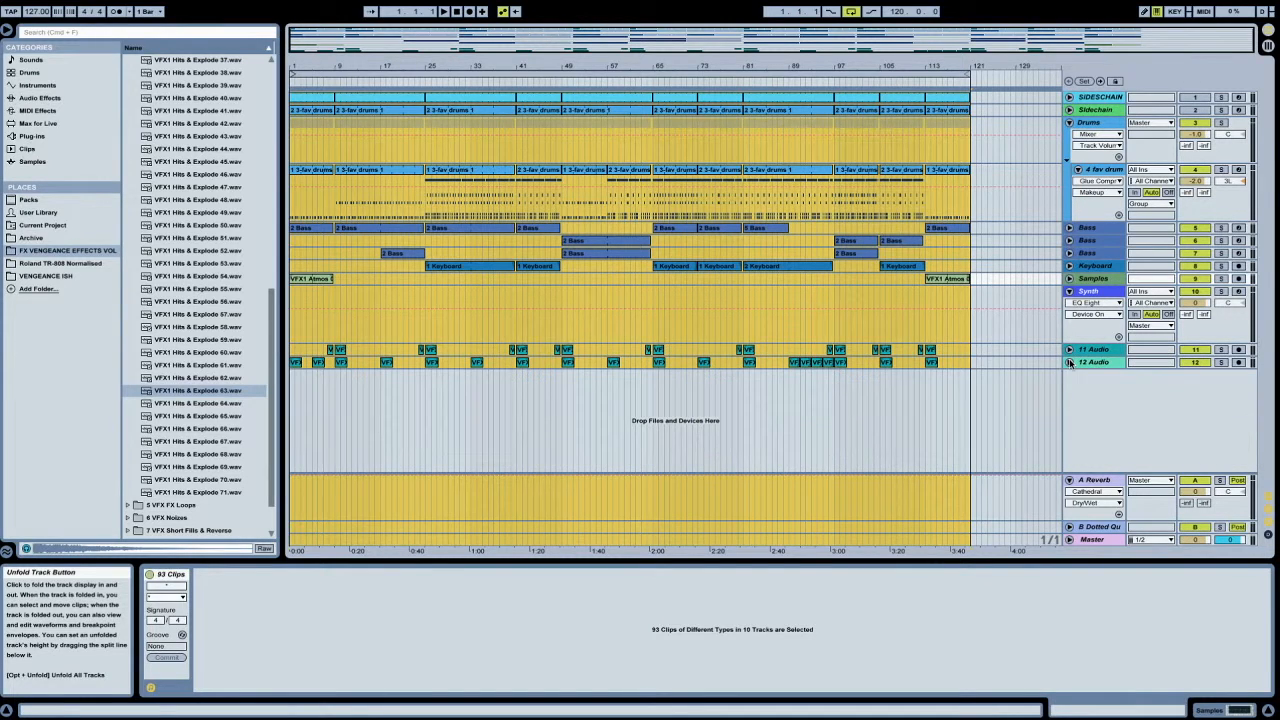
{"action": "left_click", "coordinate": [1049, 374]}
{"action": "left_click", "coordinate": [1078, 170]}
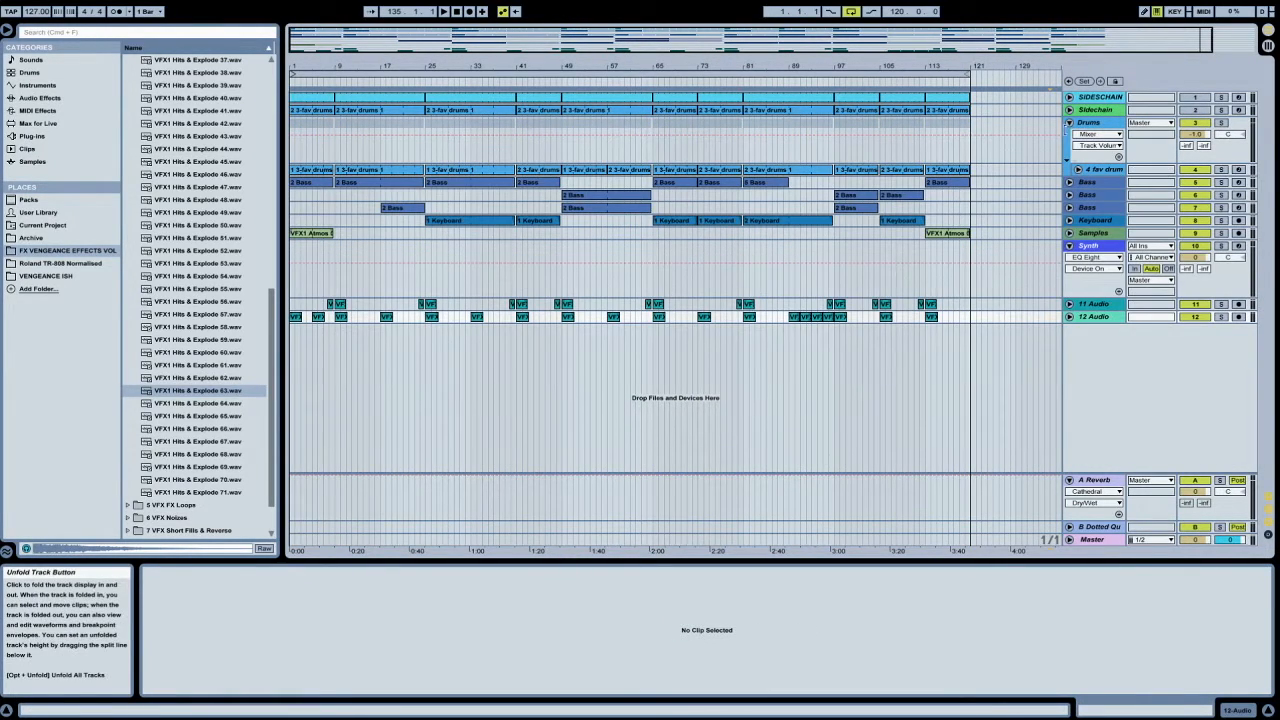
{"action": "left_click", "coordinate": [1069, 122]}
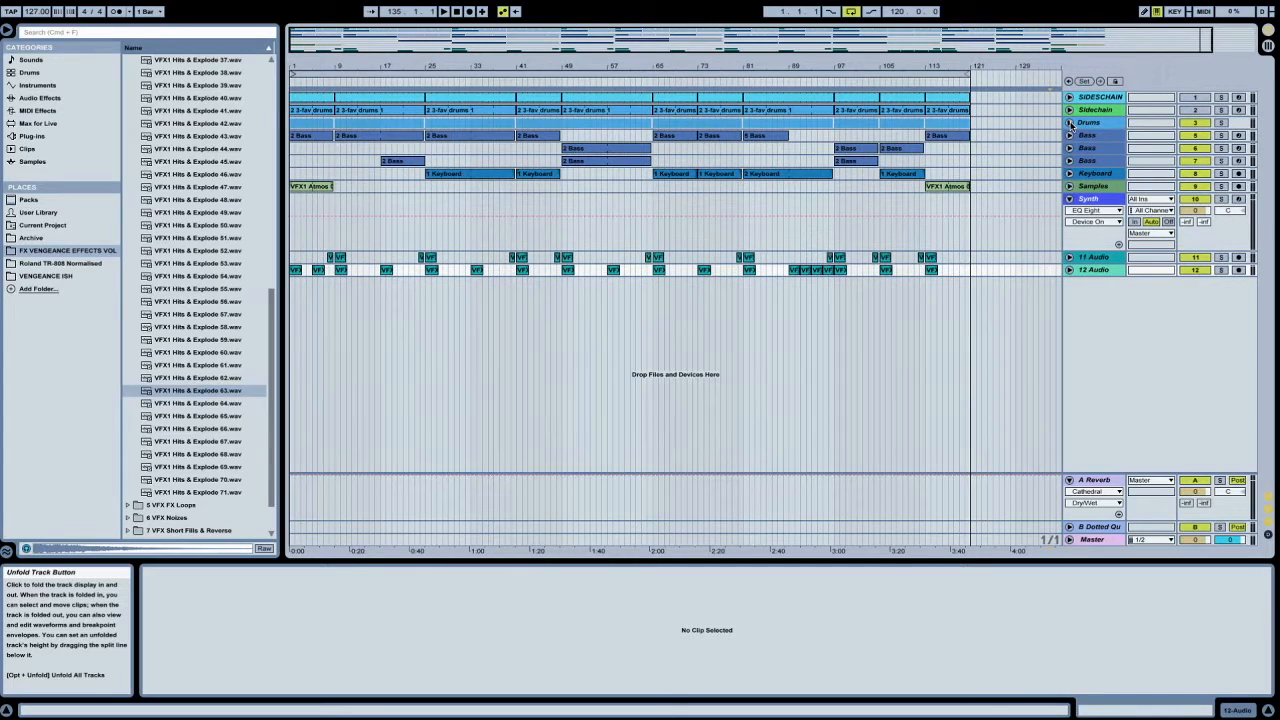